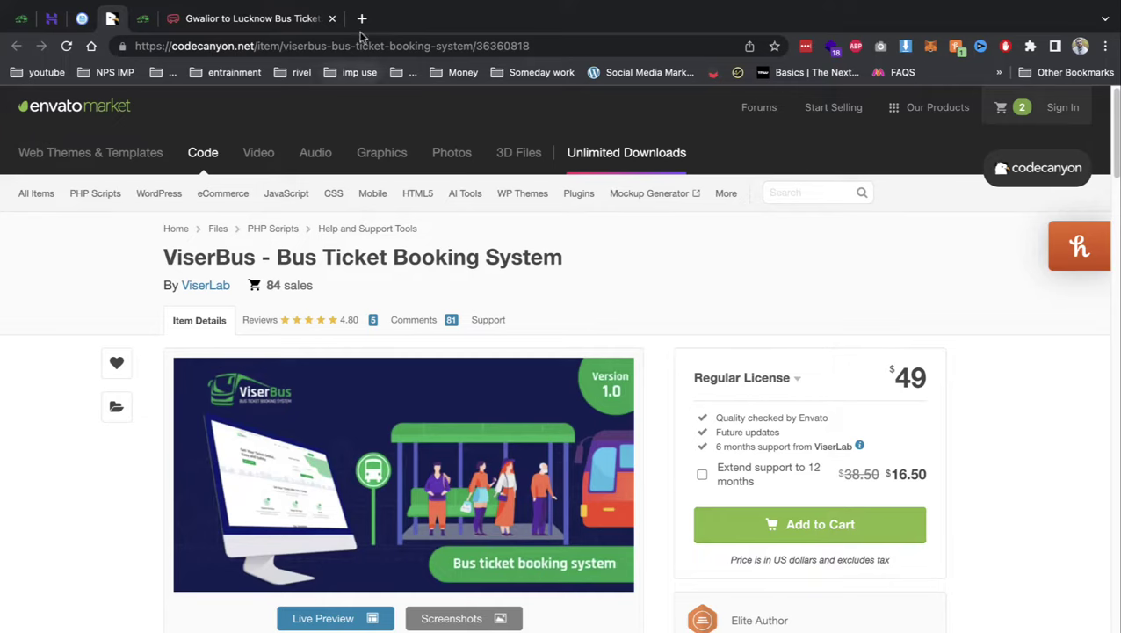
- Open the ViserBus live preview demo site and dismiss its chat welcome popup
{"action": "left_click", "coordinate": [324, 19]}
{"action": "left_click", "coordinate": [331, 19]}
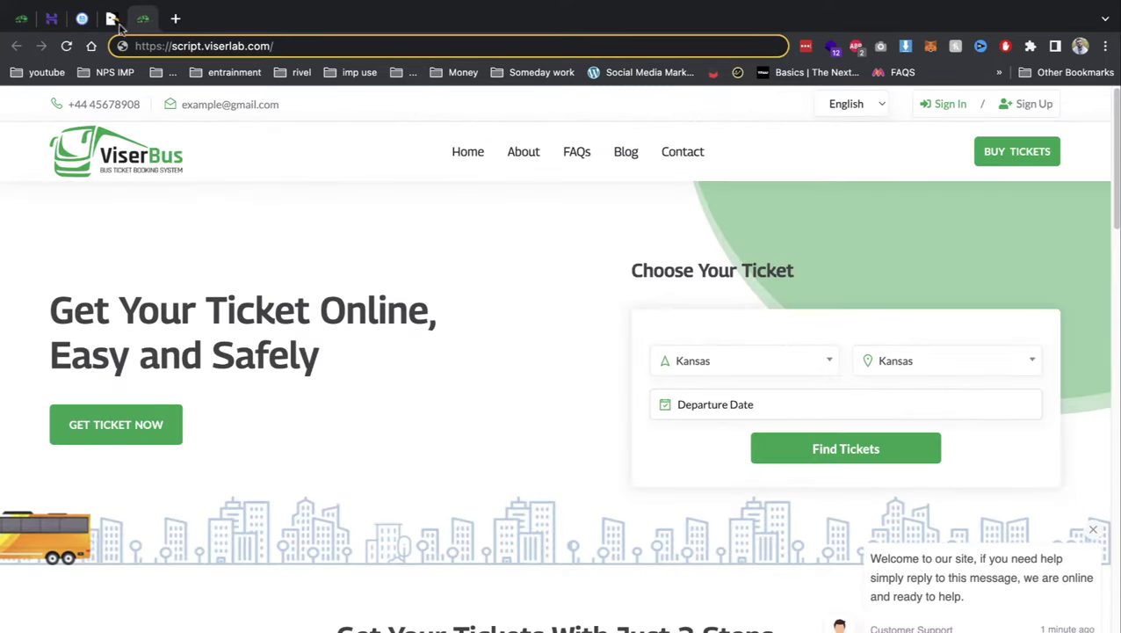
{"action": "left_click", "coordinate": [109, 18]}
{"action": "scroll", "coordinate": [376, 560], "scroll_direction": "down", "scroll_amount": 1}
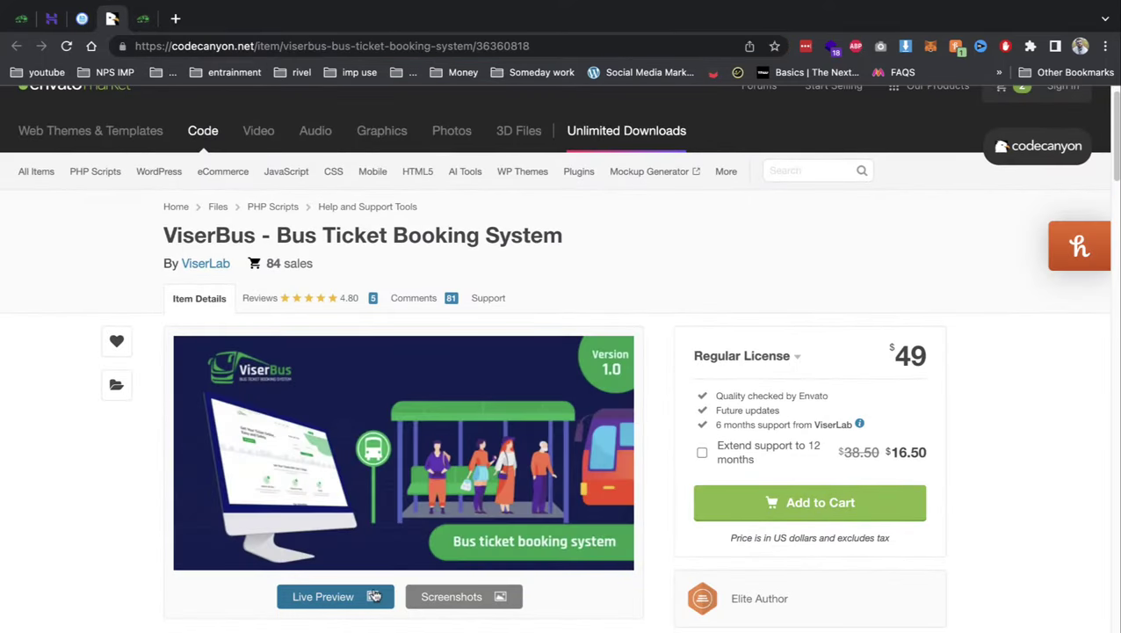
{"action": "left_click", "coordinate": [372, 598]}
{"action": "left_click", "coordinate": [331, 18]}
{"action": "left_click", "coordinate": [143, 19]}
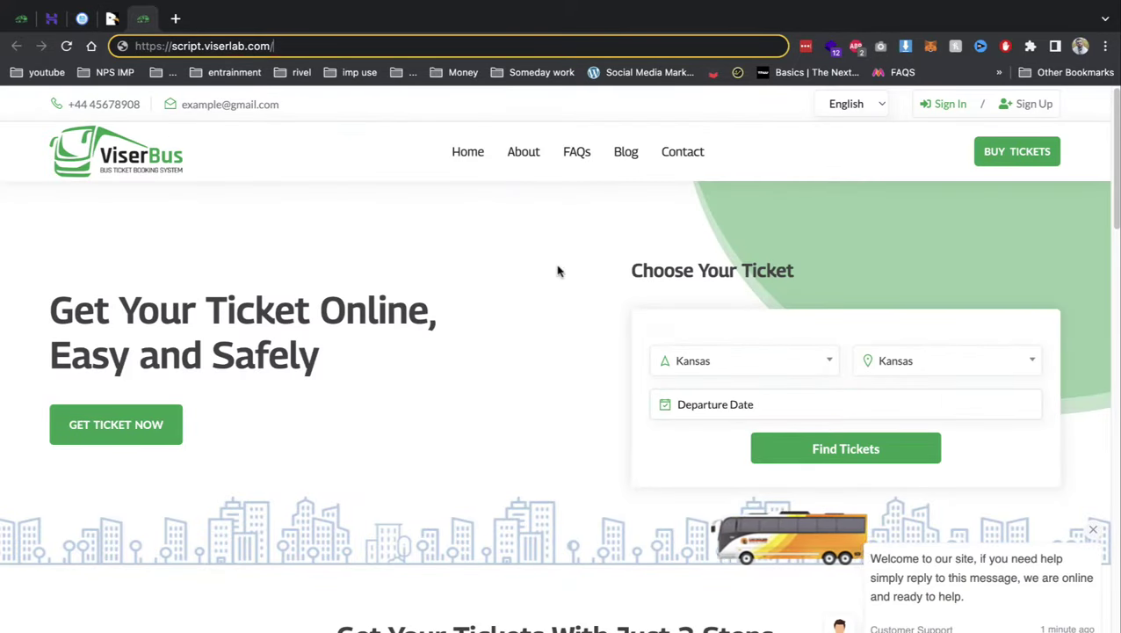
{"action": "left_click", "coordinate": [1093, 529]}
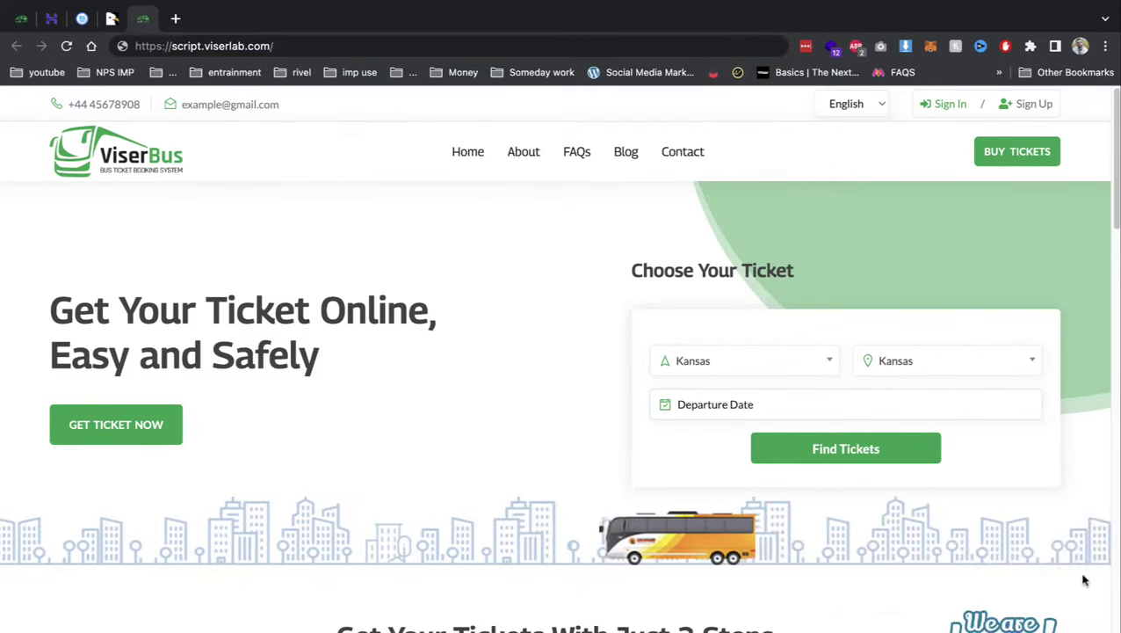
{"action": "scroll", "coordinate": [969, 585], "scroll_direction": "down", "scroll_amount": 2}
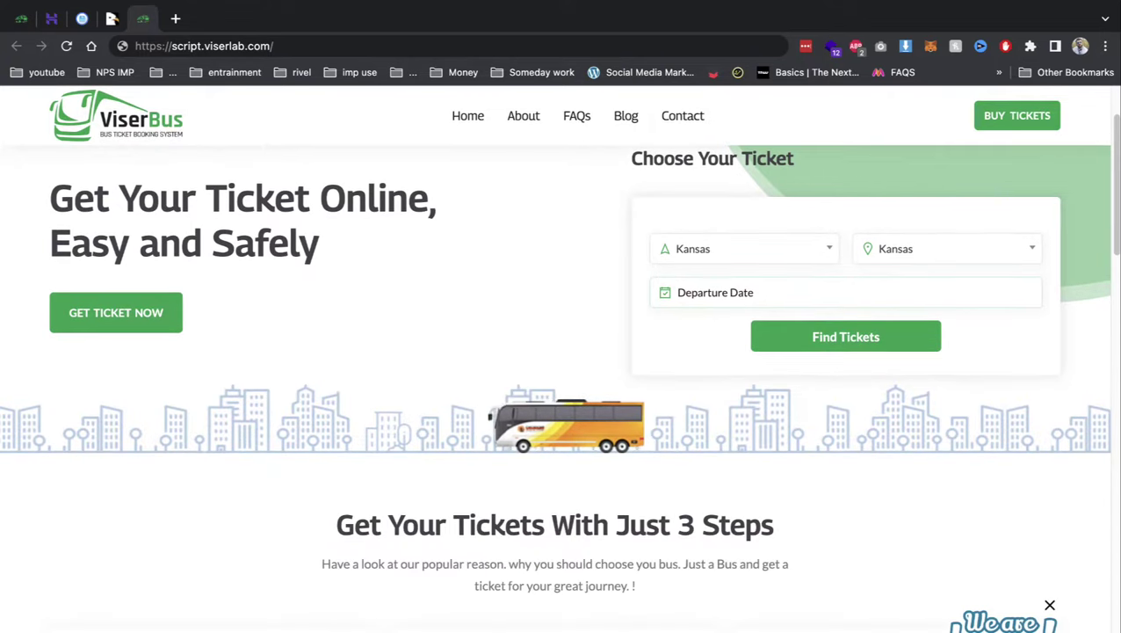
- Run a trial ticket search from Dallas to Dallas departing June 8
{"action": "left_click", "coordinate": [746, 249]}
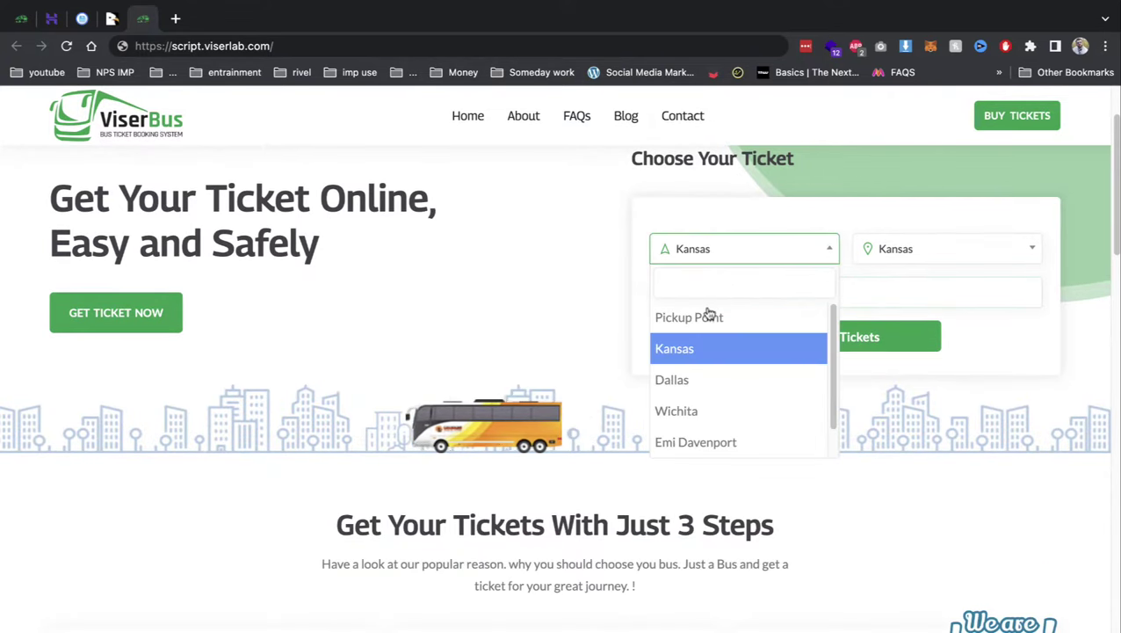
{"action": "left_click", "coordinate": [692, 379]}
{"action": "left_click", "coordinate": [861, 250]}
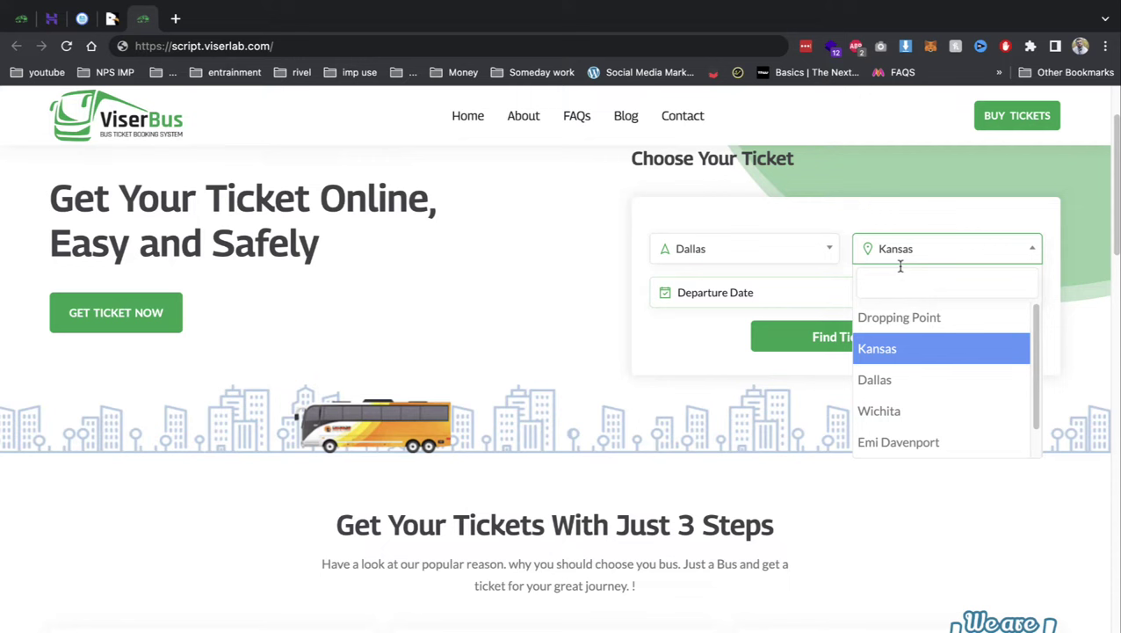
{"action": "left_click", "coordinate": [870, 380]}
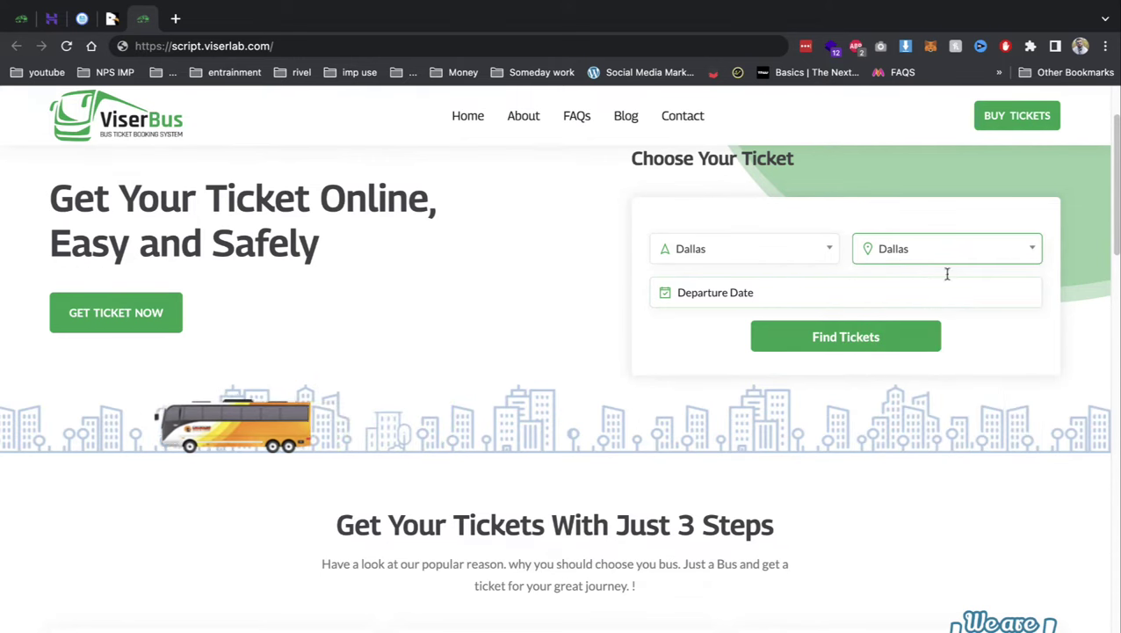
{"action": "left_click", "coordinate": [895, 293]}
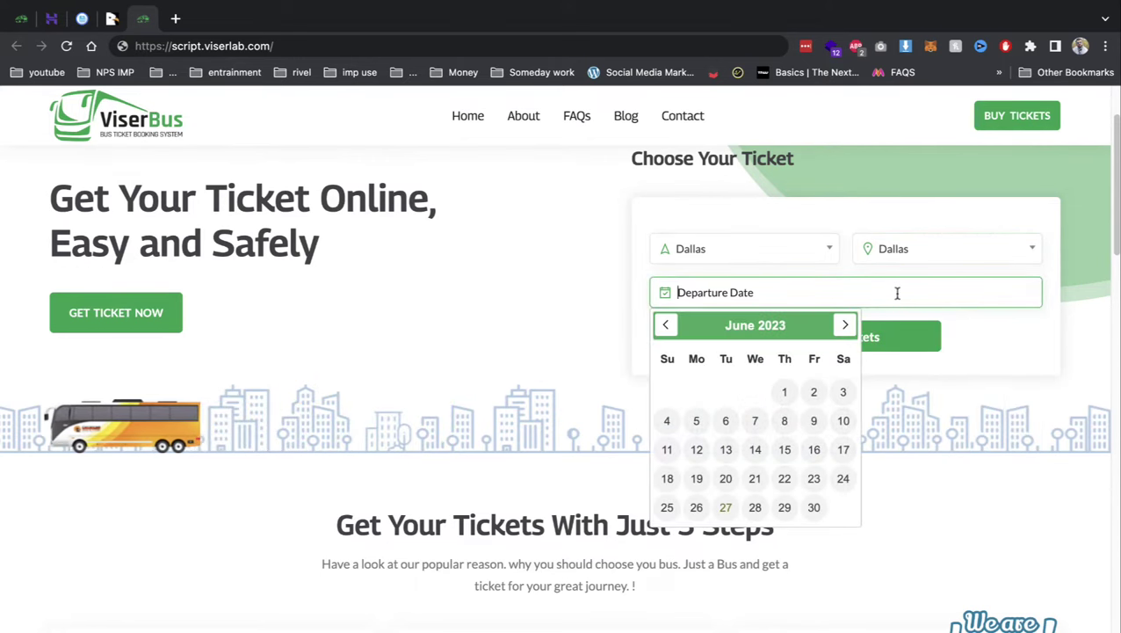
{"action": "left_click", "coordinate": [783, 421]}
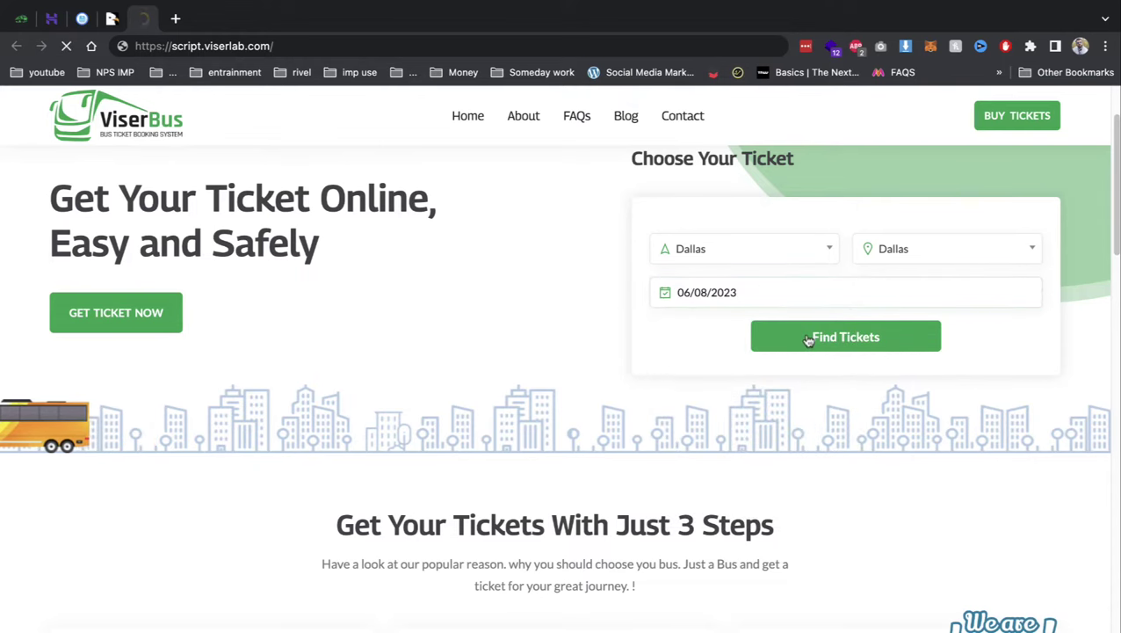
{"action": "left_click", "coordinate": [804, 338]}
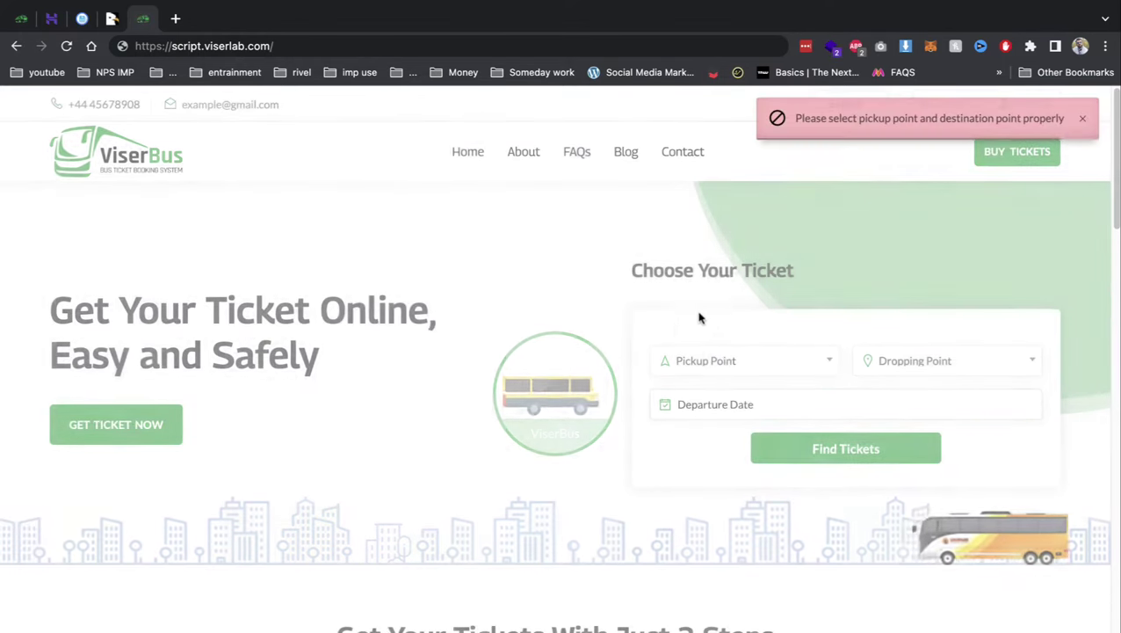
{"action": "scroll", "coordinate": [597, 378], "scroll_direction": "down", "scroll_amount": 2}
{"action": "scroll", "coordinate": [703, 263], "scroll_direction": "up", "scroll_amount": 3}
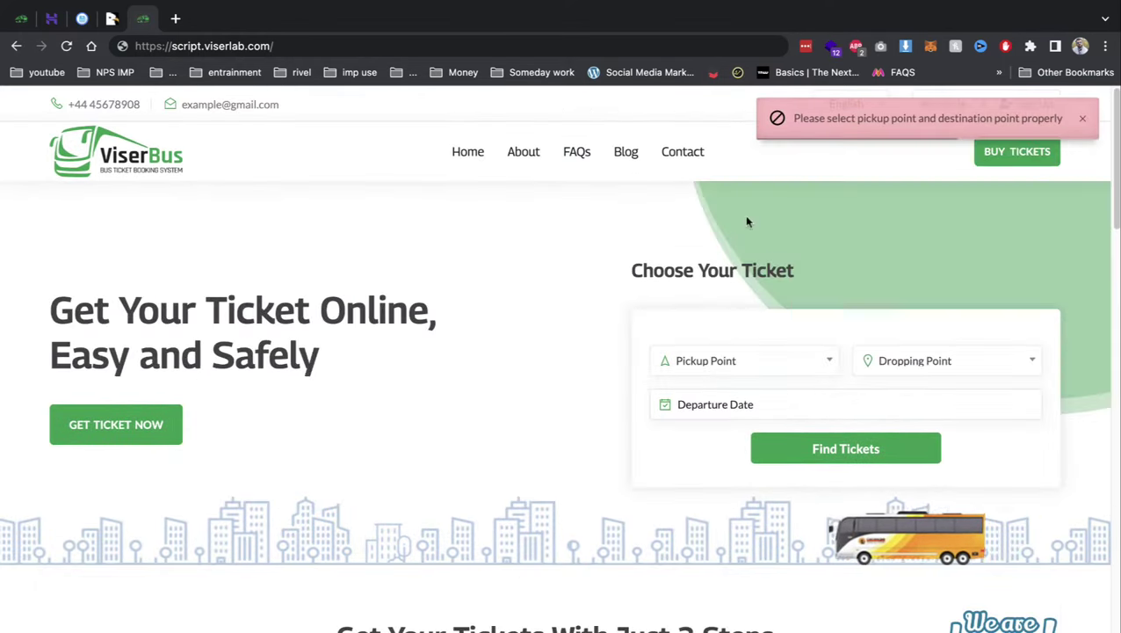
- Try a ticket search with Kansas as both pickup and dropping point
{"action": "left_click", "coordinate": [741, 360]}
{"action": "left_click", "coordinate": [705, 452]}
{"action": "left_click", "coordinate": [896, 364]}
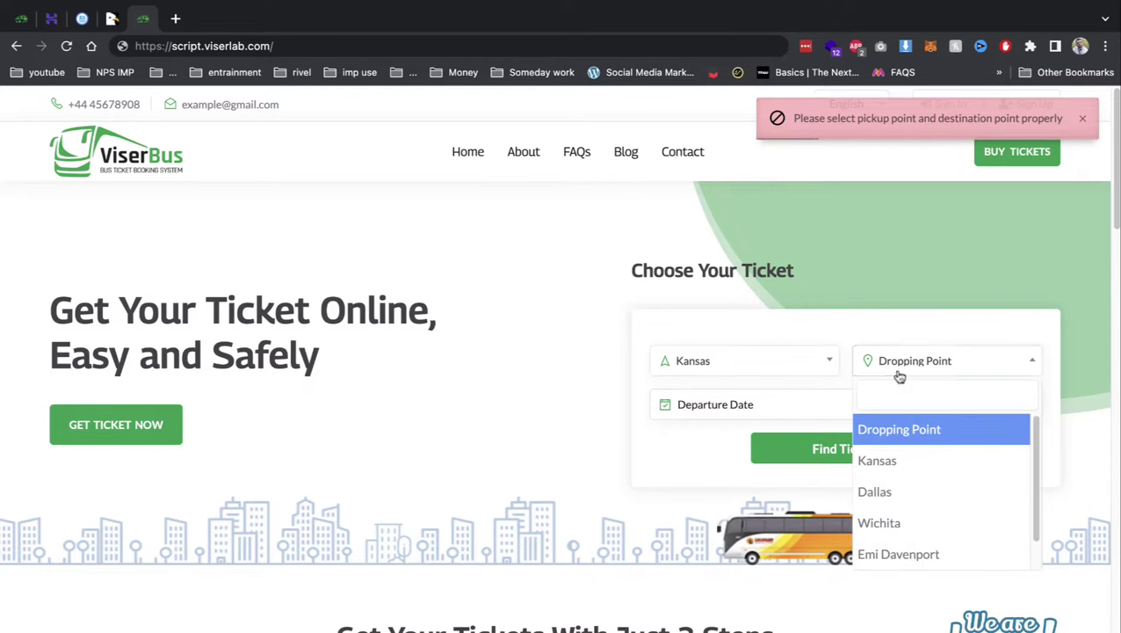
{"action": "left_click", "coordinate": [882, 460]}
{"action": "left_click", "coordinate": [886, 464]}
{"action": "left_click", "coordinate": [881, 374]}
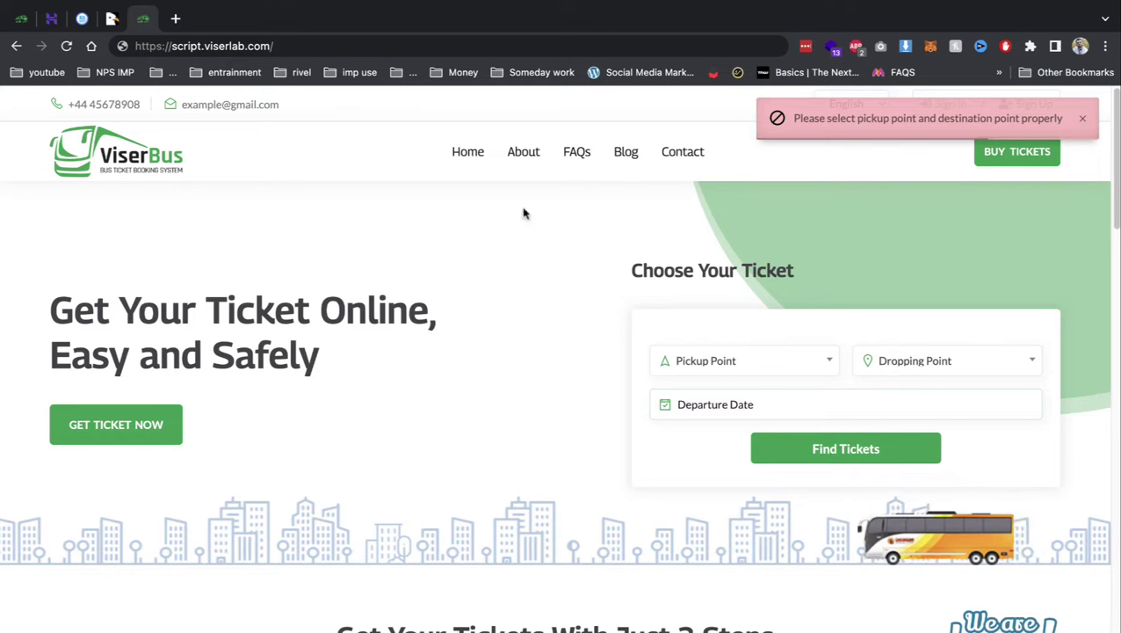
{"action": "left_click", "coordinate": [909, 369]}
- Search for trips from Kansas to Wichita departing June 30, 2023
{"action": "left_click", "coordinate": [759, 365]}
{"action": "left_click", "coordinate": [731, 459]}
{"action": "left_click", "coordinate": [903, 369]}
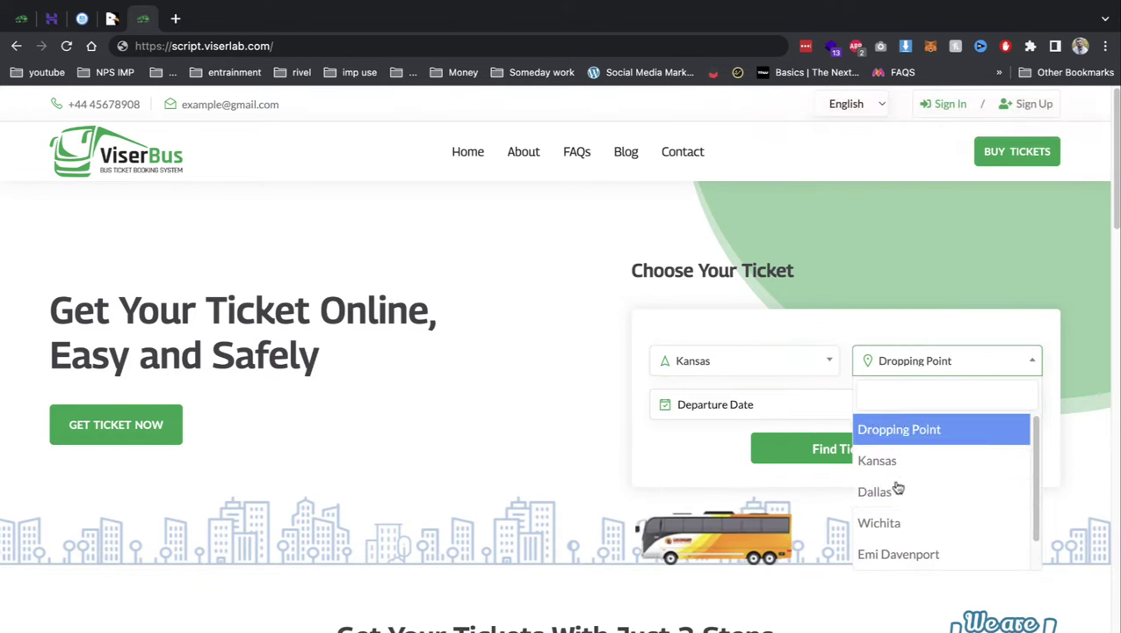
{"action": "left_click", "coordinate": [906, 522]}
{"action": "left_click", "coordinate": [796, 409]}
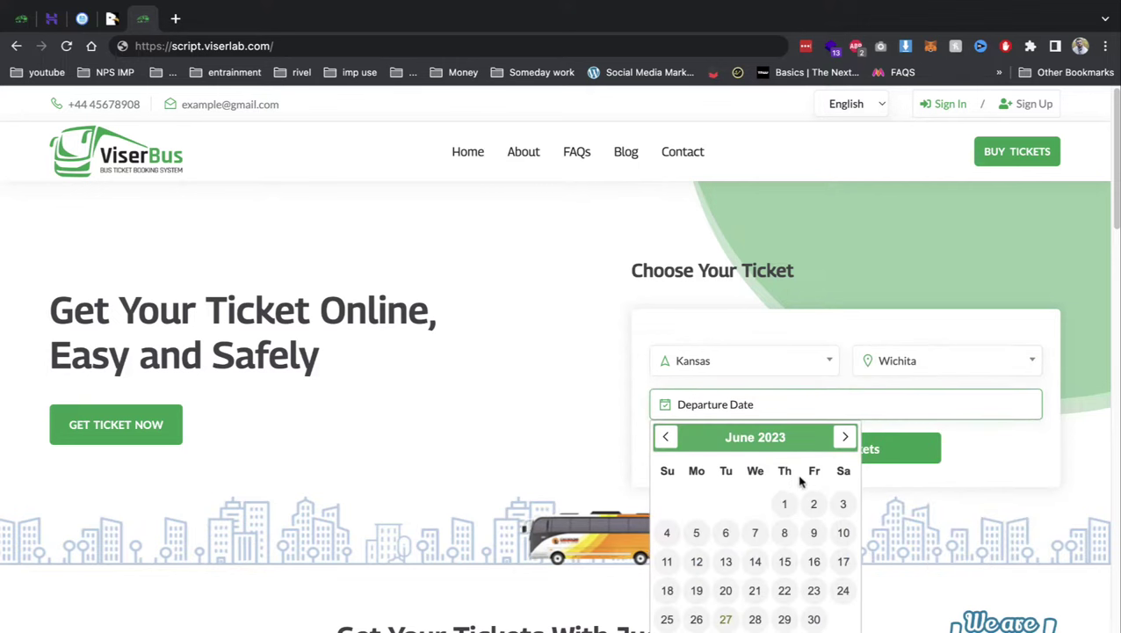
{"action": "left_click", "coordinate": [813, 502]}
{"action": "left_click", "coordinate": [809, 398]}
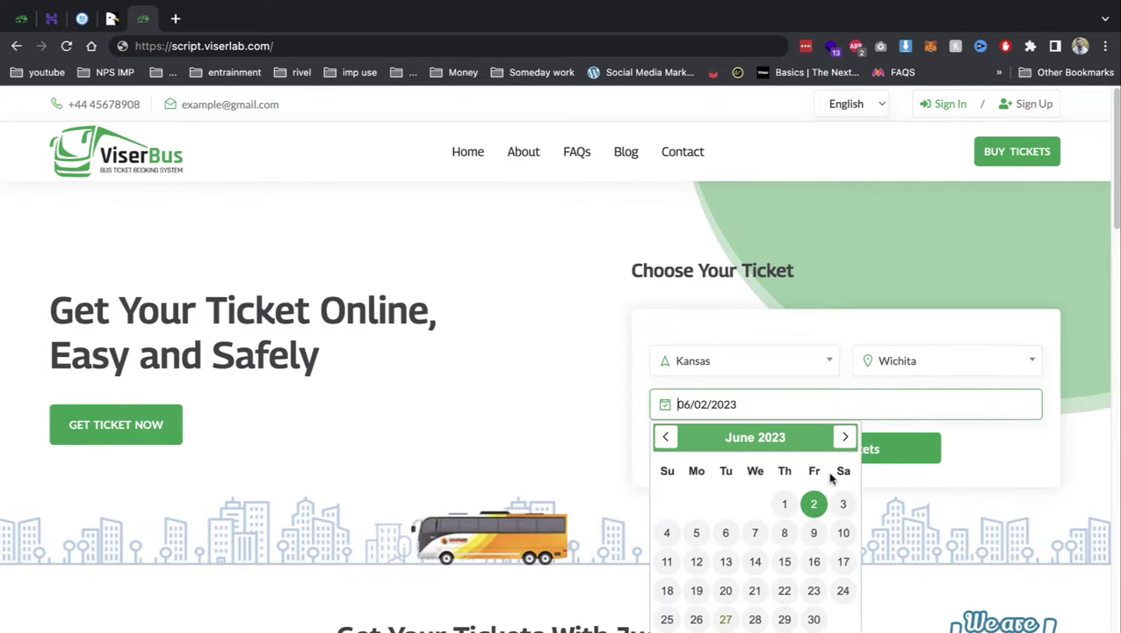
{"action": "left_click", "coordinate": [813, 619]}
{"action": "left_click", "coordinate": [841, 449]}
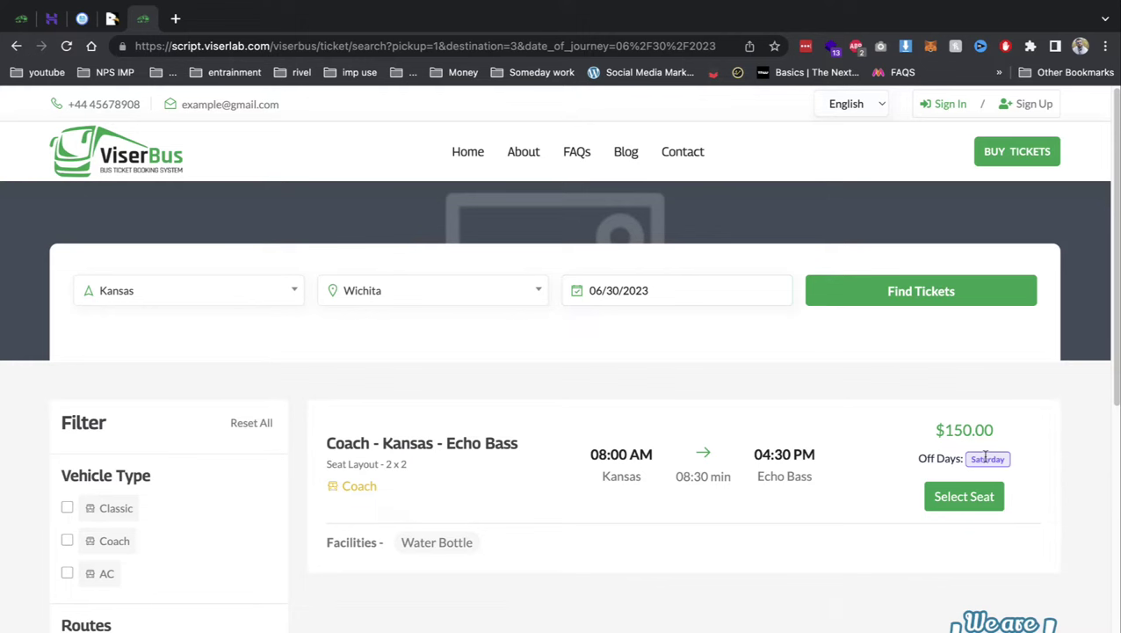
- Select seat A2 on the Echo Bass coach and attempt to book it
{"action": "left_click_drag", "start_coordinate": [398, 545], "coordinate": [489, 556]}
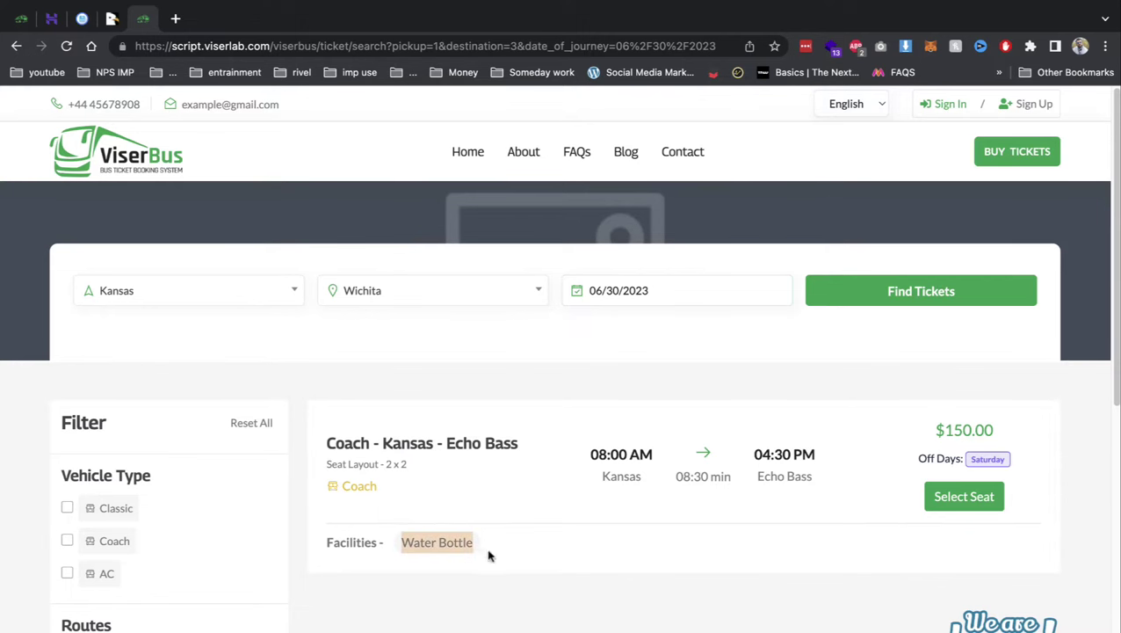
{"action": "left_click", "coordinate": [964, 497]}
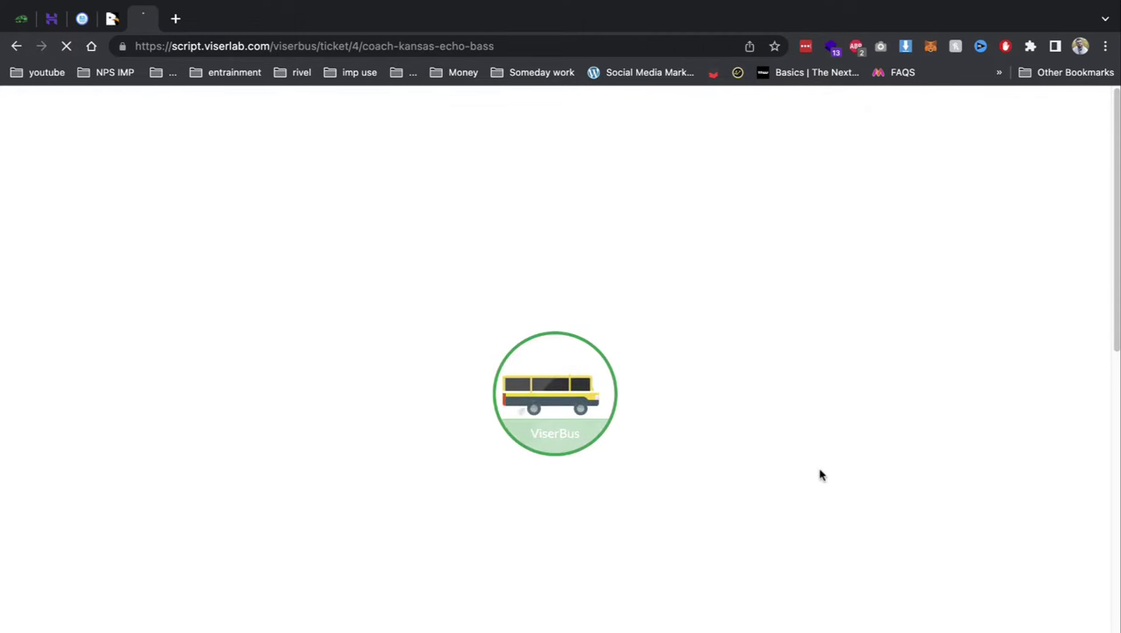
{"action": "scroll", "coordinate": [596, 446], "scroll_direction": "down", "scroll_amount": 2}
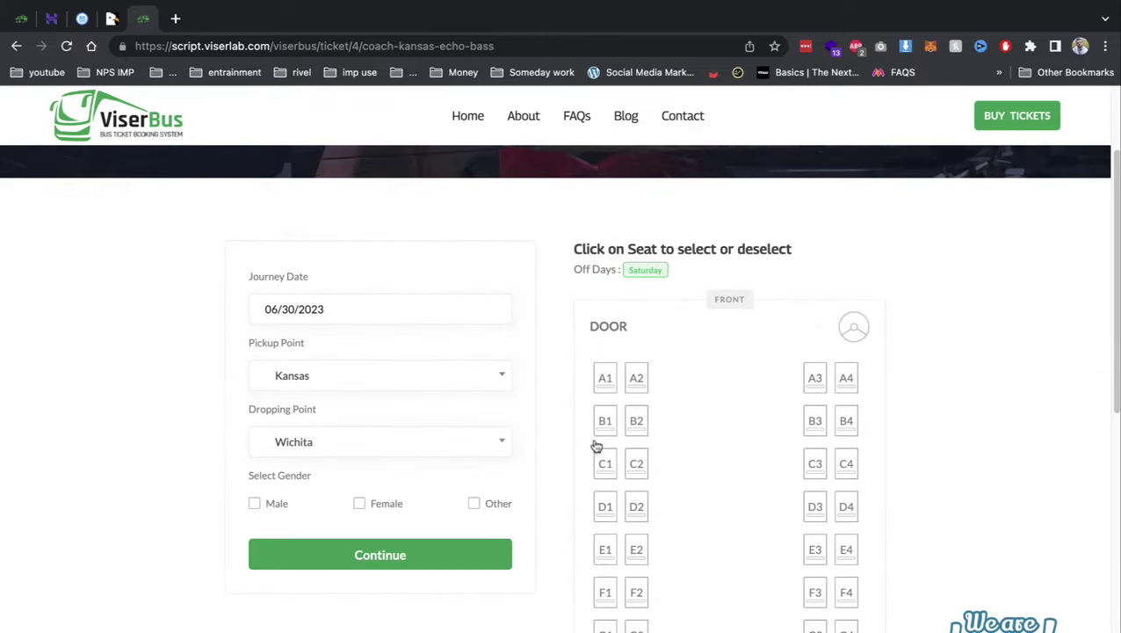
{"action": "left_click", "coordinate": [637, 380]}
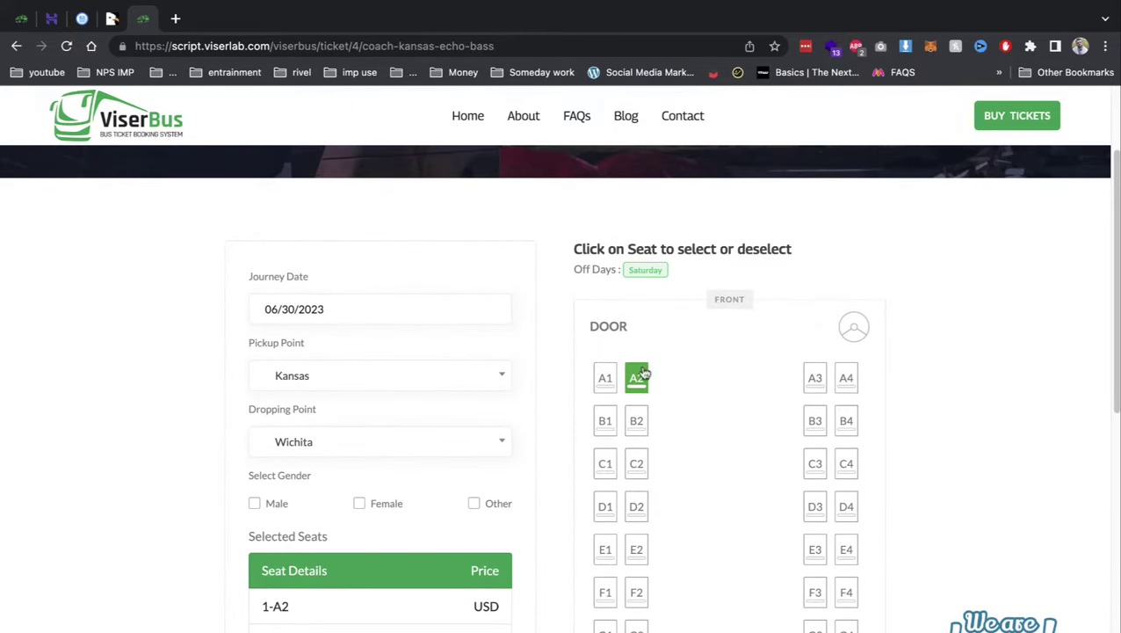
{"action": "scroll", "coordinate": [802, 534], "scroll_direction": "down", "scroll_amount": 3}
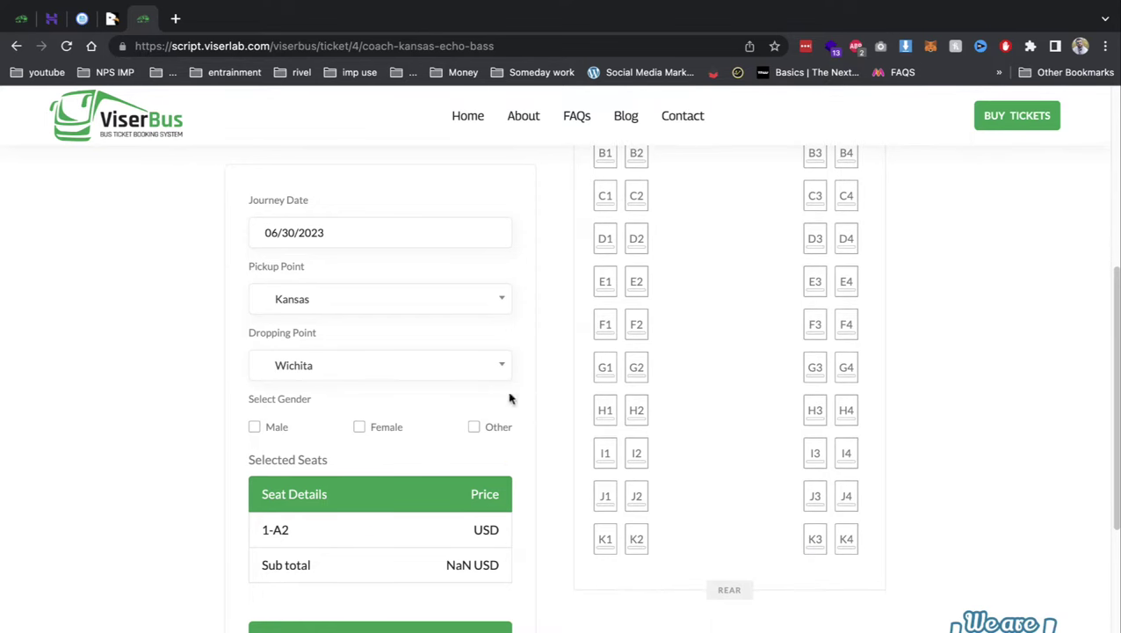
{"action": "left_click", "coordinate": [380, 629]}
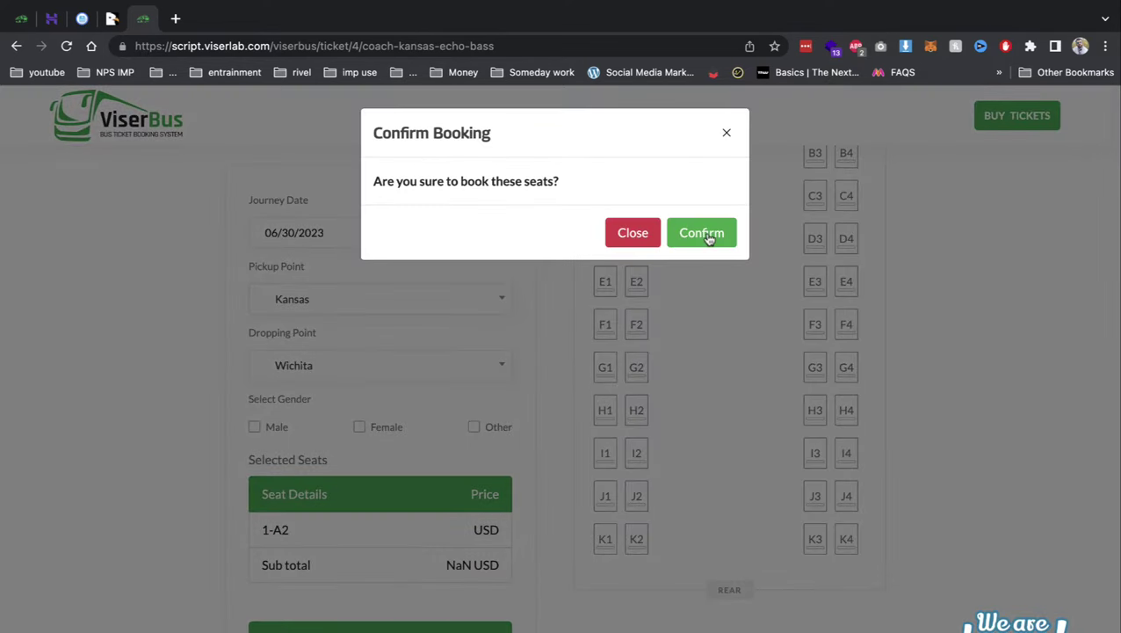
{"action": "left_click", "coordinate": [706, 233]}
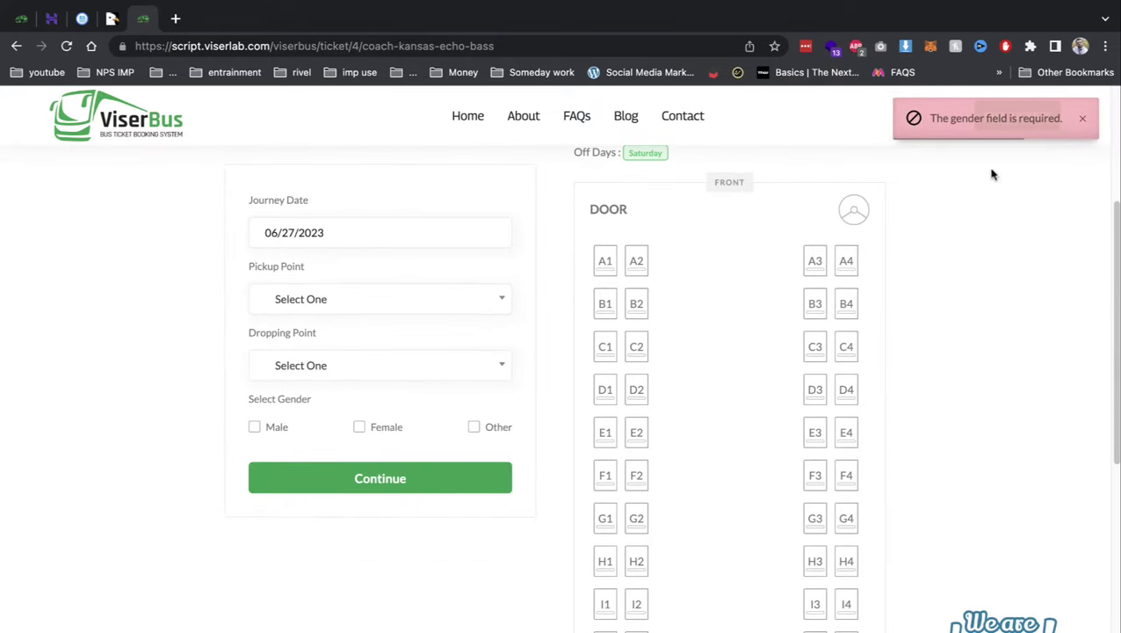
{"action": "left_click", "coordinate": [1079, 119]}
- Book seat C1 with pickup Kansas, dropping Wichita and male passenger gender
{"action": "scroll", "coordinate": [368, 323], "scroll_direction": "up", "scroll_amount": 3}
{"action": "left_click", "coordinate": [337, 405]}
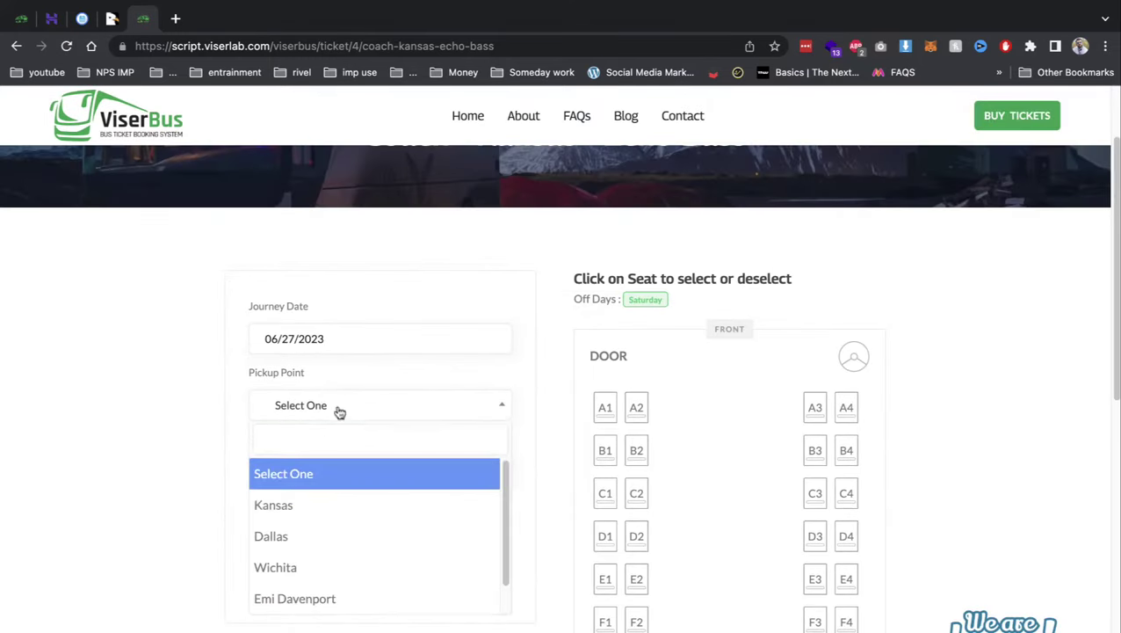
{"action": "left_click", "coordinate": [327, 514]}
{"action": "left_click", "coordinate": [328, 471]}
{"action": "left_click", "coordinate": [326, 625]}
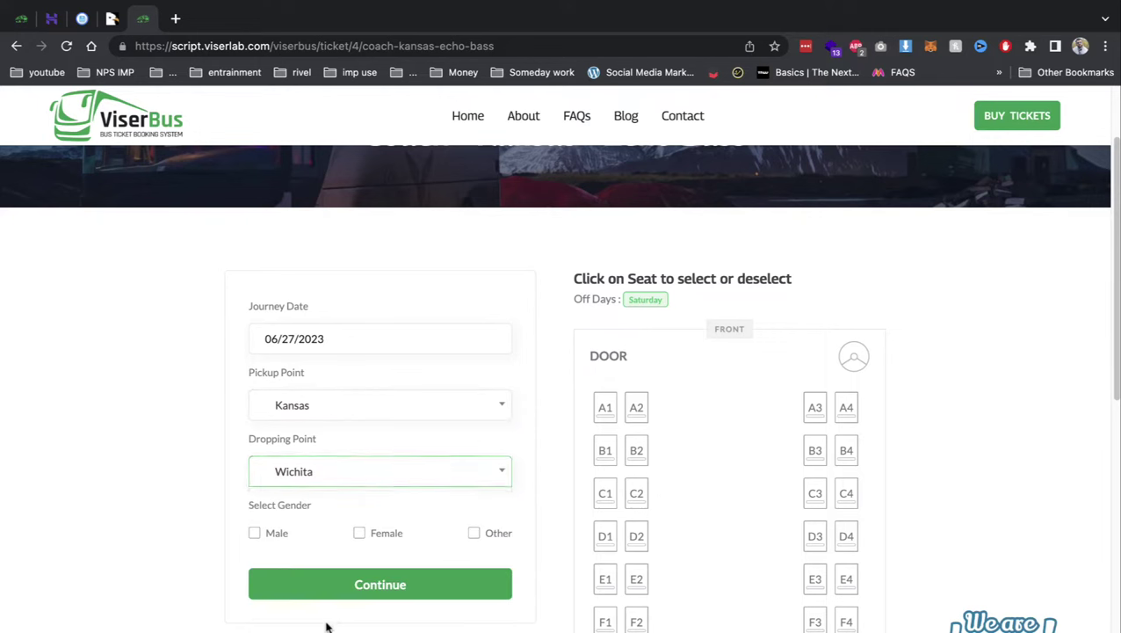
{"action": "left_click", "coordinate": [255, 532]}
{"action": "left_click", "coordinate": [357, 585]}
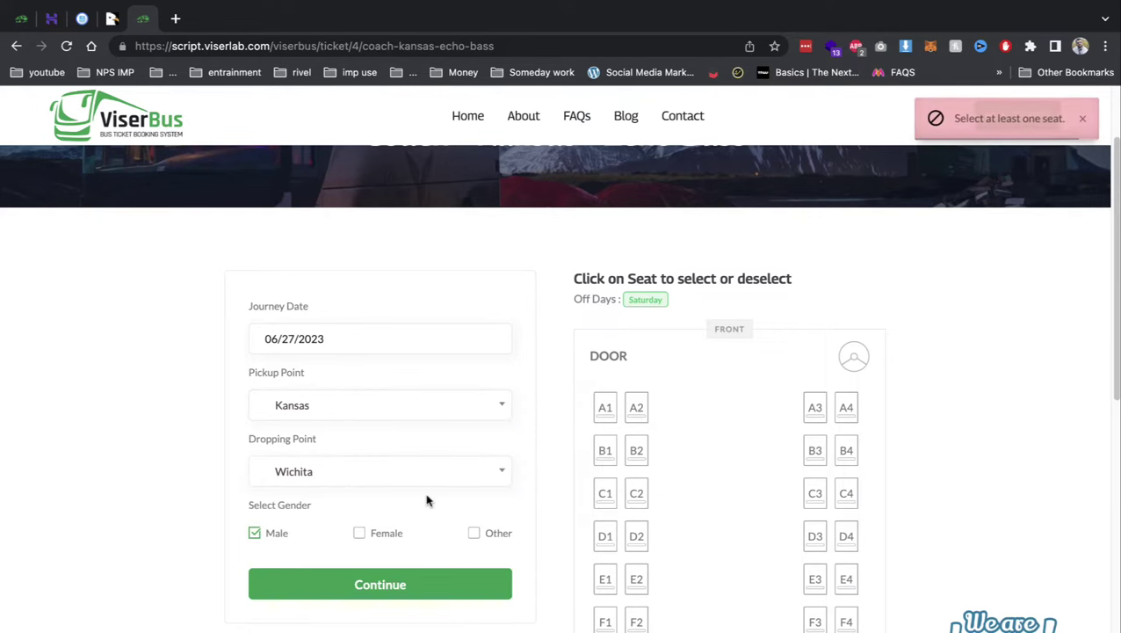
{"action": "left_click", "coordinate": [604, 497]}
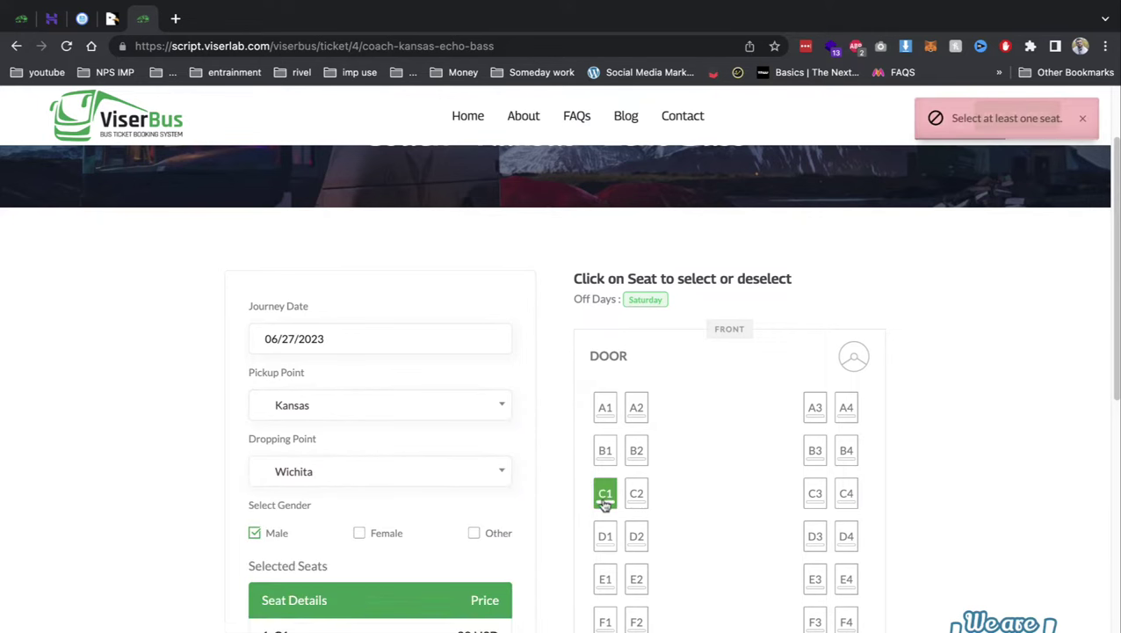
{"action": "scroll", "coordinate": [407, 623], "scroll_direction": "down", "scroll_amount": 2}
{"action": "left_click", "coordinate": [468, 626]}
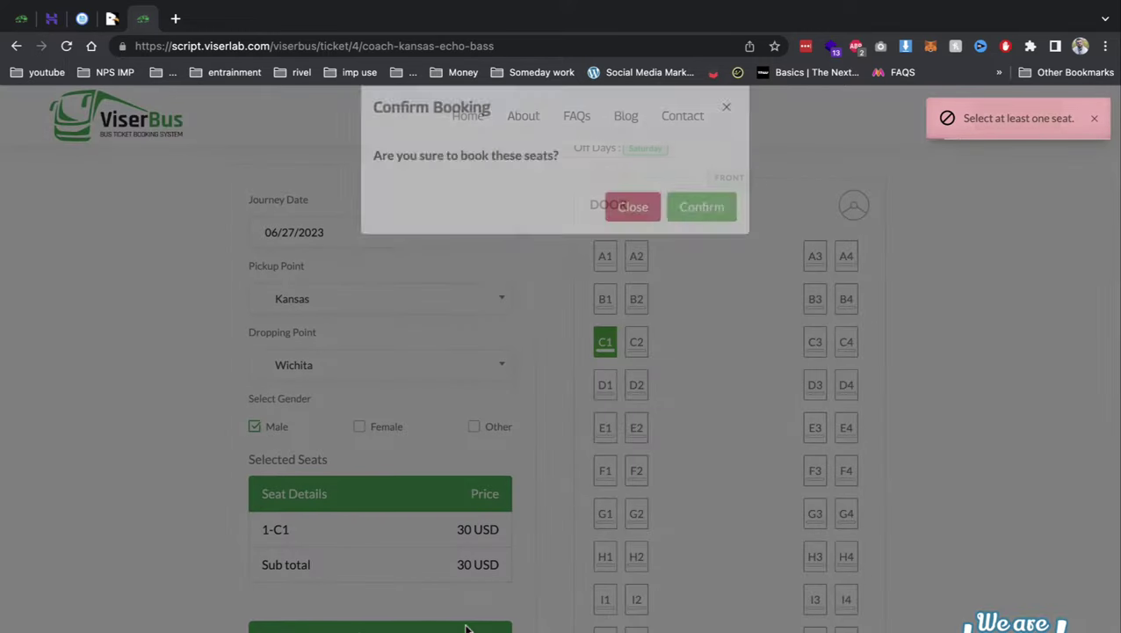
{"action": "left_click", "coordinate": [720, 245]}
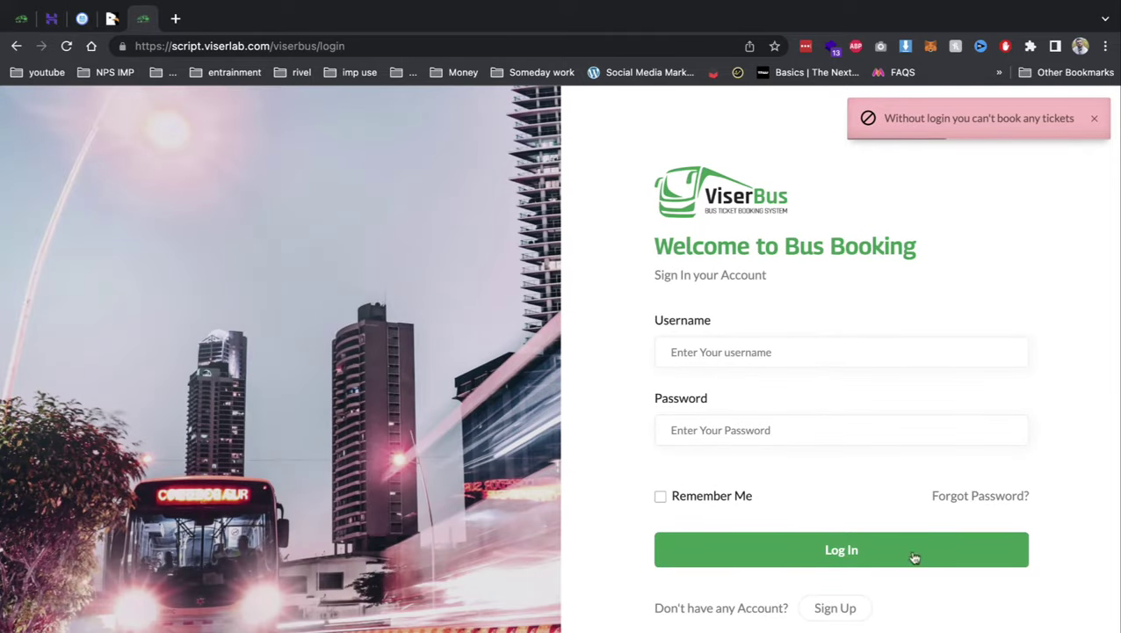
- Close the ViserBus demo tab, upload Archive.zip into demo2, and open hPanel's MySQL Databases
{"action": "right_click", "coordinate": [142, 26]}
{"action": "left_click", "coordinate": [167, 219]}
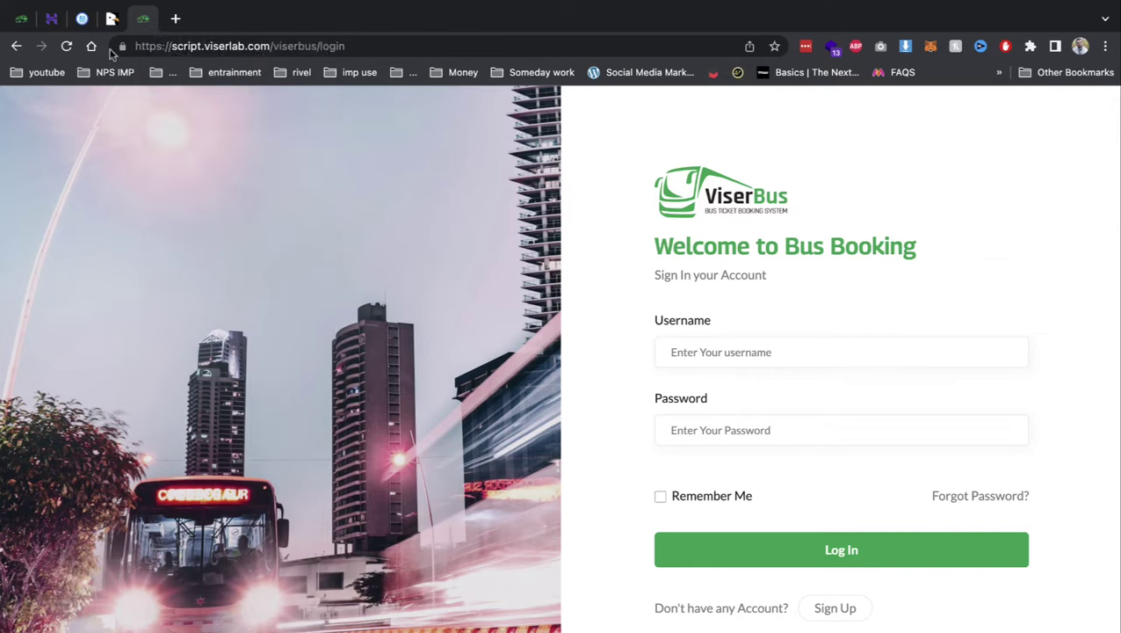
{"action": "left_click", "coordinate": [998, 110]}
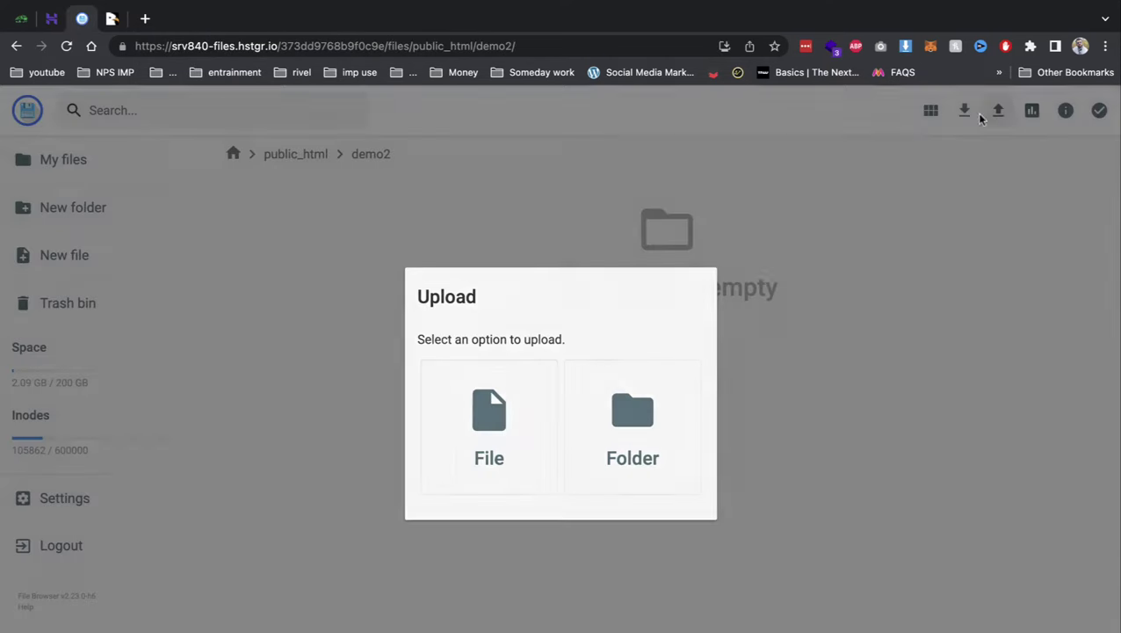
{"action": "left_click", "coordinate": [530, 390]}
{"action": "double_click", "coordinate": [282, 263]}
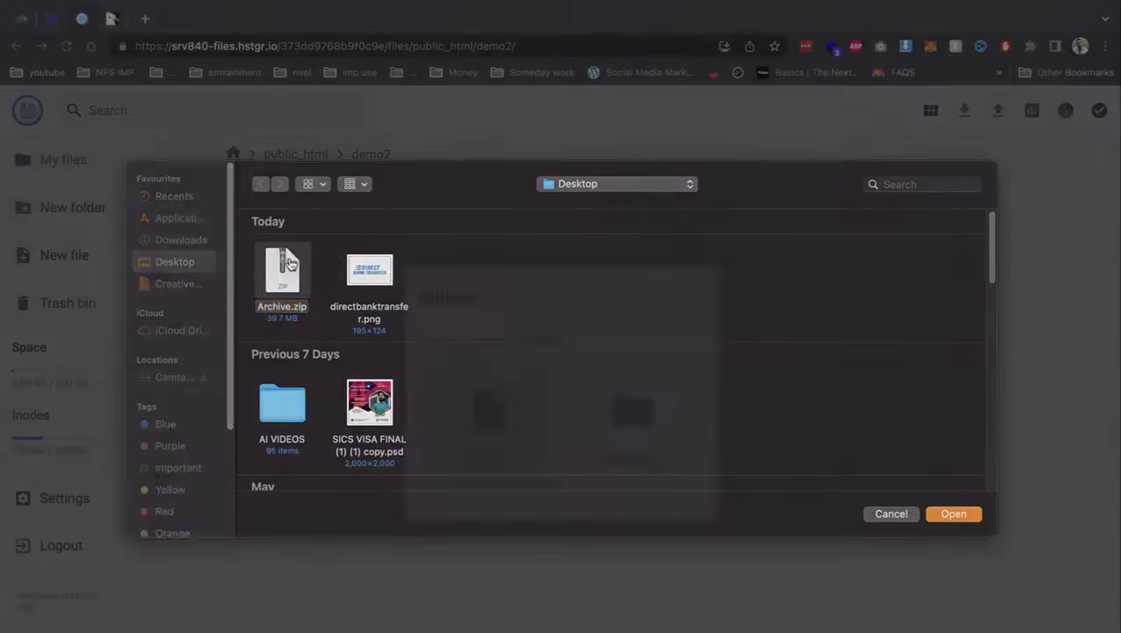
{"action": "left_click", "coordinate": [49, 18]}
{"action": "left_click", "coordinate": [678, 397]}
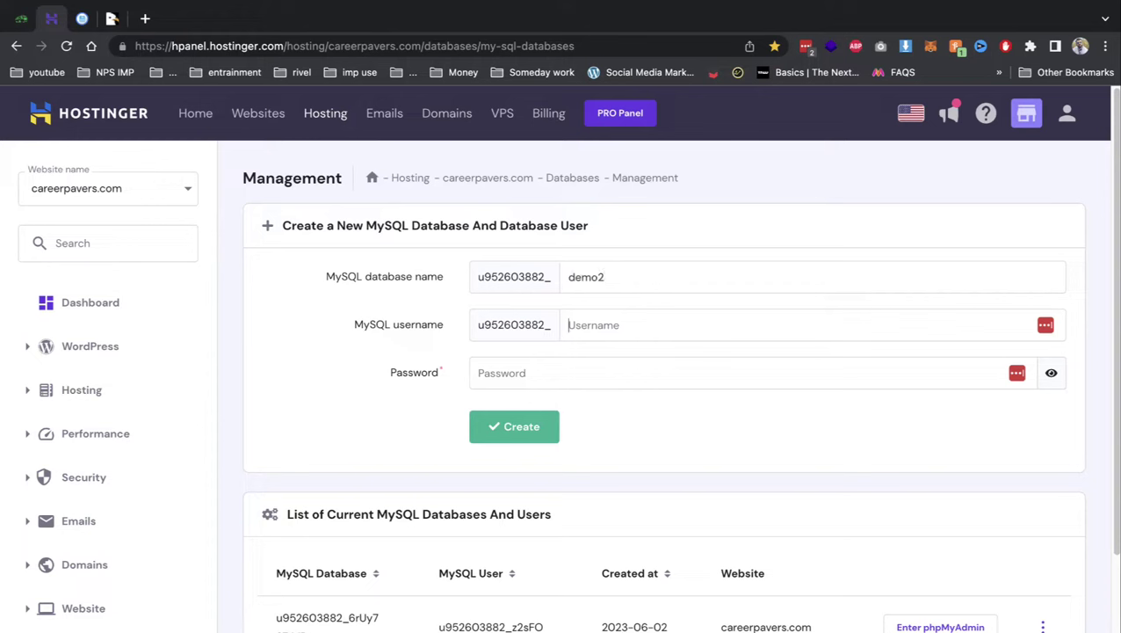
- Create the demo2 MySQL database and user with a password, then return to the demo2 folder
{"action": "type", "text": "••"}
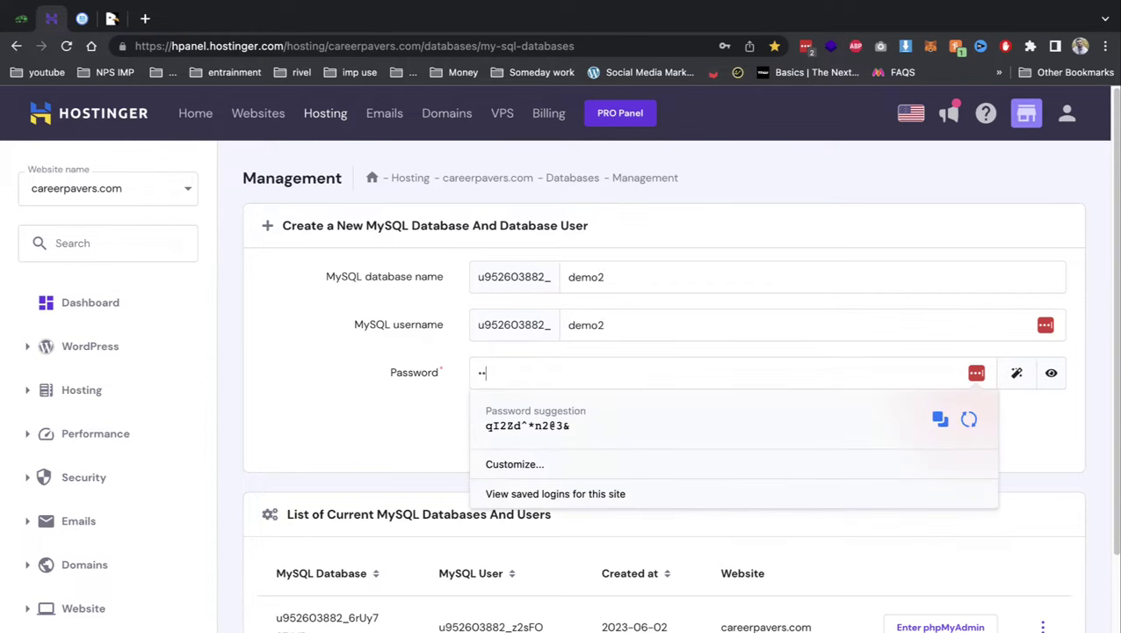
{"action": "key", "text": "Return"}
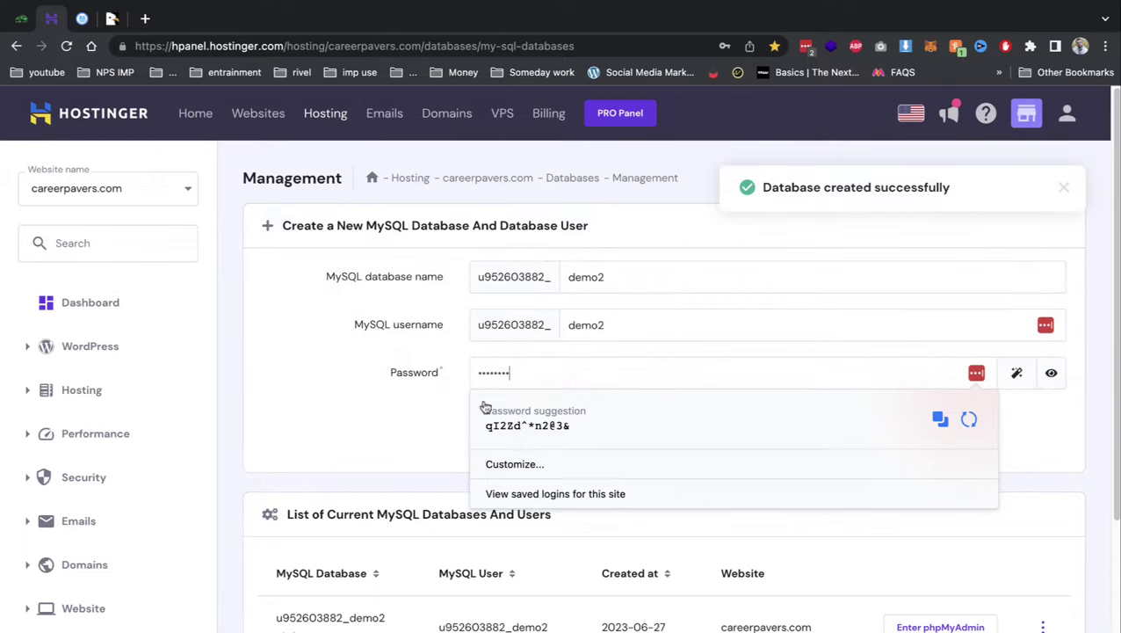
{"action": "left_click", "coordinate": [422, 325]}
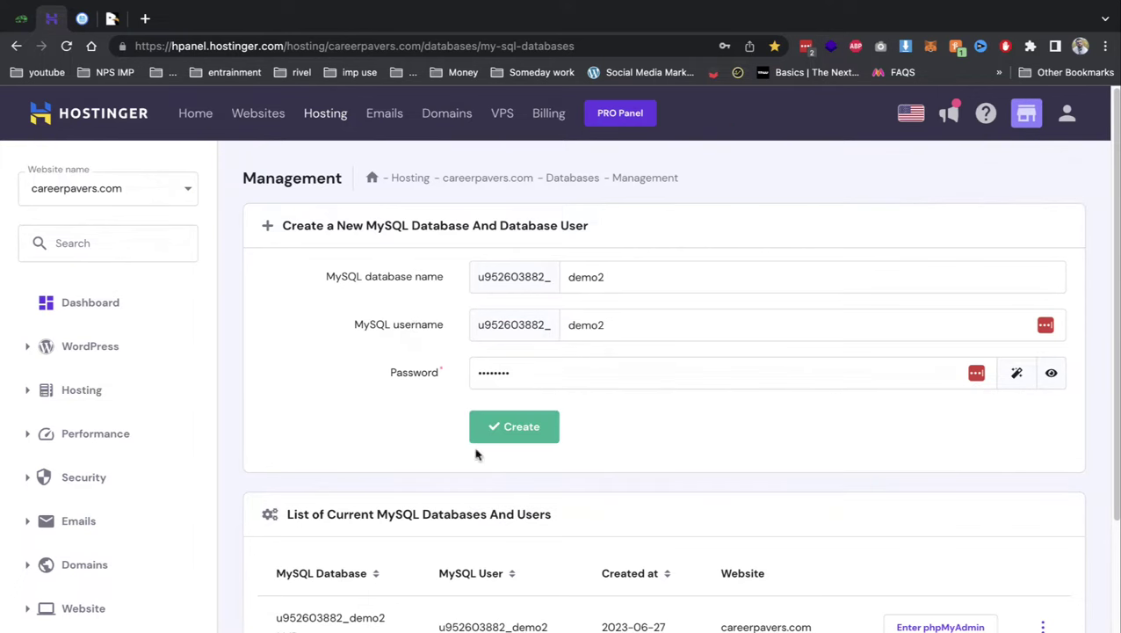
{"action": "double_click", "coordinate": [340, 615]}
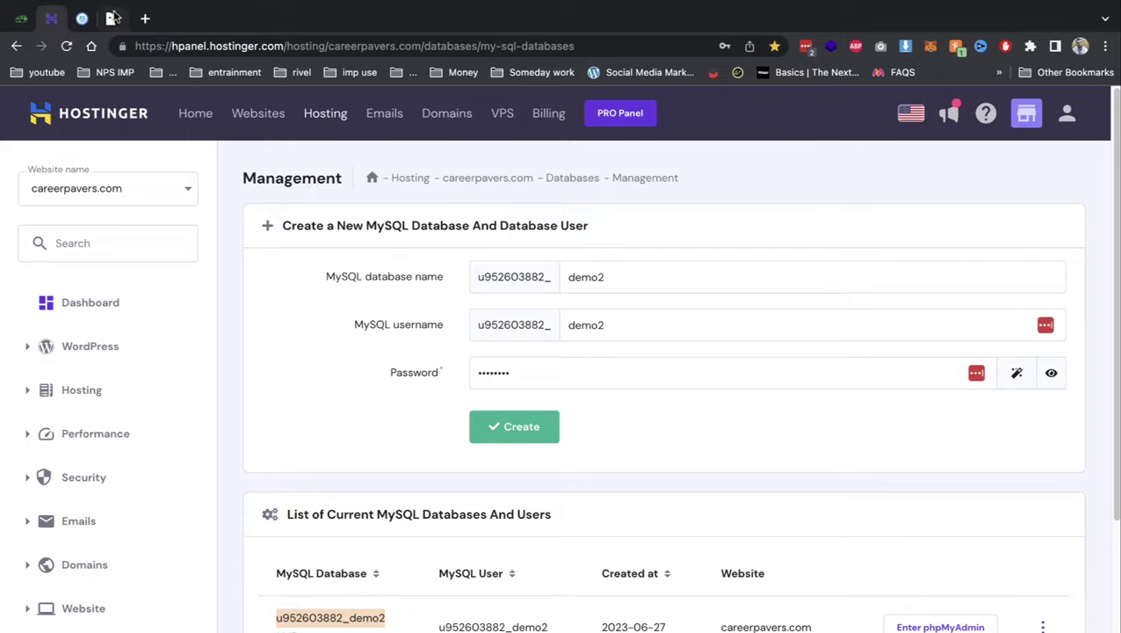
{"action": "left_click", "coordinate": [112, 18]}
{"action": "left_click", "coordinate": [81, 18]}
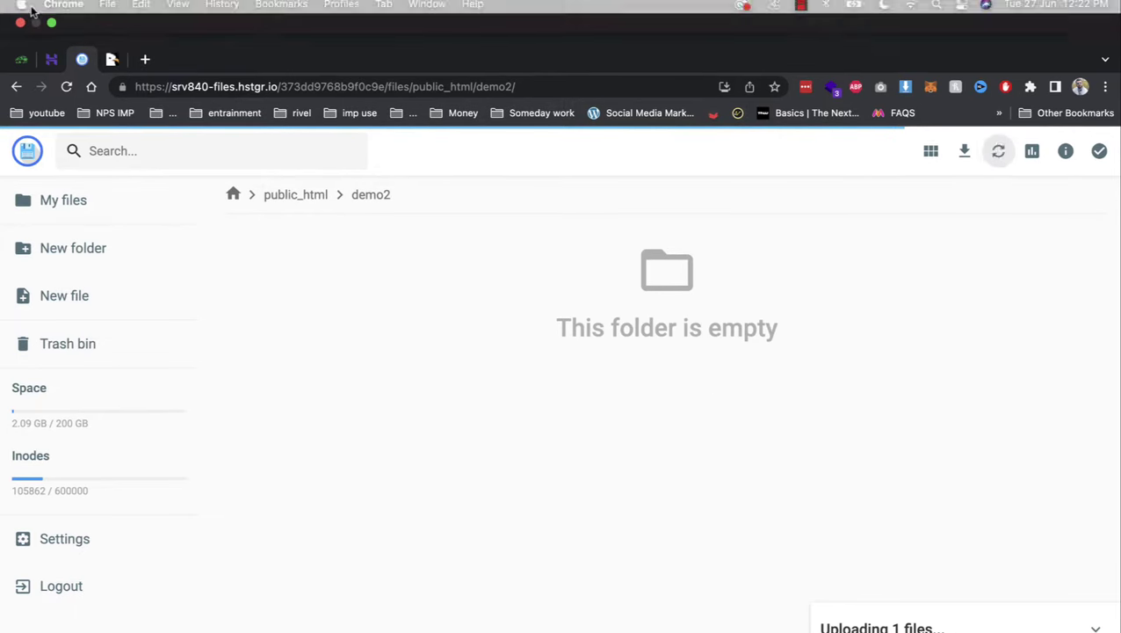
- Switch to the ViserBus admin dashboard showing 533 users and 7,810.00 USD in payments
{"action": "left_click", "coordinate": [21, 55]}
{"action": "scroll", "coordinate": [132, 264], "scroll_direction": "up", "scroll_amount": 10}
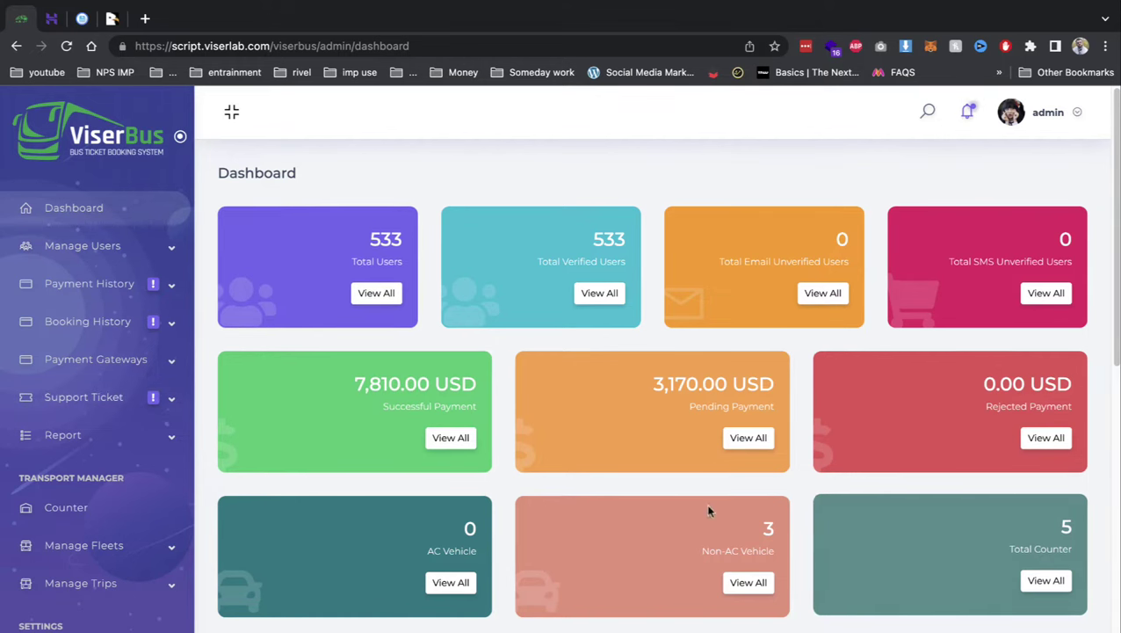
- Scroll through the dashboard statistics and charts, then expand Booking History in the sidebar
{"action": "scroll", "coordinate": [380, 420], "scroll_direction": "down", "scroll_amount": 1}
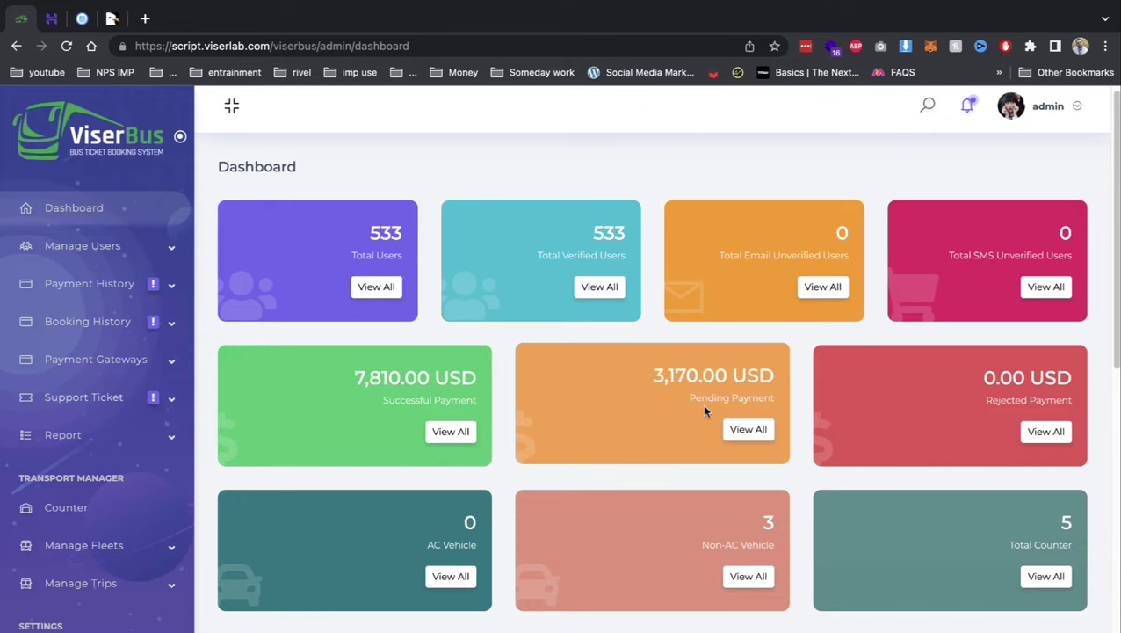
{"action": "scroll", "coordinate": [704, 409], "scroll_direction": "down", "scroll_amount": 5}
{"action": "scroll", "coordinate": [704, 410], "scroll_direction": "down", "scroll_amount": 2}
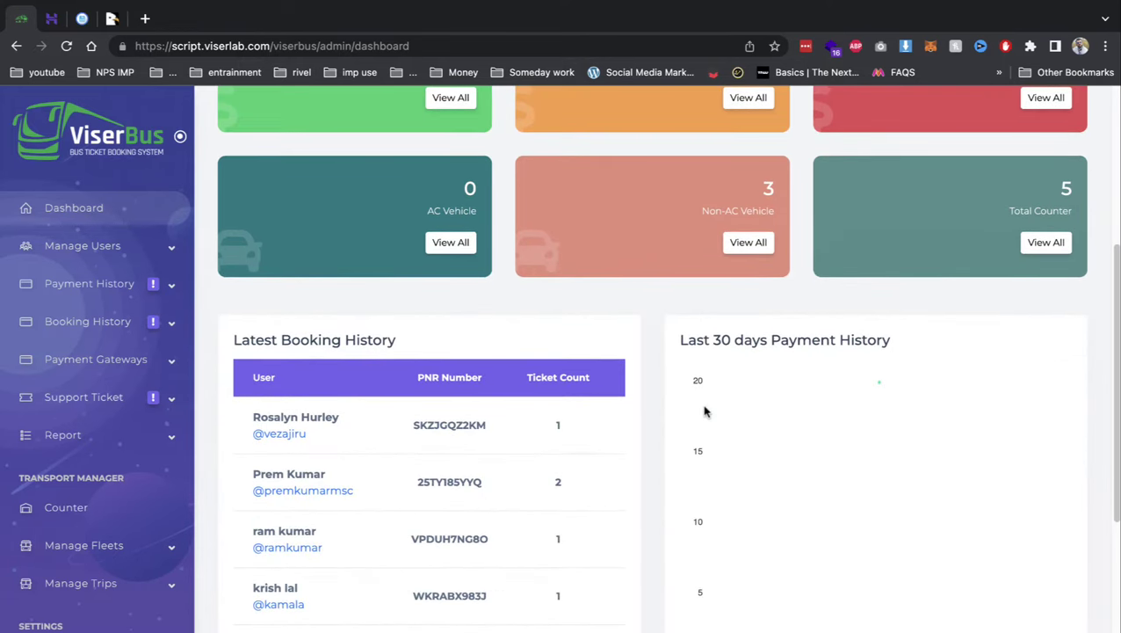
{"action": "scroll", "coordinate": [704, 410], "scroll_direction": "down", "scroll_amount": 8}
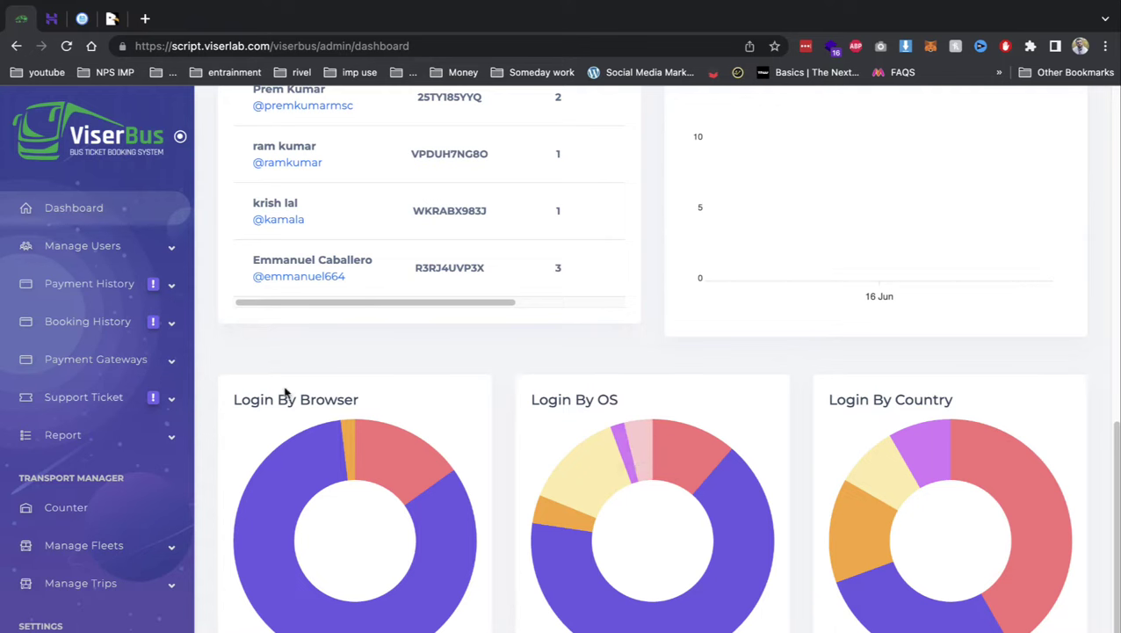
{"action": "left_click", "coordinate": [69, 332]}
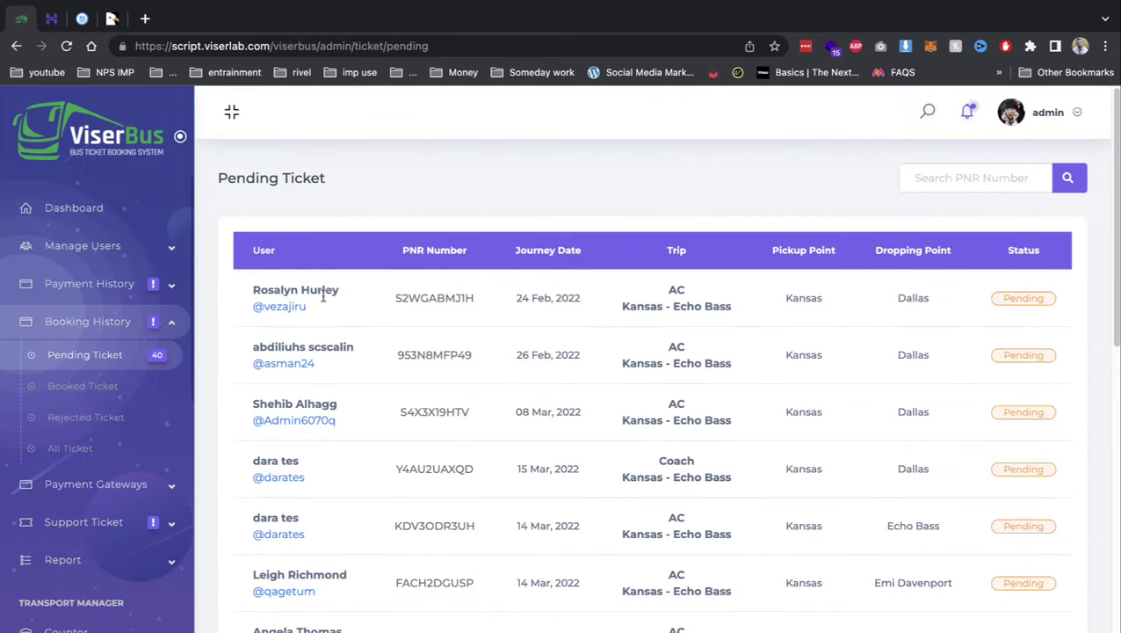
- Extract Archive.zip into the demo2 folder
{"action": "left_click", "coordinate": [87, 21]}
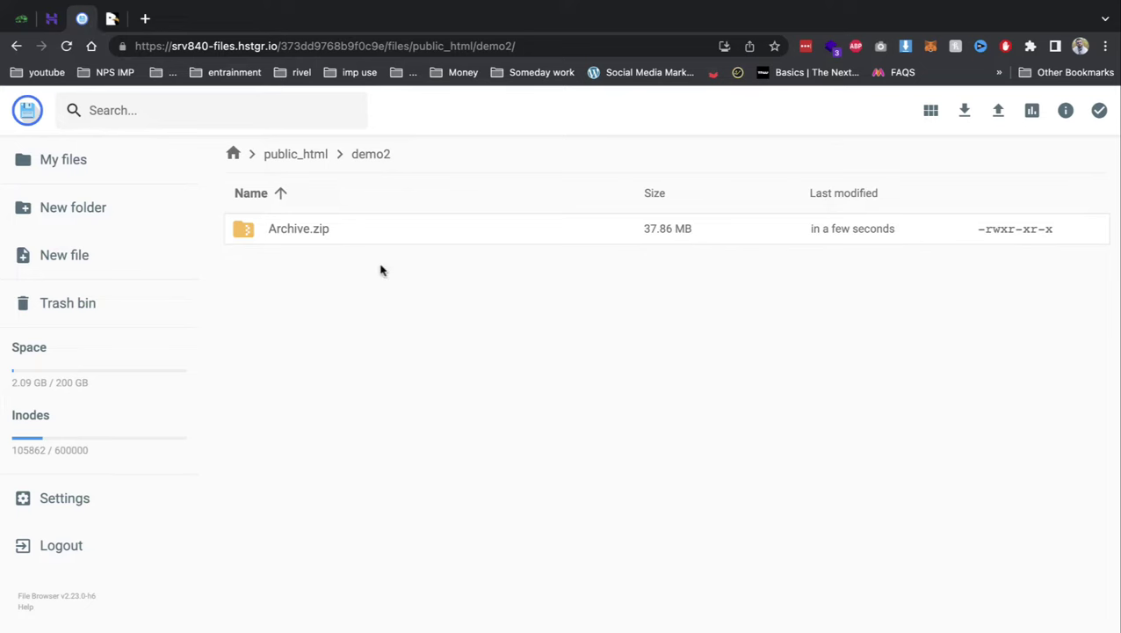
{"action": "right_click", "coordinate": [301, 233]}
{"action": "left_click", "coordinate": [370, 444]}
{"action": "type", "text": "d"}
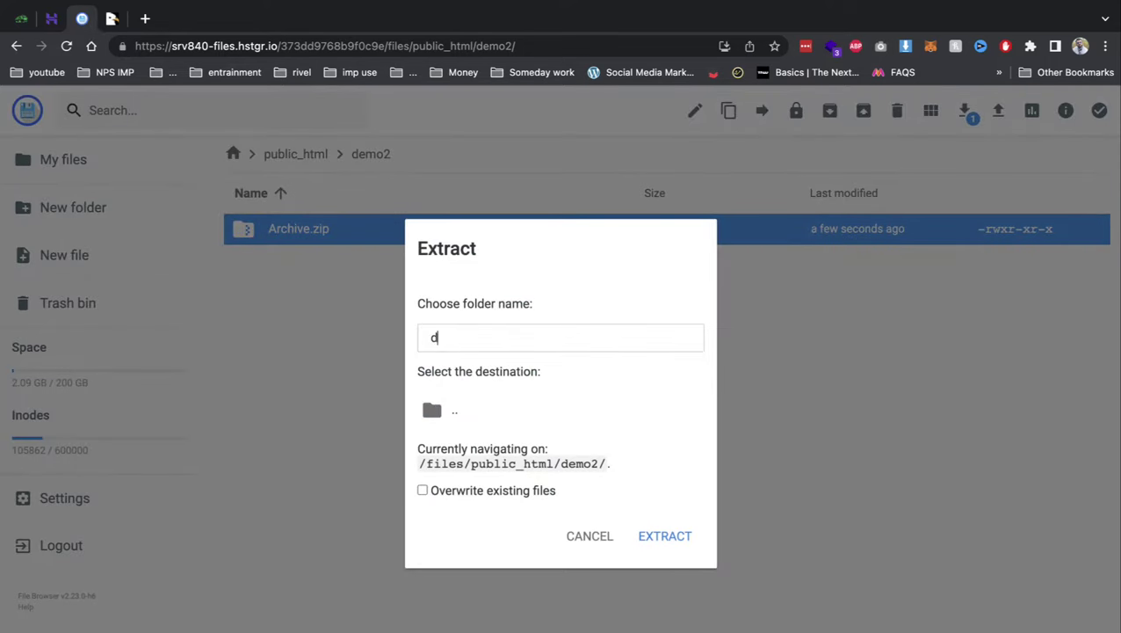
{"action": "type", "text": "emo2"}
{"action": "left_click", "coordinate": [453, 415]}
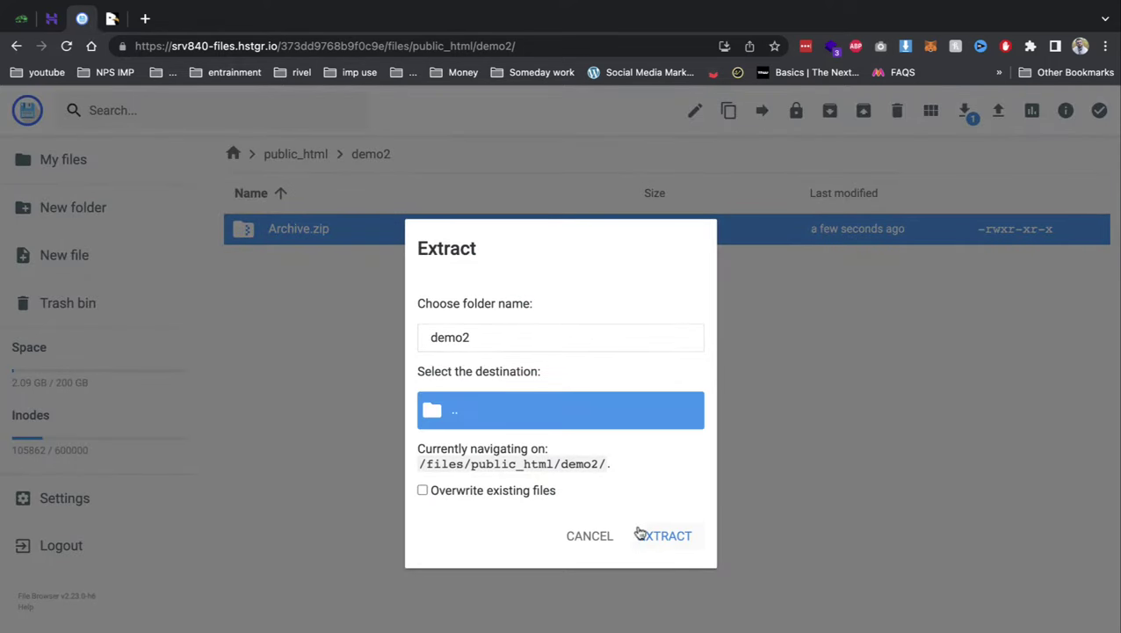
{"action": "left_click", "coordinate": [663, 535]}
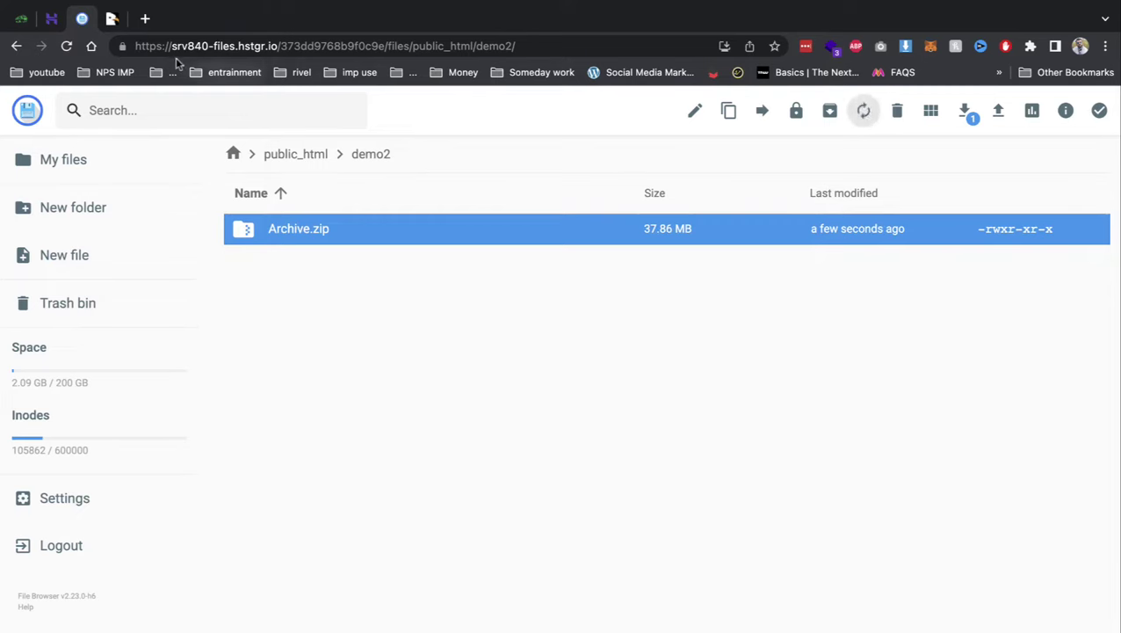
- Load the Easy Installer at demo2.careerpavers.com/install in a new tab
{"action": "left_click", "coordinate": [145, 19]}
{"action": "type", "text": "demo2.careerpavers.com"}
{"action": "key", "text": "Return"}
{"action": "mouse_move", "coordinate": [75, 6]}
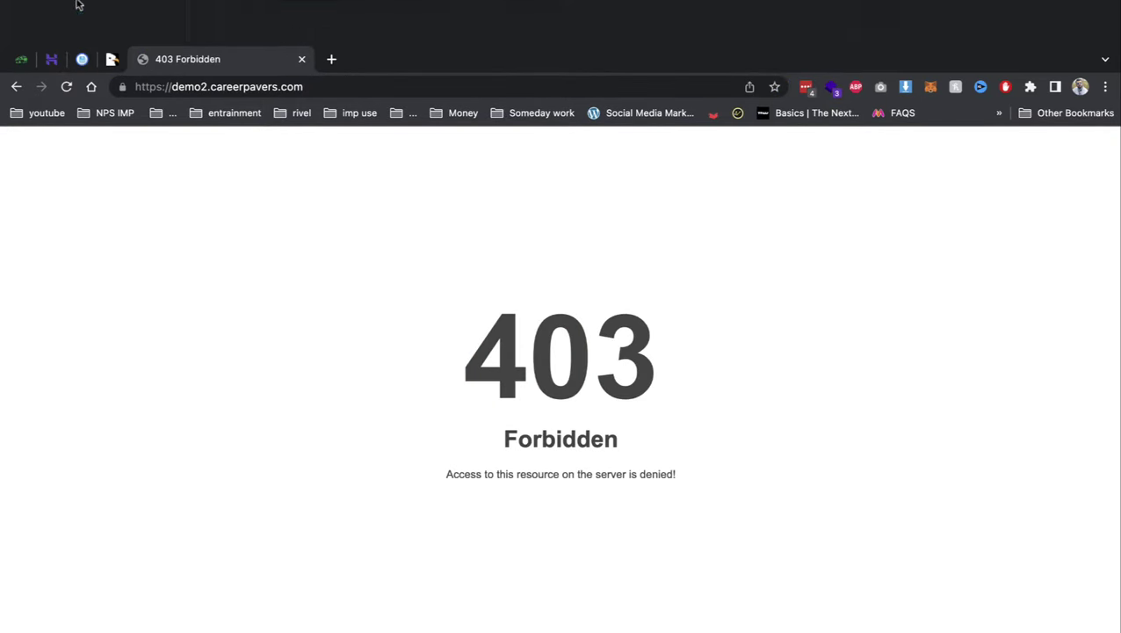
{"action": "left_click", "coordinate": [363, 78]}
{"action": "left_click", "coordinate": [377, 80]}
{"action": "type", "text": "/i"}
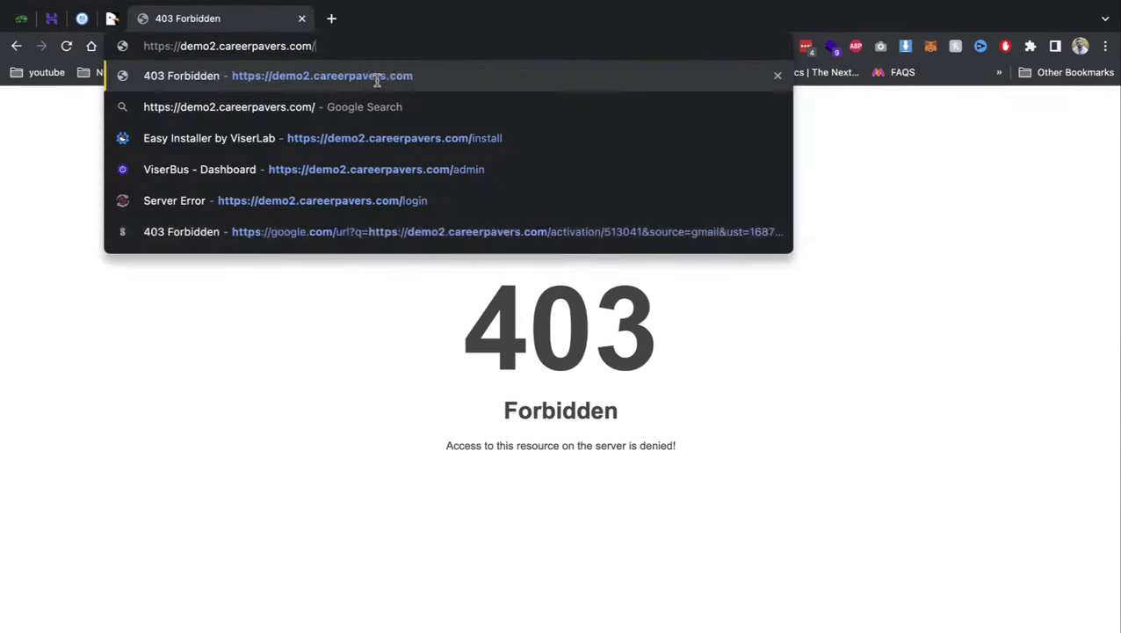
{"action": "key", "text": "Down"}
{"action": "key", "text": "Down"}
{"action": "key", "text": "Return"}
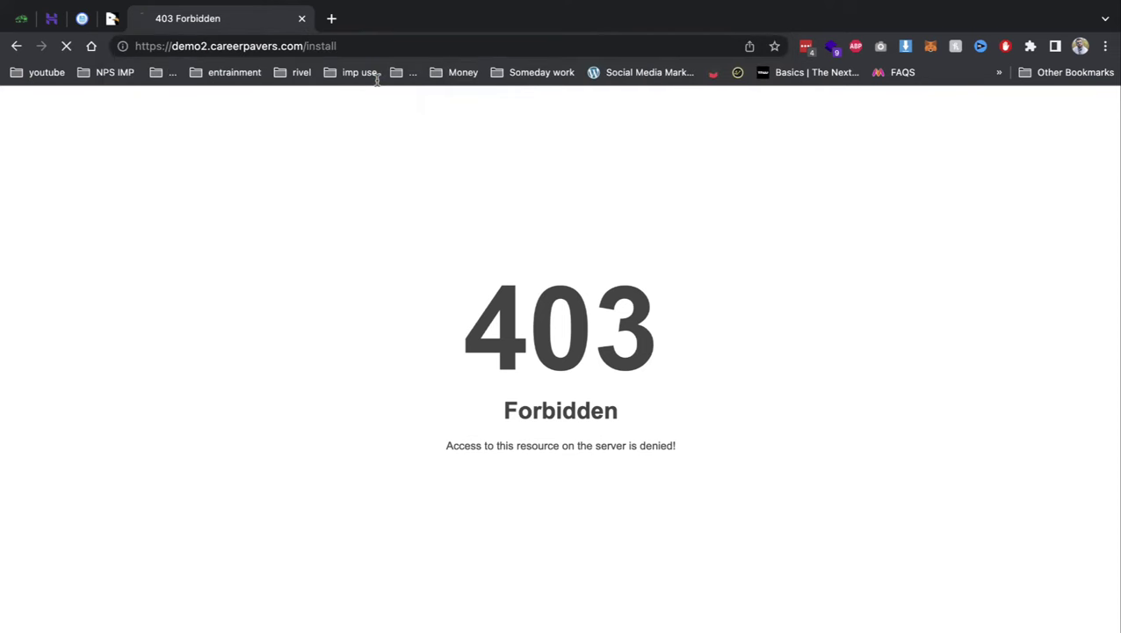
- Give the core/bootstrap/cache folder 775 permissions
{"action": "left_click", "coordinate": [83, 19]}
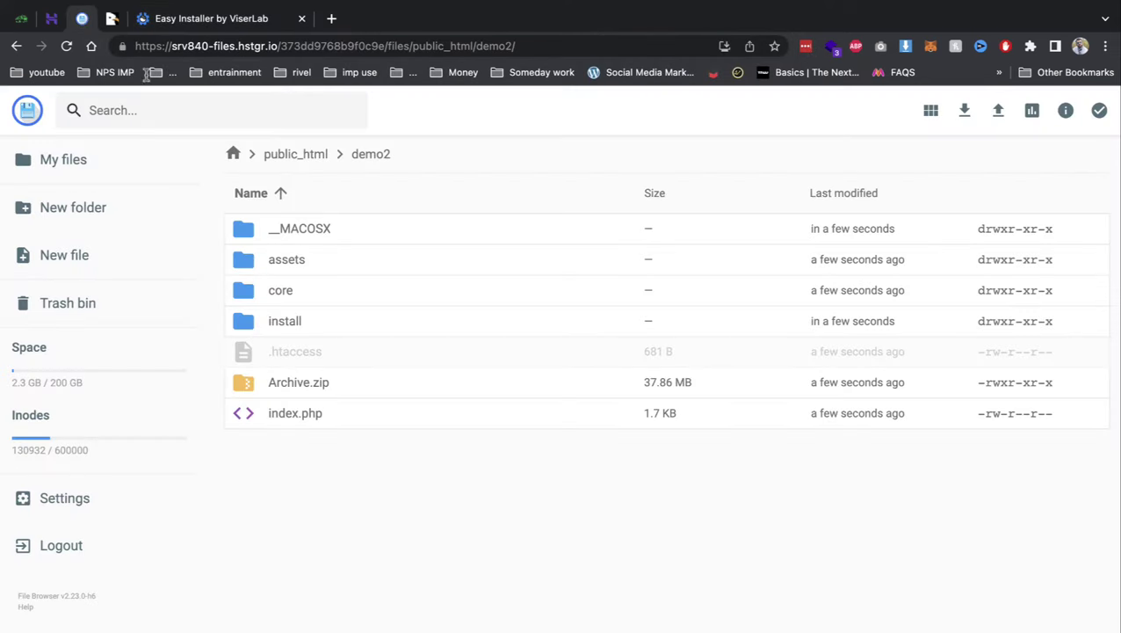
{"action": "double_click", "coordinate": [288, 284]}
{"action": "double_click", "coordinate": [287, 260]}
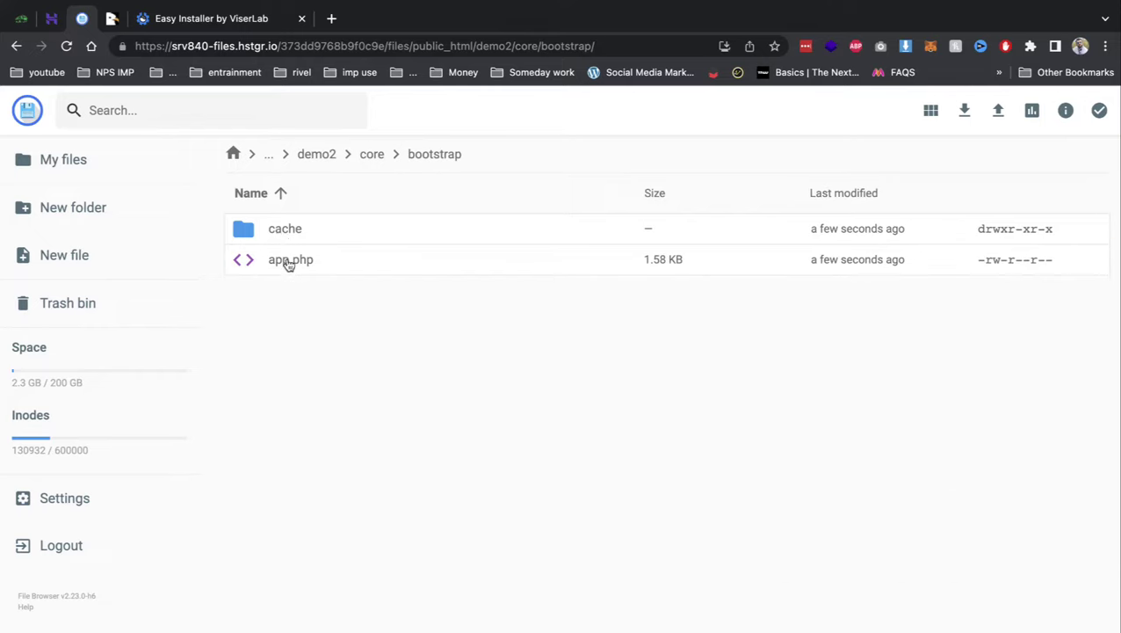
{"action": "right_click", "coordinate": [281, 237]}
{"action": "left_click", "coordinate": [348, 389]}
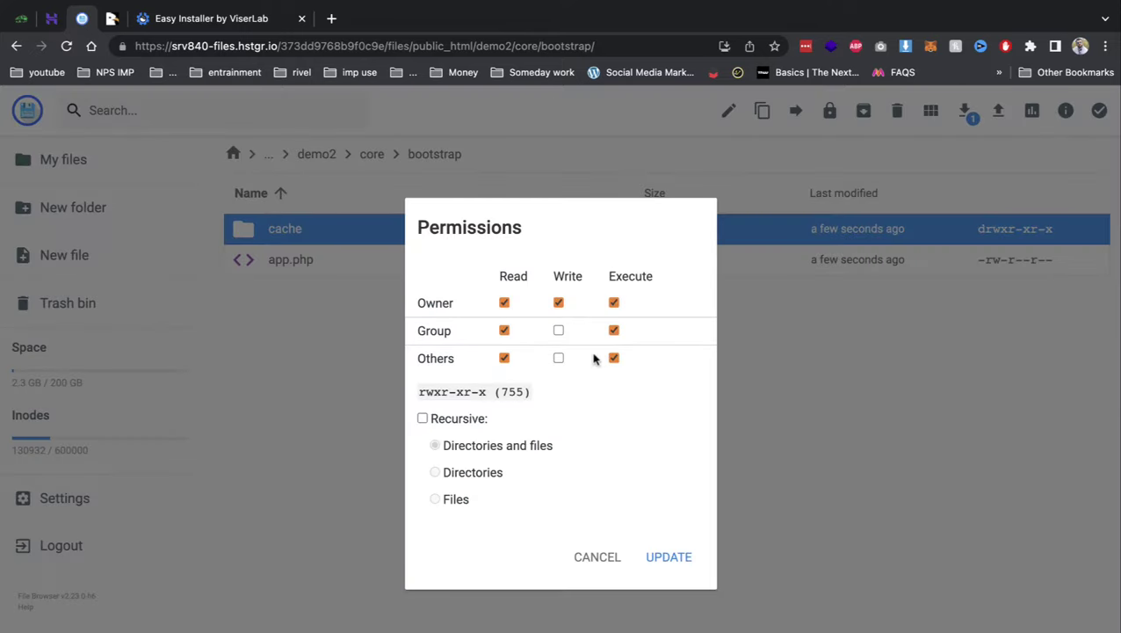
{"action": "left_click", "coordinate": [666, 555]}
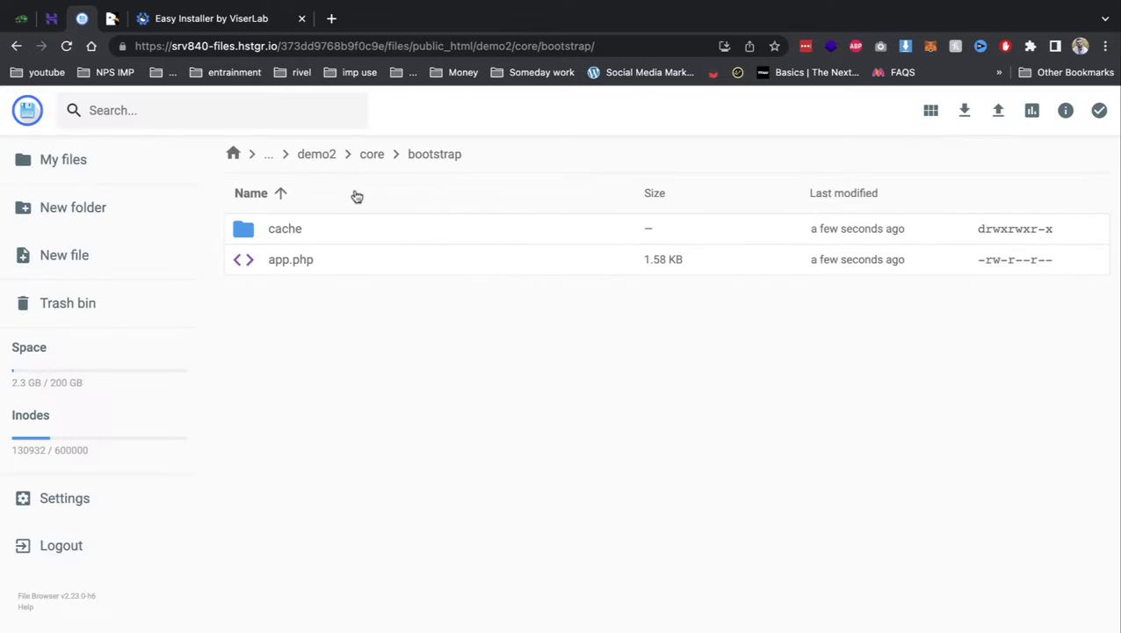
- Accept the installer's license terms and review the file-permission check
{"action": "left_click", "coordinate": [272, 20]}
{"action": "scroll", "coordinate": [844, 580], "scroll_direction": "down", "scroll_amount": 5}
{"action": "left_click", "coordinate": [851, 535]}
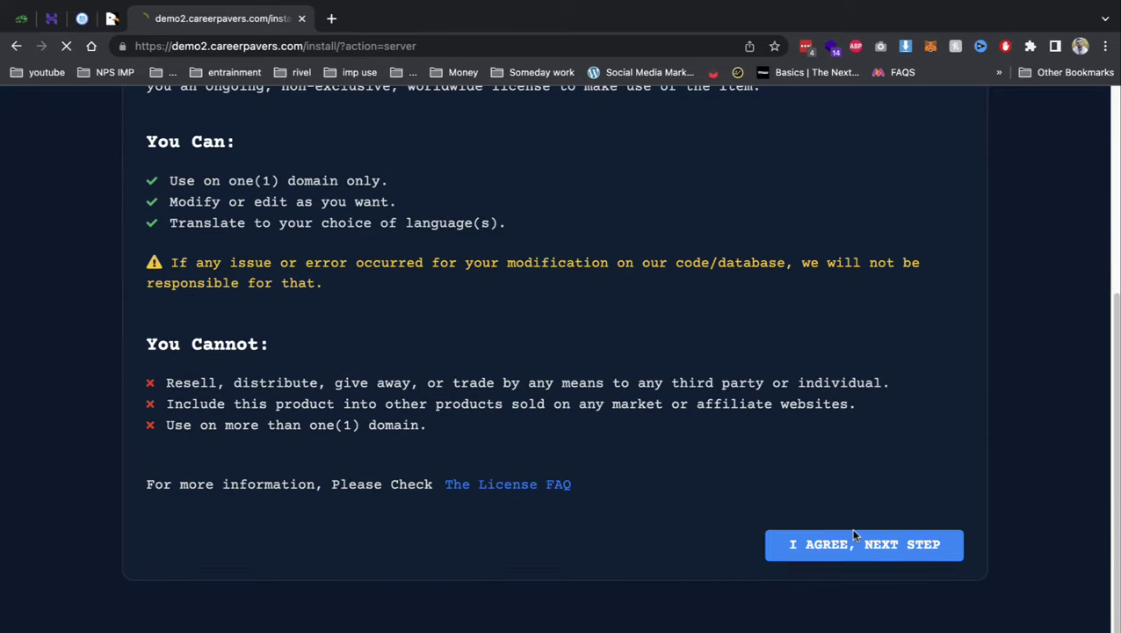
{"action": "scroll", "coordinate": [846, 334], "scroll_direction": "down", "scroll_amount": 6}
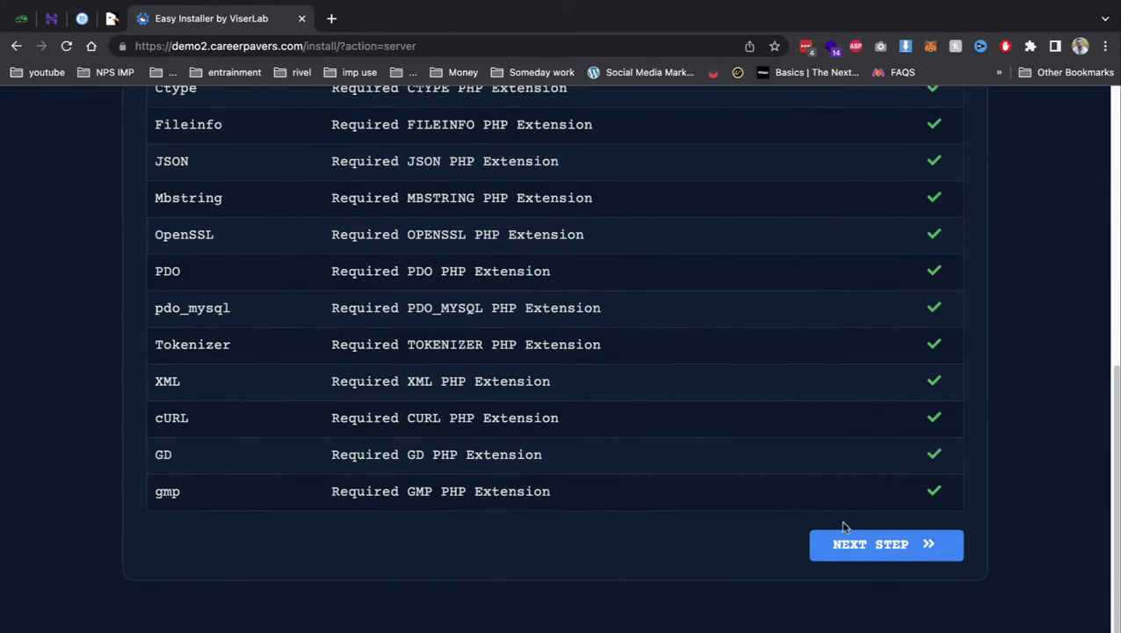
{"action": "scroll", "coordinate": [561, 429], "scroll_direction": "down", "scroll_amount": 2}
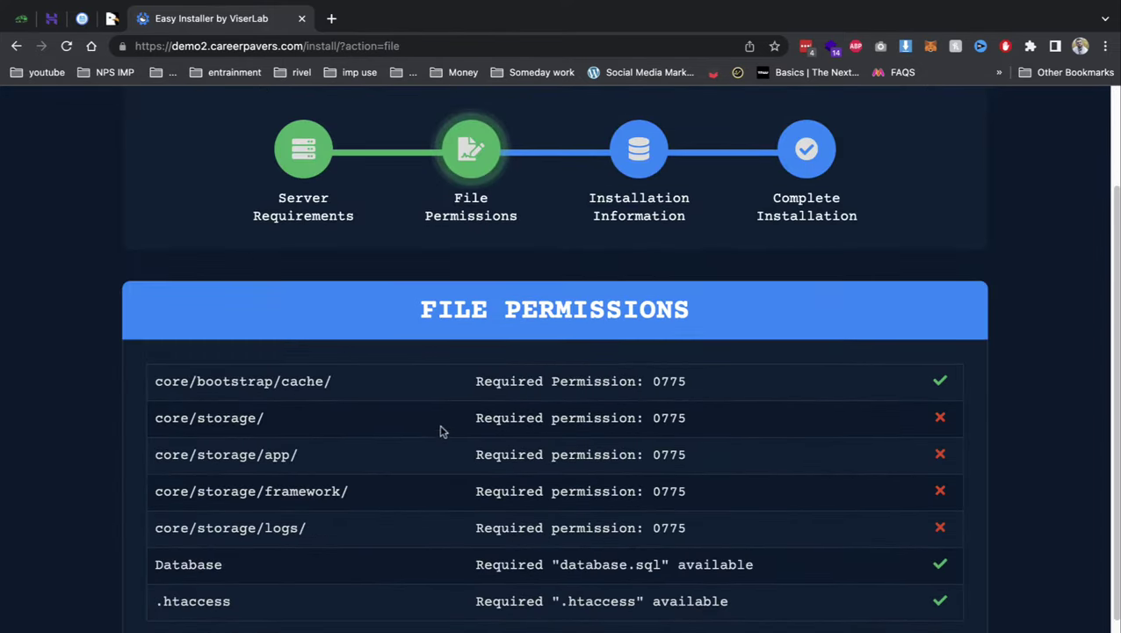
{"action": "left_click", "coordinate": [79, 23]}
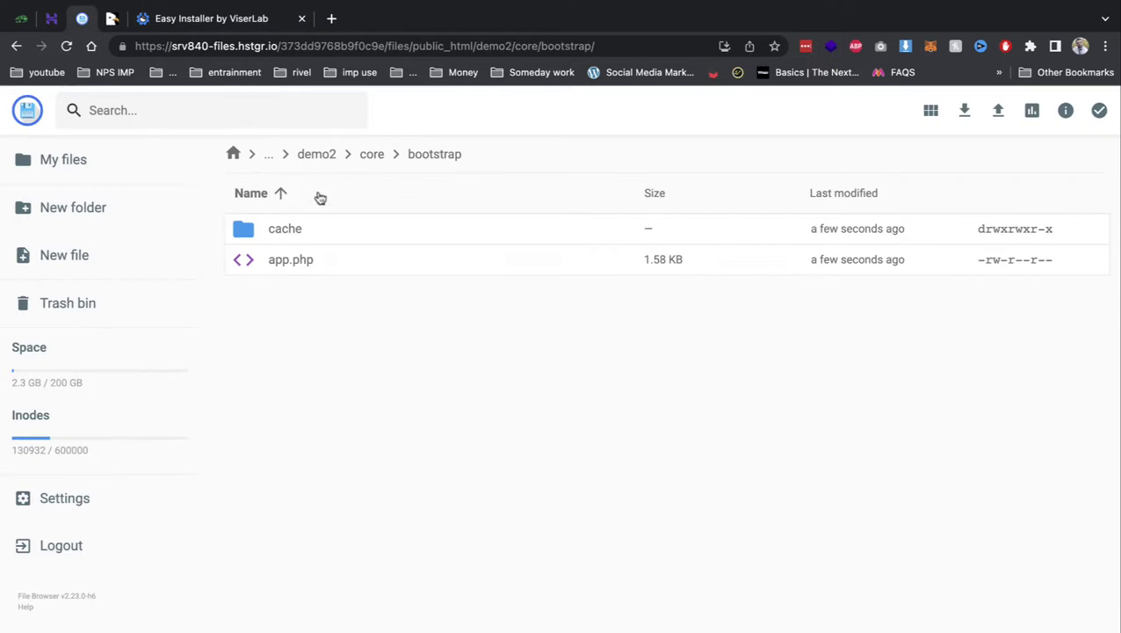
- Give the core/storage folder and its app subfolder 775 permissions
{"action": "left_click", "coordinate": [367, 158]}
{"action": "right_click", "coordinate": [272, 410]}
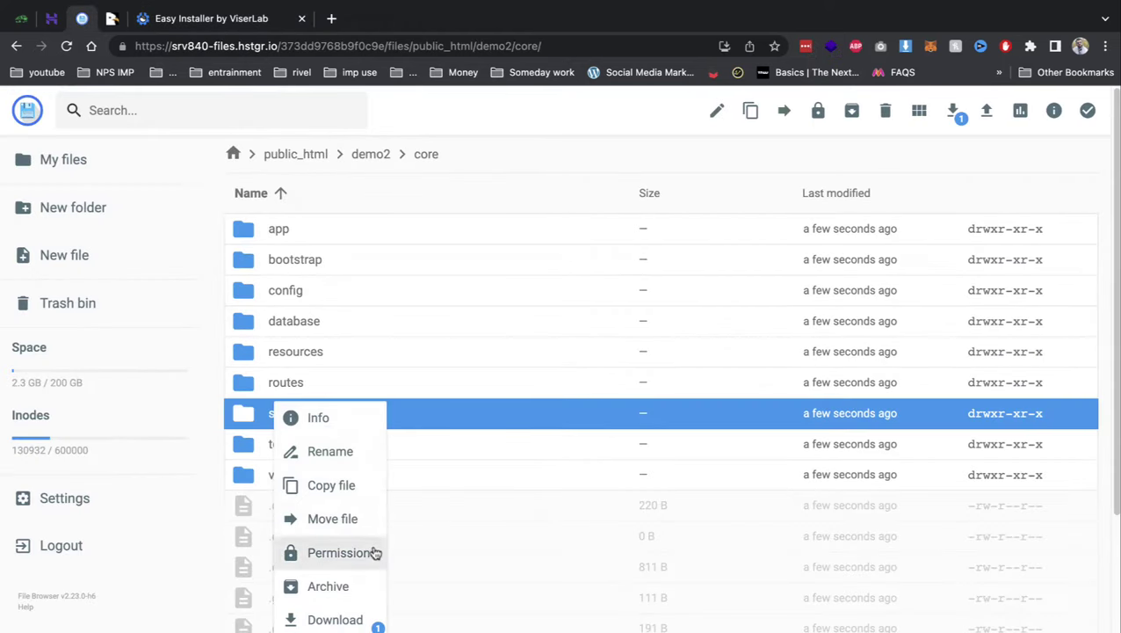
{"action": "left_click", "coordinate": [370, 551]}
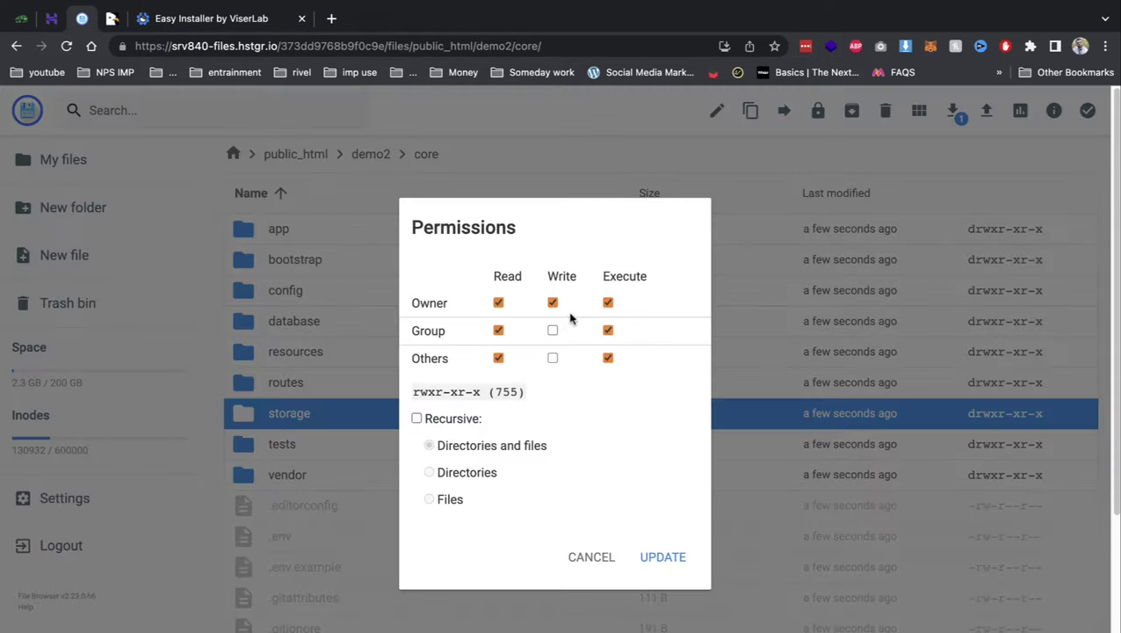
{"action": "left_click", "coordinate": [676, 555]}
{"action": "double_click", "coordinate": [375, 414]}
{"action": "right_click", "coordinate": [303, 232]}
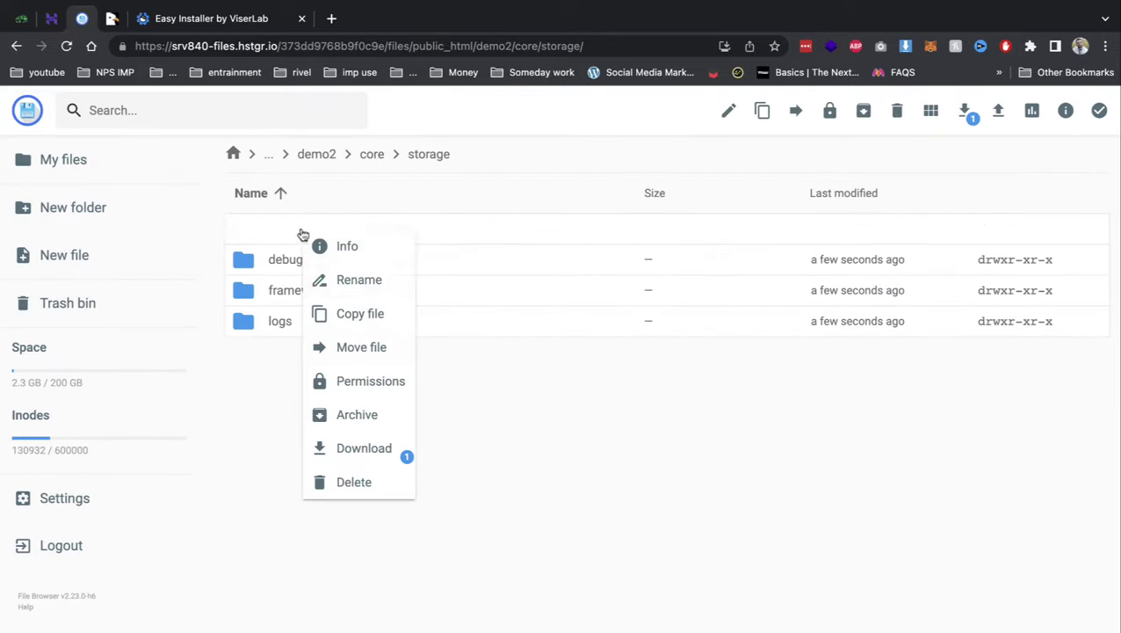
{"action": "left_click", "coordinate": [370, 381]}
{"action": "left_click", "coordinate": [658, 550]}
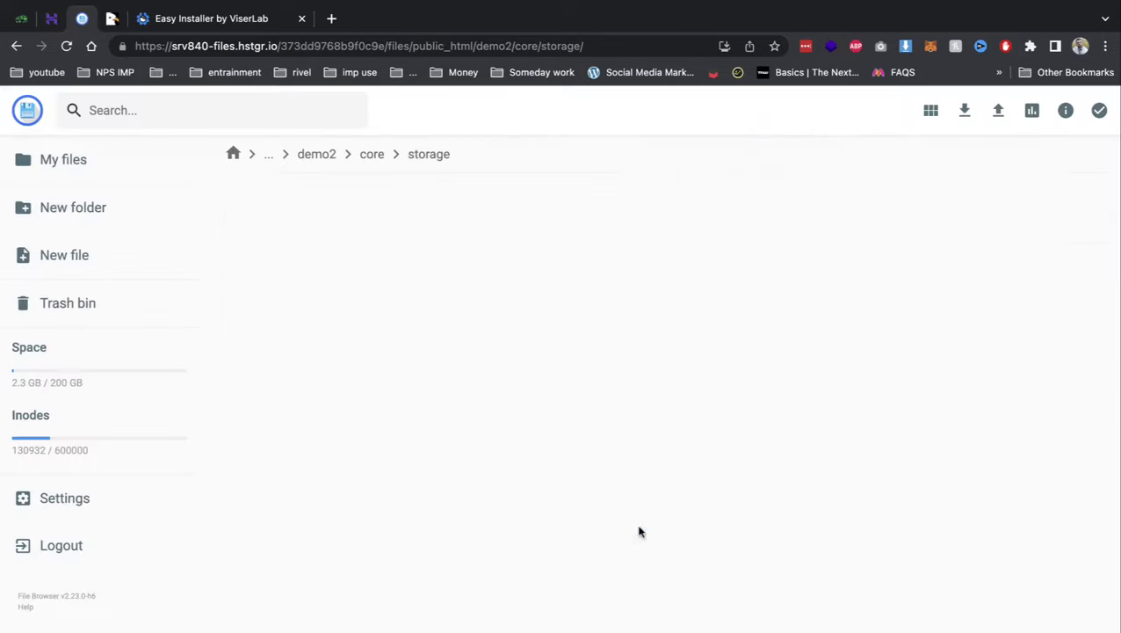
- Set the framework and logs folders to 775, then recheck the installer's file permissions
{"action": "right_click", "coordinate": [295, 289]}
{"action": "left_click", "coordinate": [420, 435]}
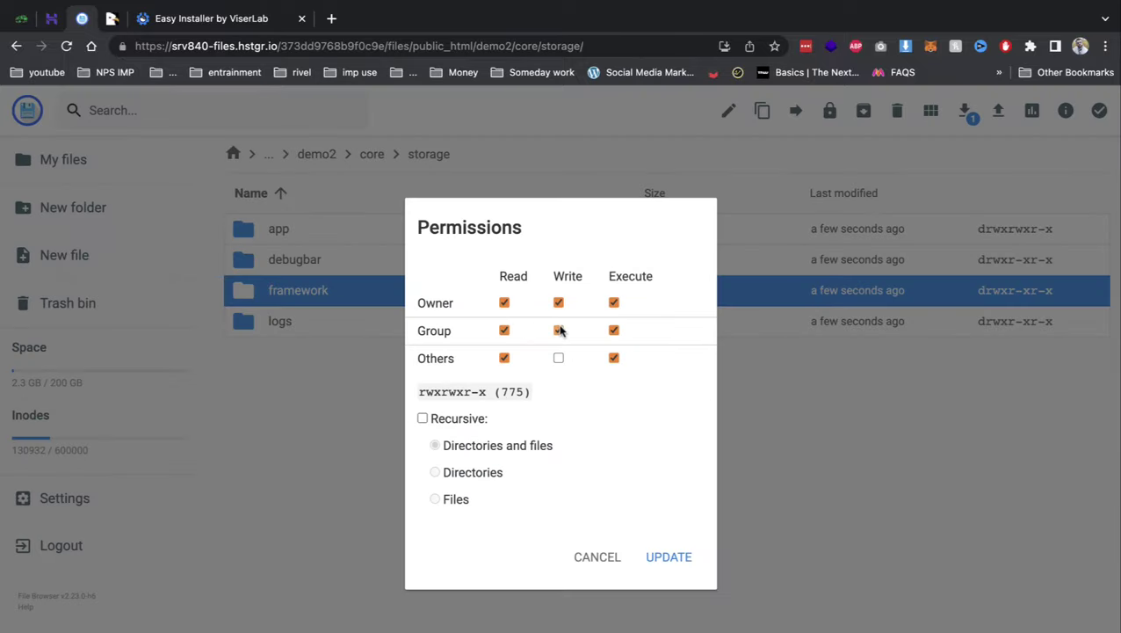
{"action": "left_click", "coordinate": [684, 557]}
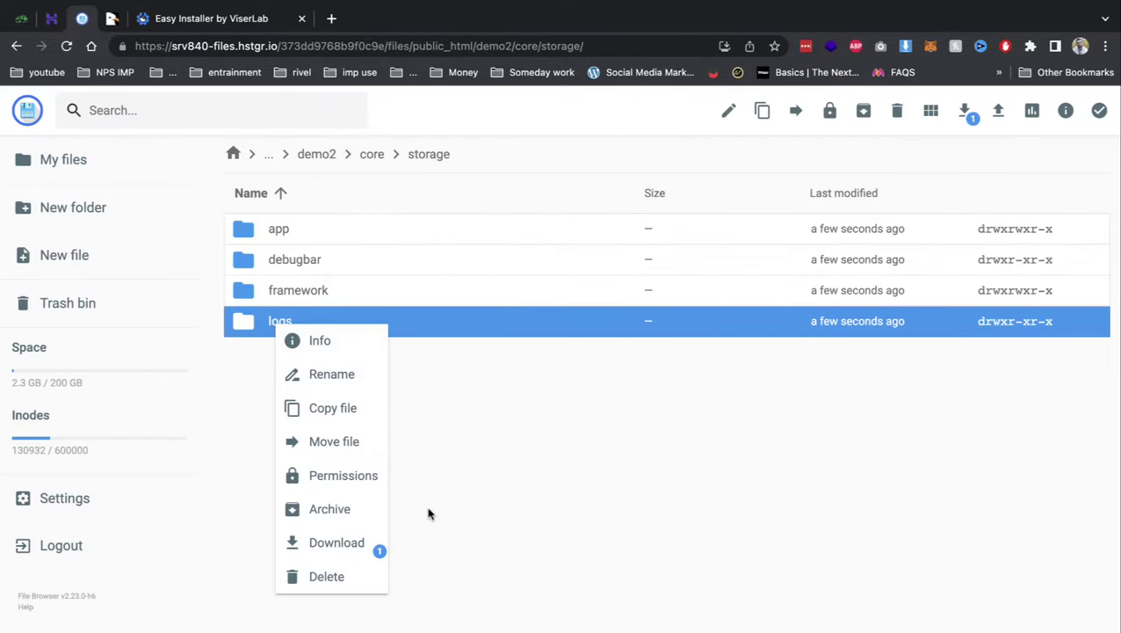
{"action": "left_click", "coordinate": [373, 480]}
{"action": "left_click", "coordinate": [558, 330]}
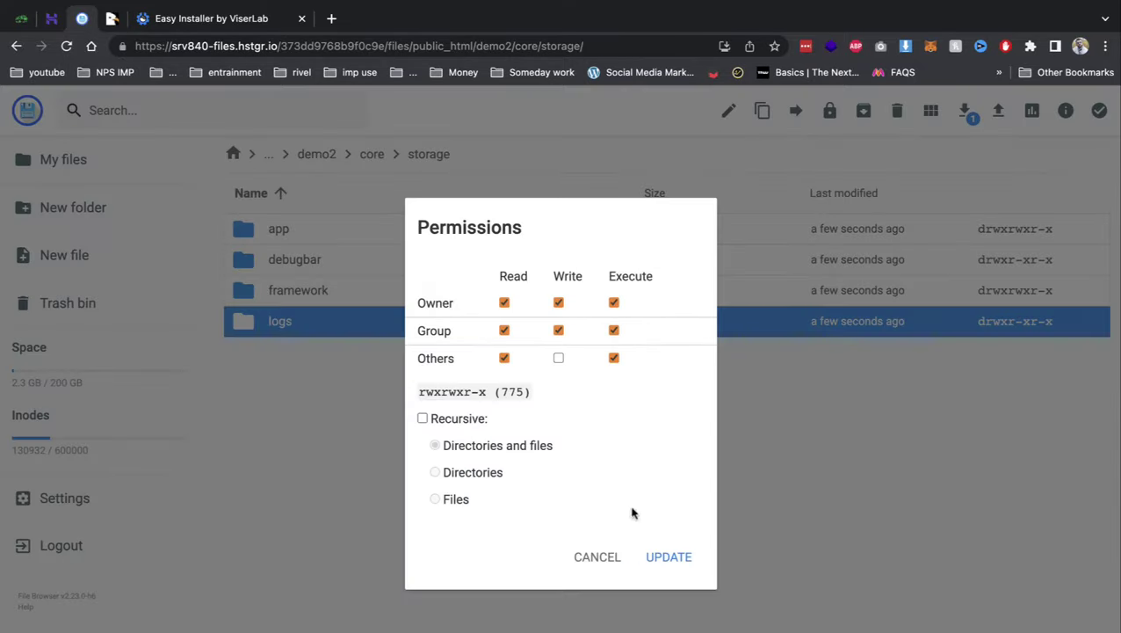
{"action": "left_click", "coordinate": [669, 558]}
{"action": "left_click", "coordinate": [264, 21]}
{"action": "key", "text": "super+r"}
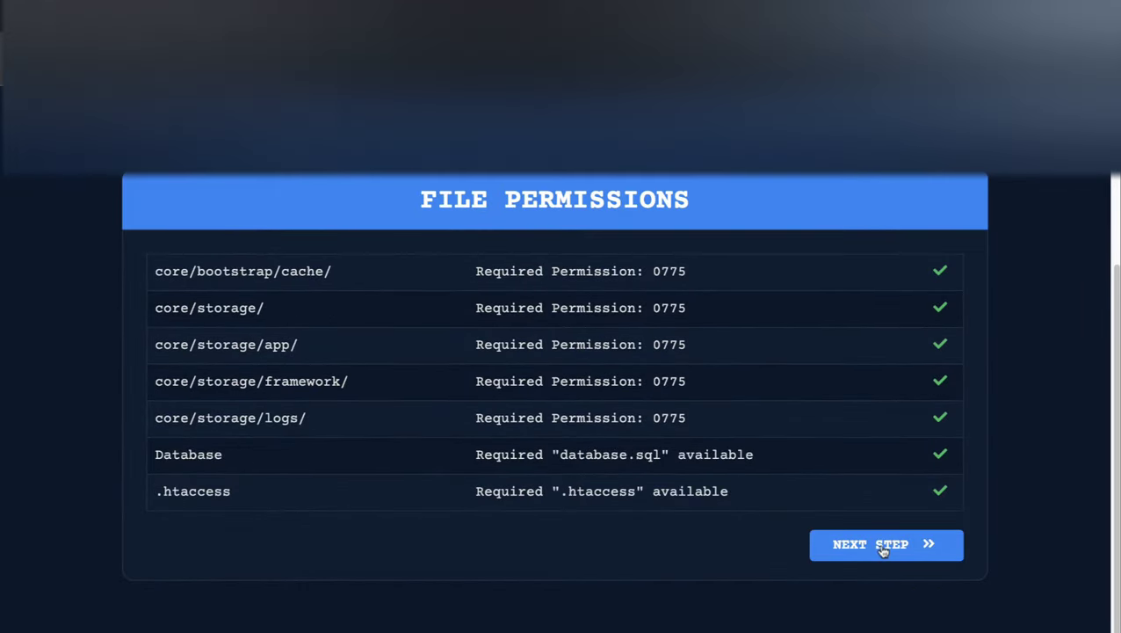
- Fill in the admin e-mail address, run the installation, and go to the admin panel
{"action": "left_click", "coordinate": [882, 546]}
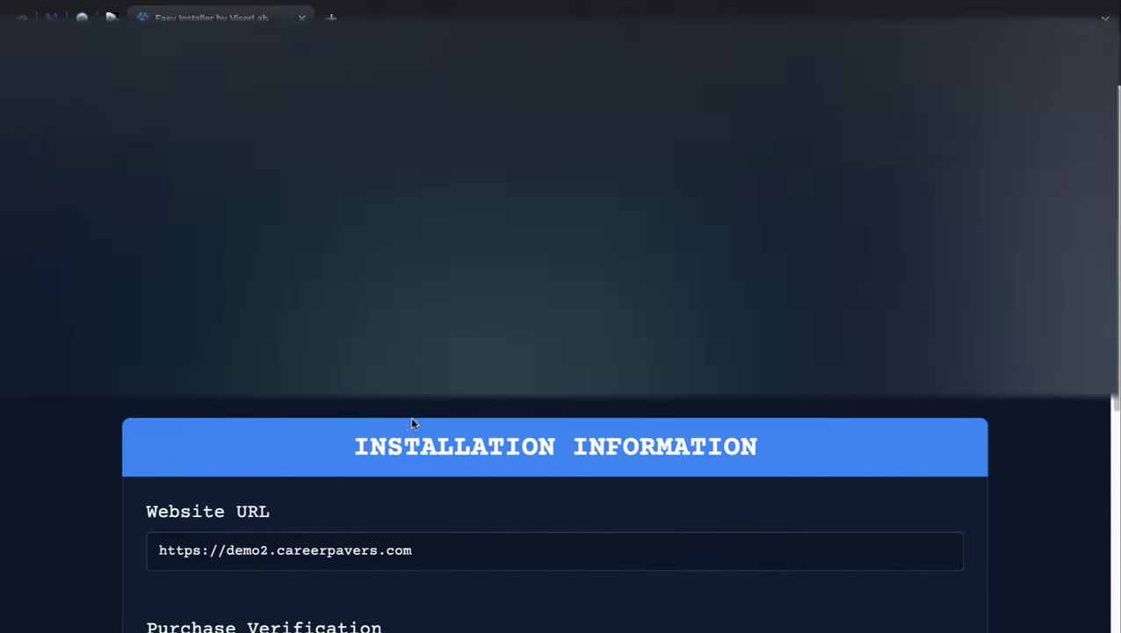
{"action": "scroll", "coordinate": [420, 420], "scroll_direction": "down", "scroll_amount": 6}
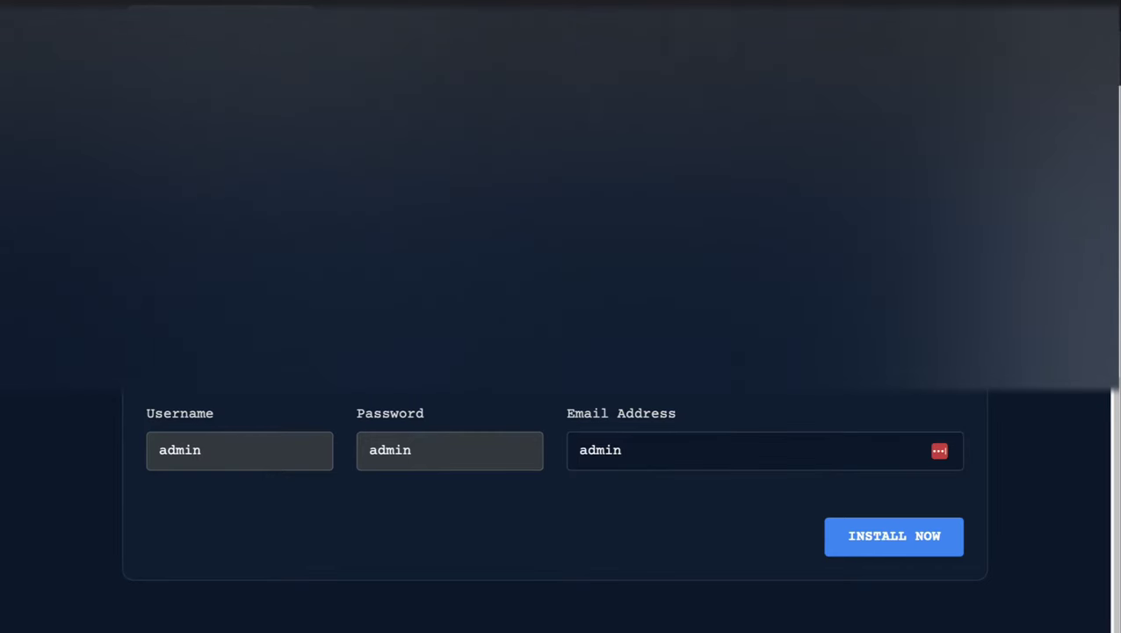
{"action": "left_click", "coordinate": [239, 450]}
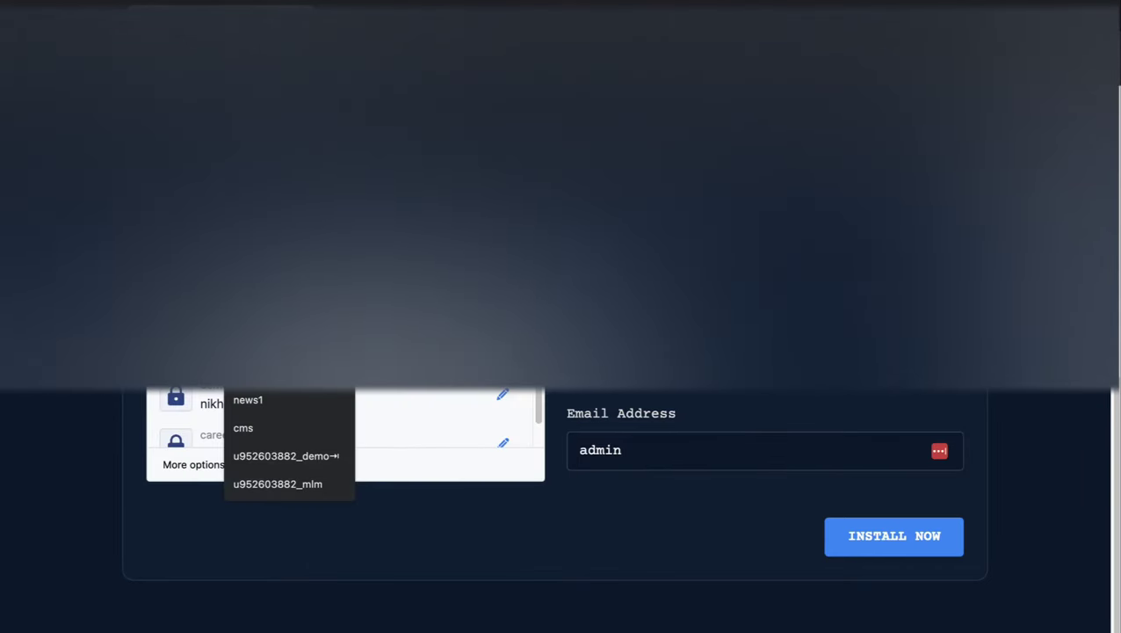
{"action": "left_click", "coordinate": [668, 450]}
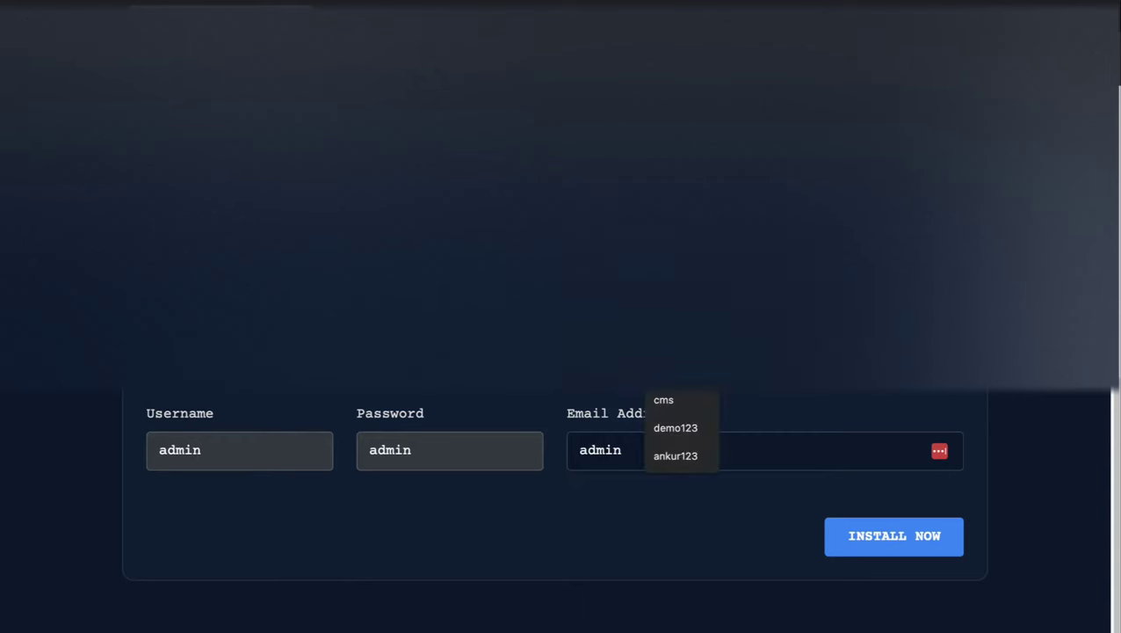
{"action": "left_click", "coordinate": [646, 452]}
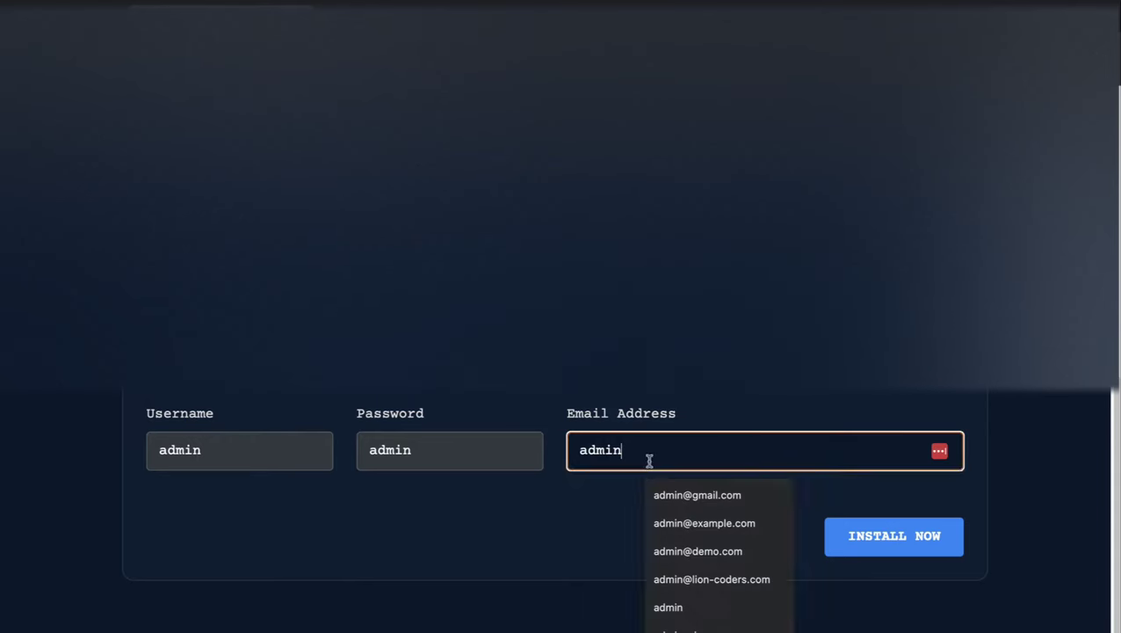
{"action": "left_click", "coordinate": [712, 524]}
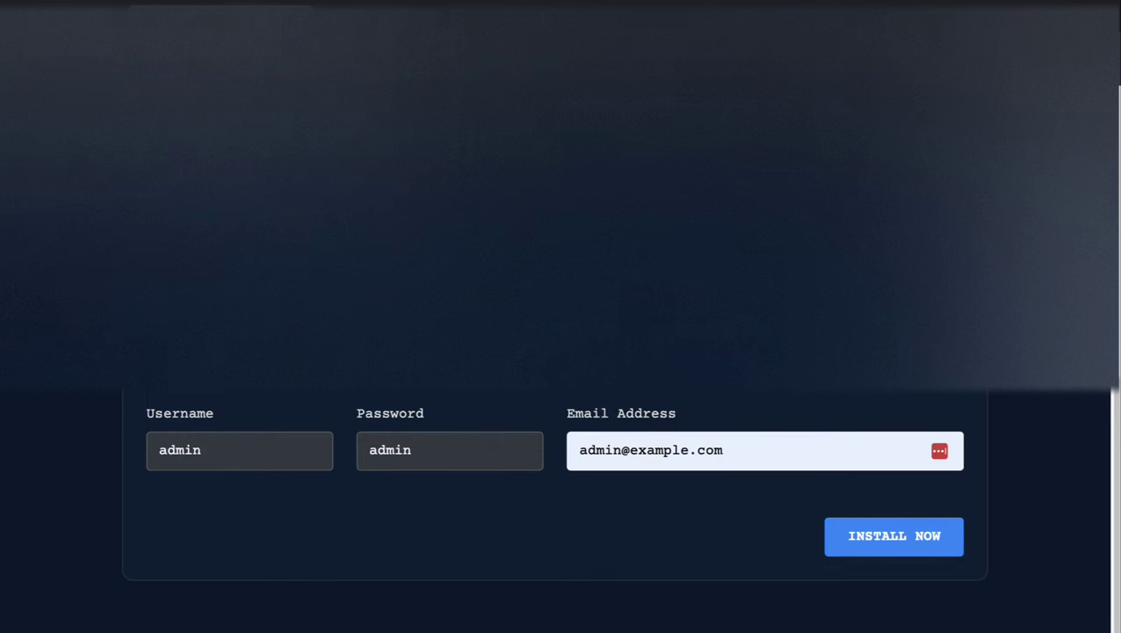
{"action": "left_click", "coordinate": [892, 534]}
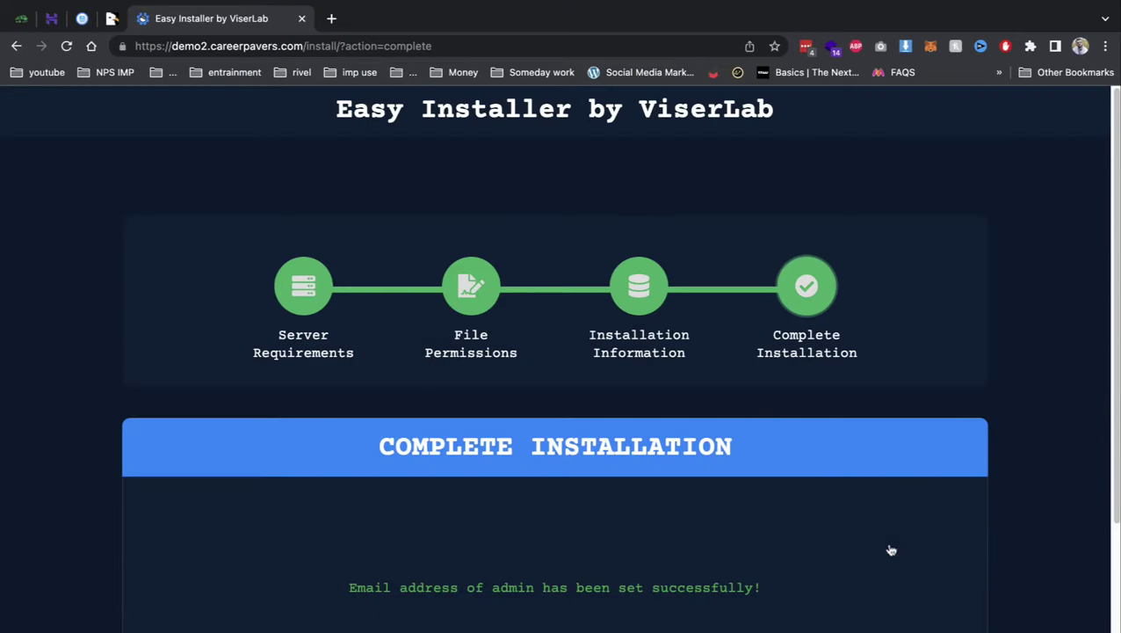
{"action": "scroll", "coordinate": [699, 488], "scroll_direction": "down", "scroll_amount": 3}
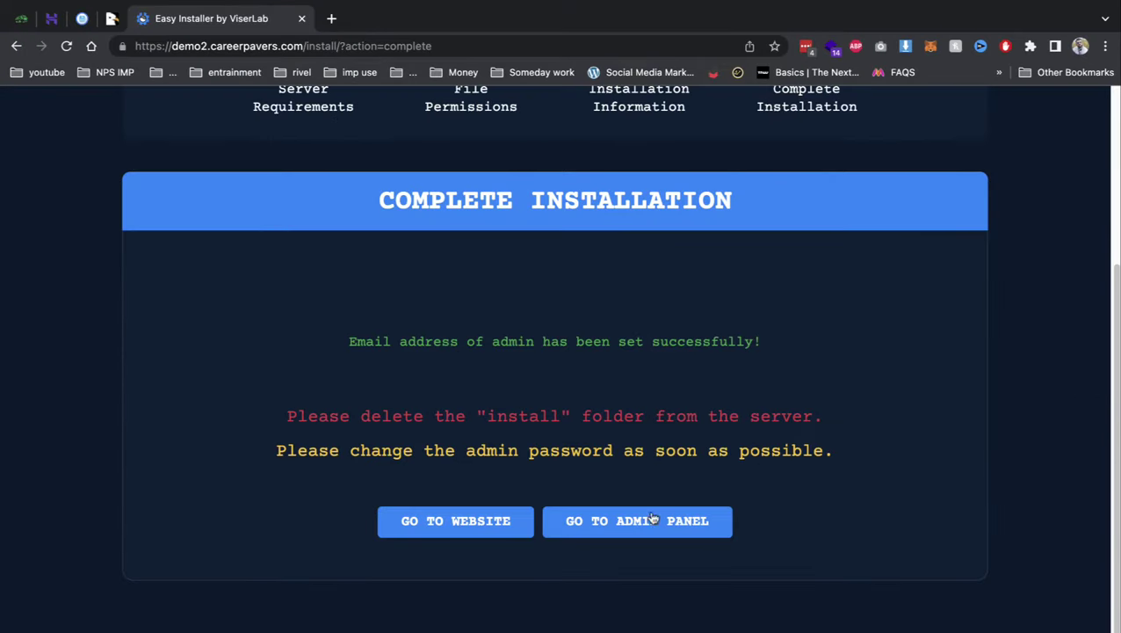
{"action": "left_click", "coordinate": [654, 524]}
- Delete the install folder from demo2 in the File Manager
{"action": "left_click", "coordinate": [82, 18]}
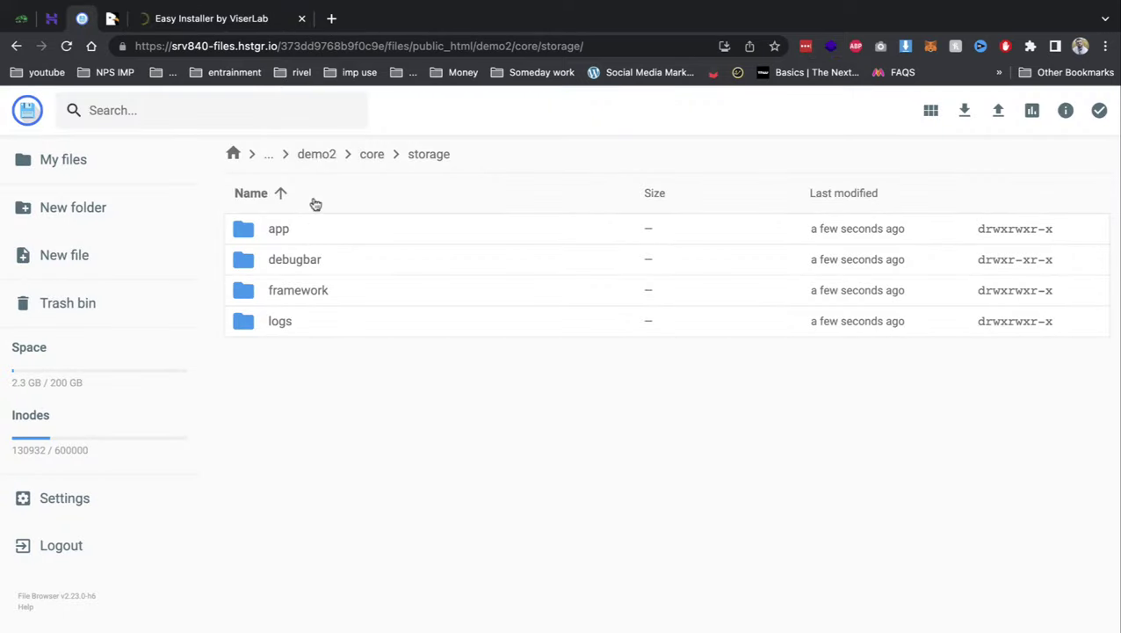
{"action": "left_click", "coordinate": [316, 155]}
{"action": "left_click", "coordinate": [301, 321]}
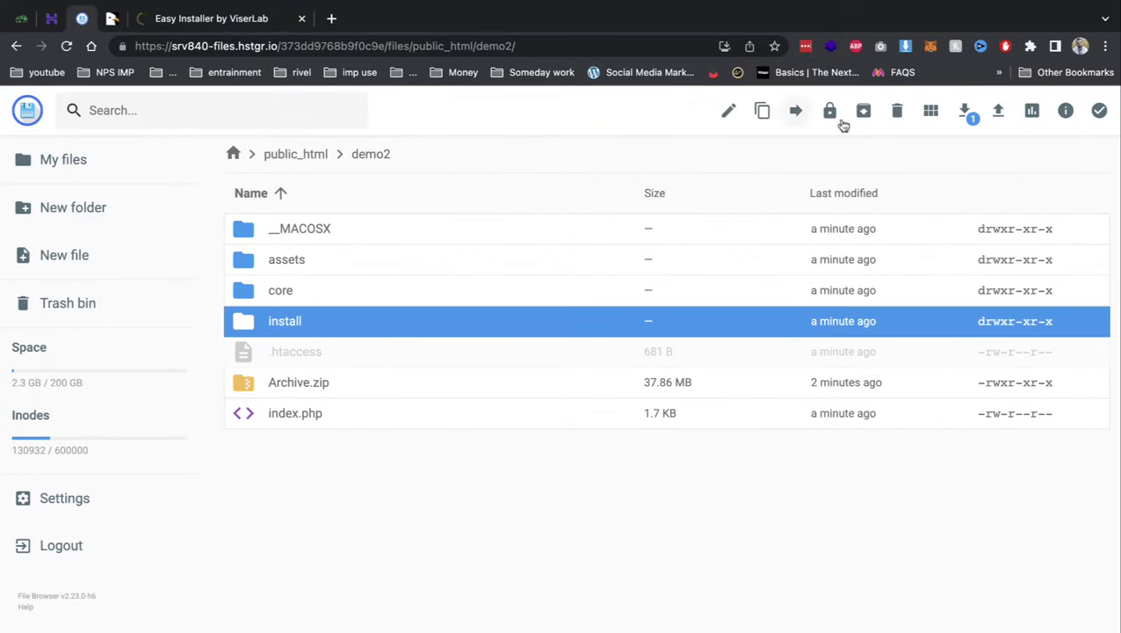
{"action": "left_click", "coordinate": [897, 111]}
{"action": "left_click", "coordinate": [681, 432]}
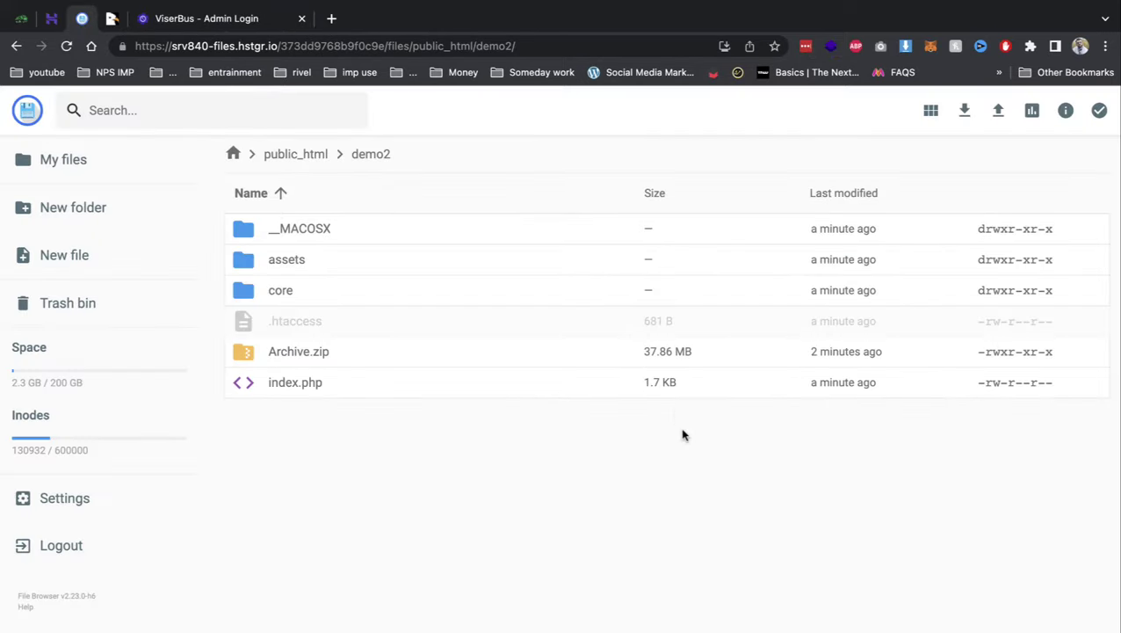
- Sign in to the ViserBus admin login page with the admin username and password
{"action": "left_click", "coordinate": [210, 18]}
{"action": "left_click", "coordinate": [533, 422]}
{"action": "key", "text": "ctrl+v"}
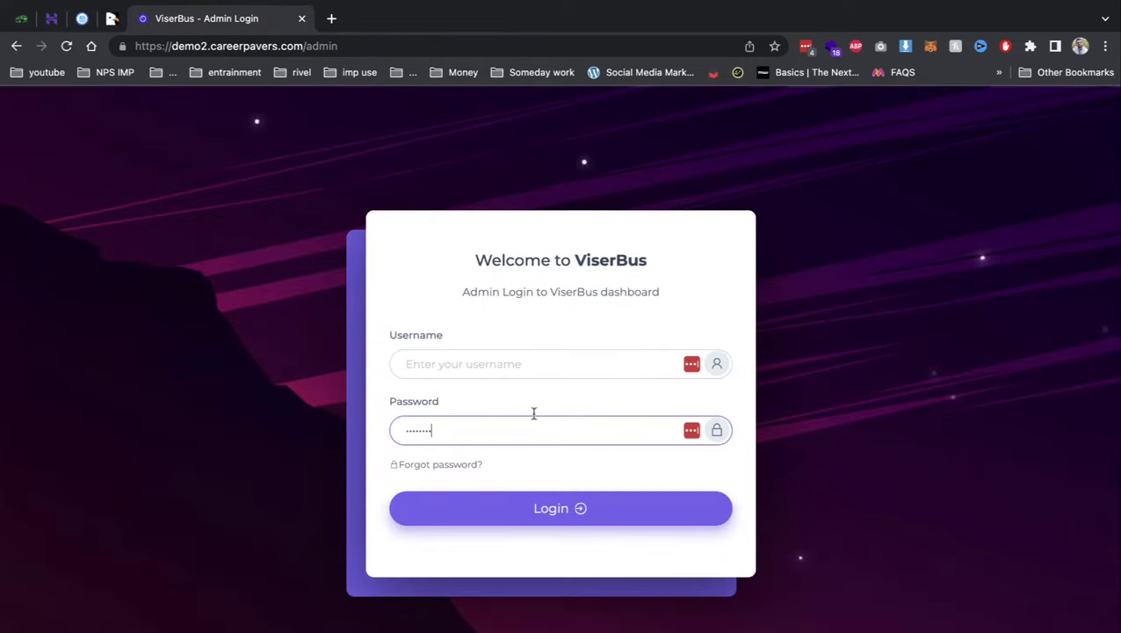
{"action": "left_click", "coordinate": [511, 360]}
{"action": "type", "text": "admin"}
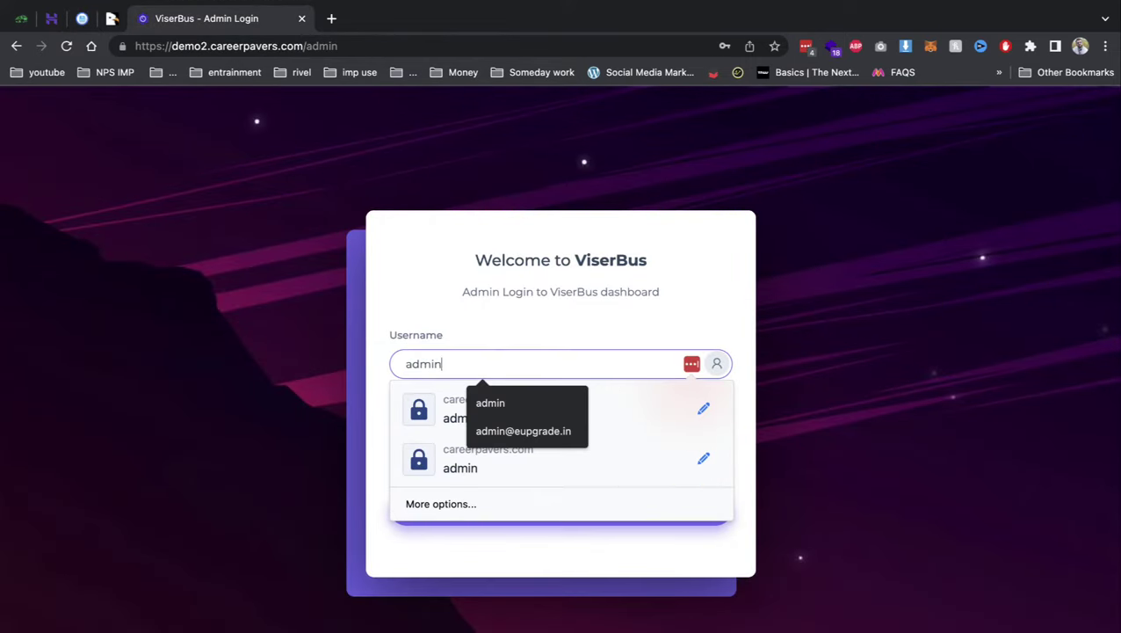
{"action": "key", "text": "Tab"}
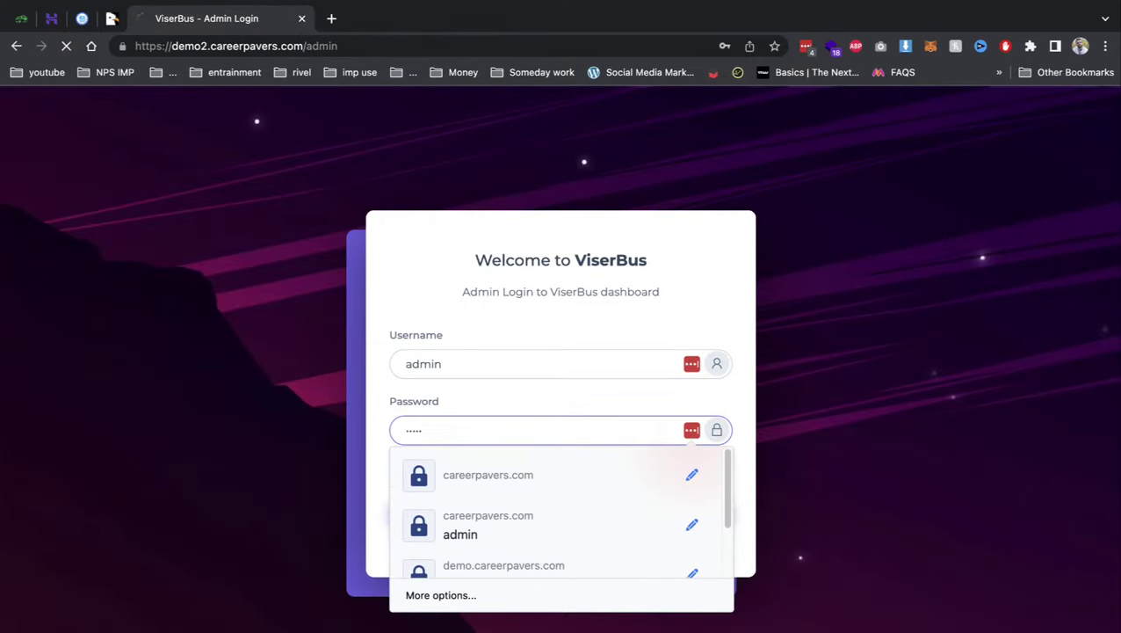
{"action": "type", "text": "admin"}
{"action": "key", "text": "Return"}
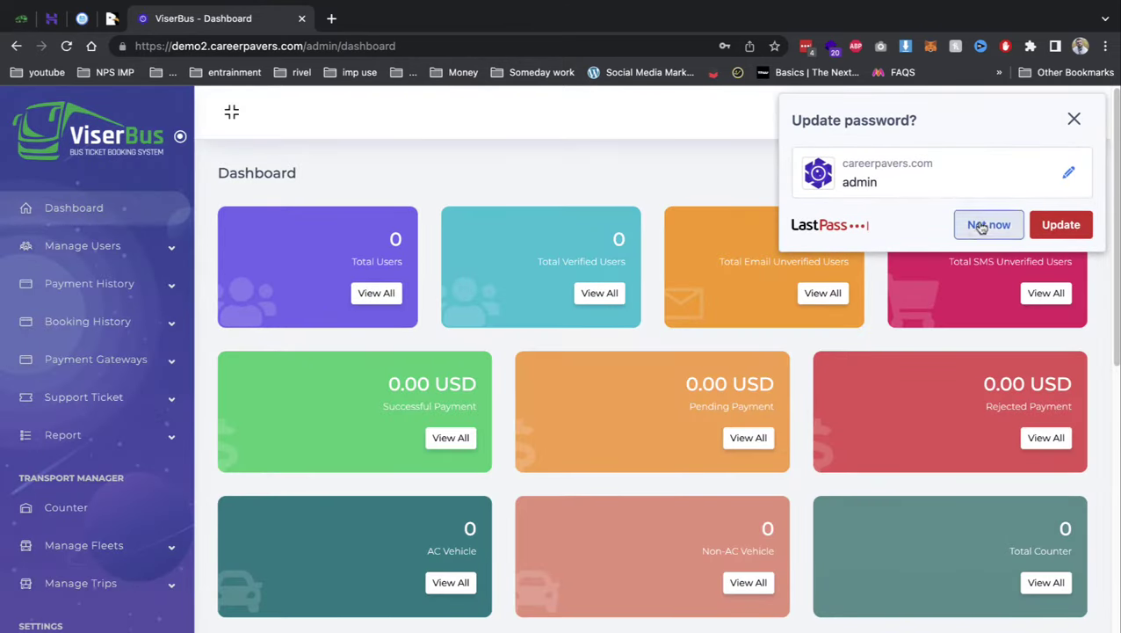
- Dismiss the password-manager prompt and look over the empty Manage Users list
{"action": "left_click", "coordinate": [104, 246]}
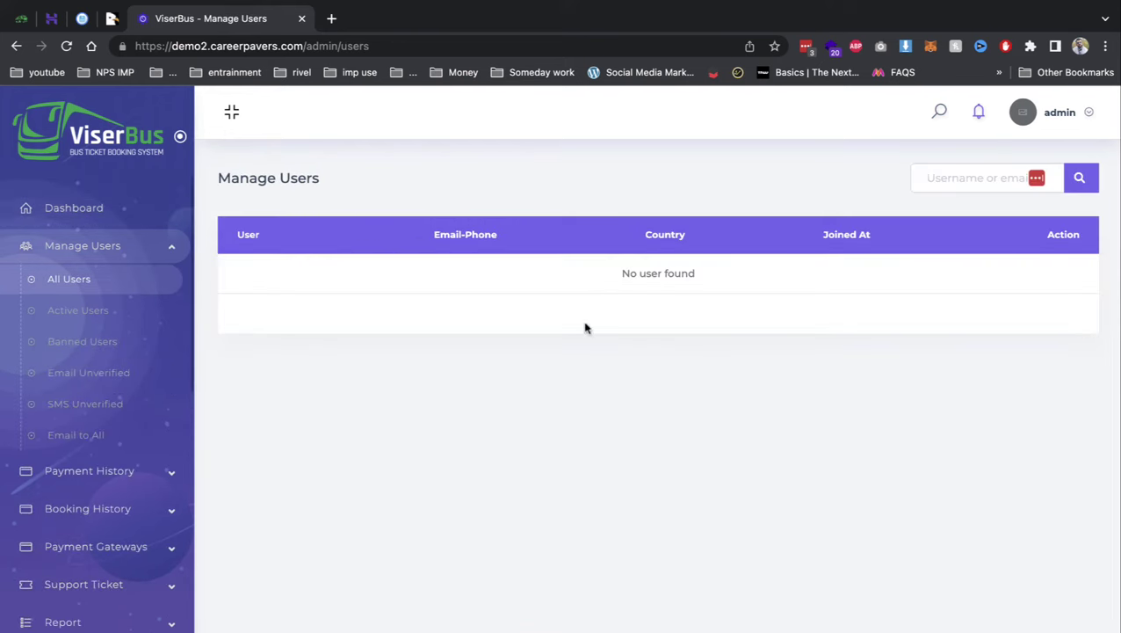
{"action": "scroll", "coordinate": [163, 368], "scroll_direction": "down", "scroll_amount": 6}
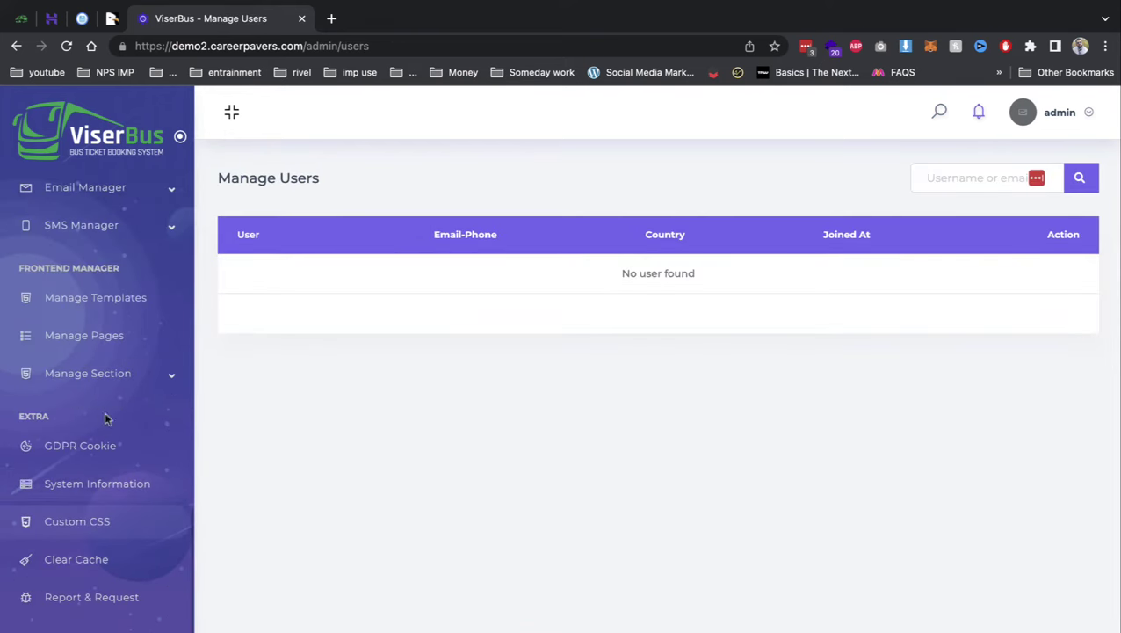
{"action": "scroll", "coordinate": [106, 384], "scroll_direction": "up", "scroll_amount": 5}
{"action": "scroll", "coordinate": [106, 436], "scroll_direction": "down", "scroll_amount": 3}
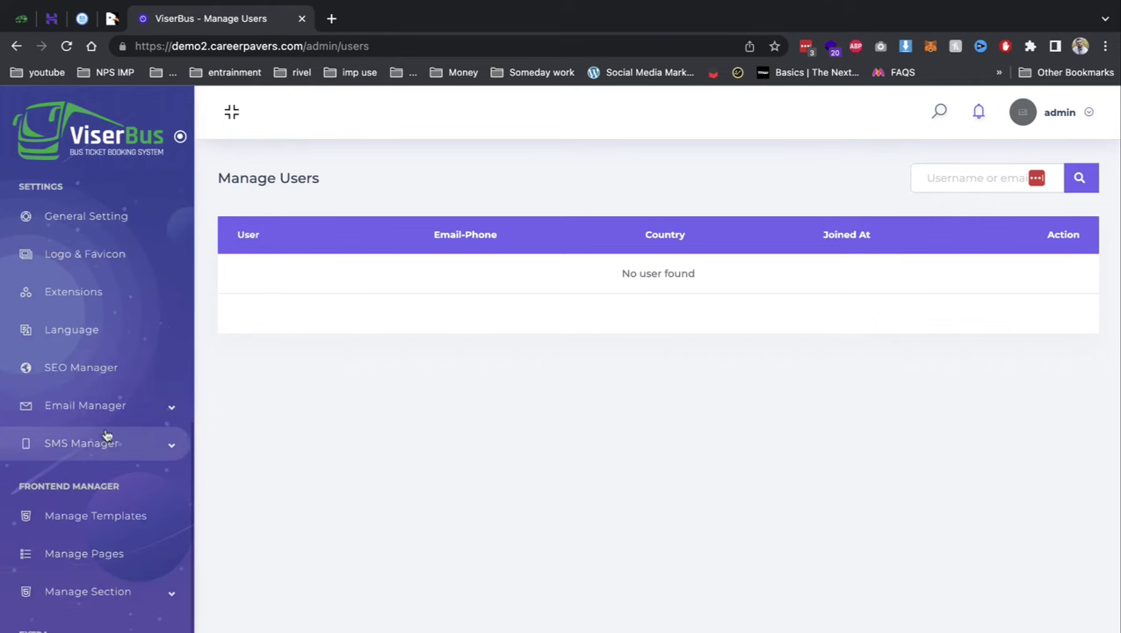
- Change the currency code to inr in General Settings
{"action": "left_click", "coordinate": [103, 231]}
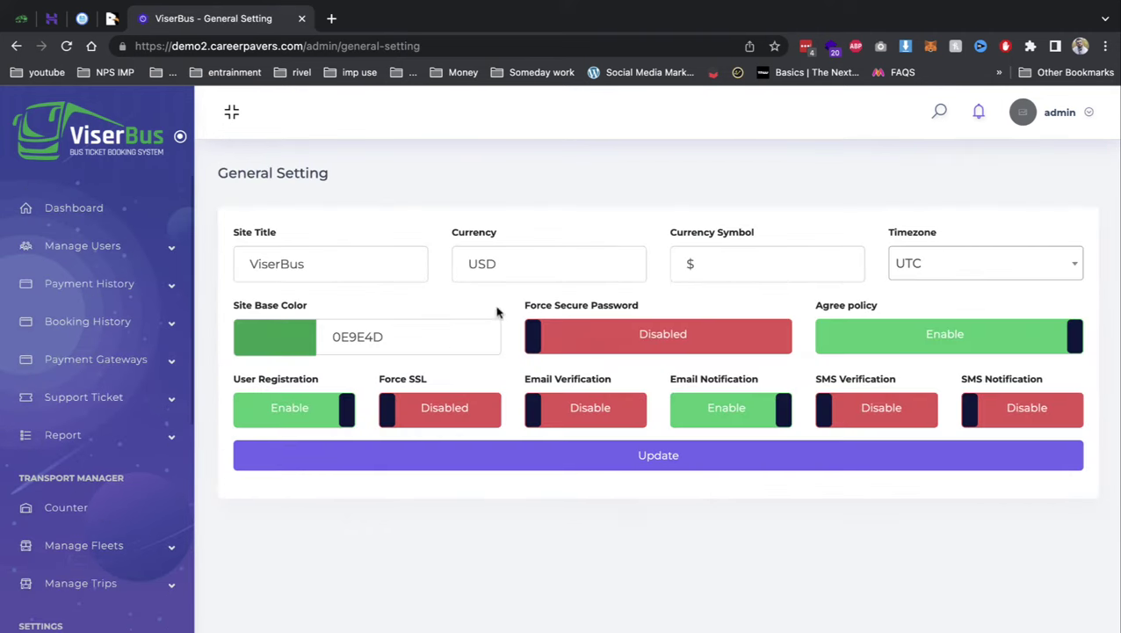
{"action": "double_click", "coordinate": [566, 265]}
{"action": "type", "text": "inr"}
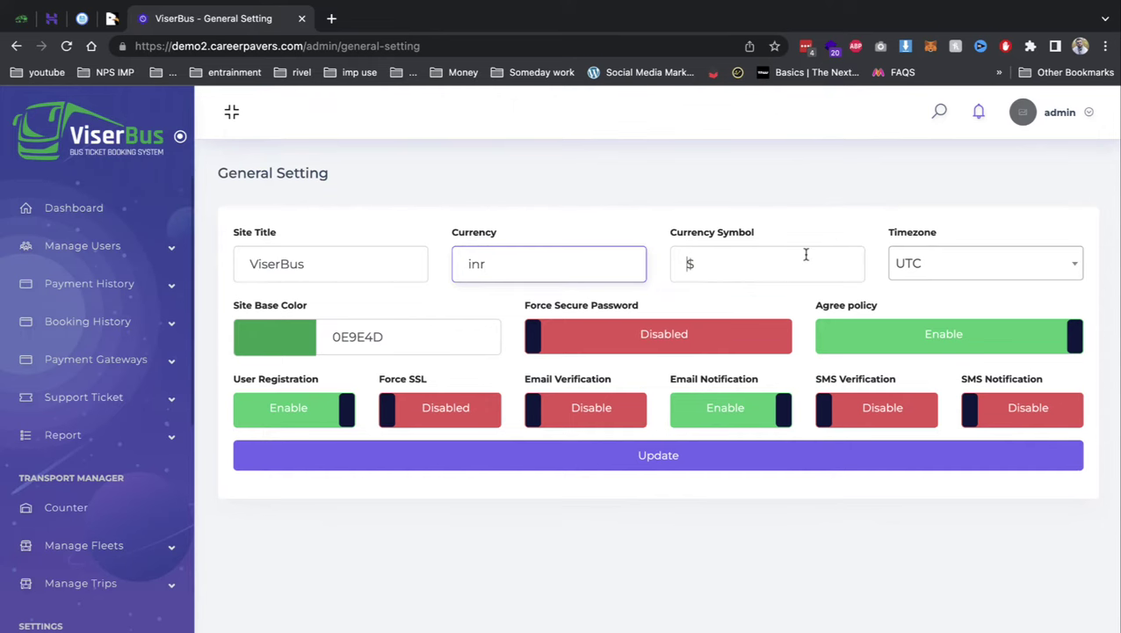
{"action": "double_click", "coordinate": [805, 254]}
{"action": "type", "text": "r"}
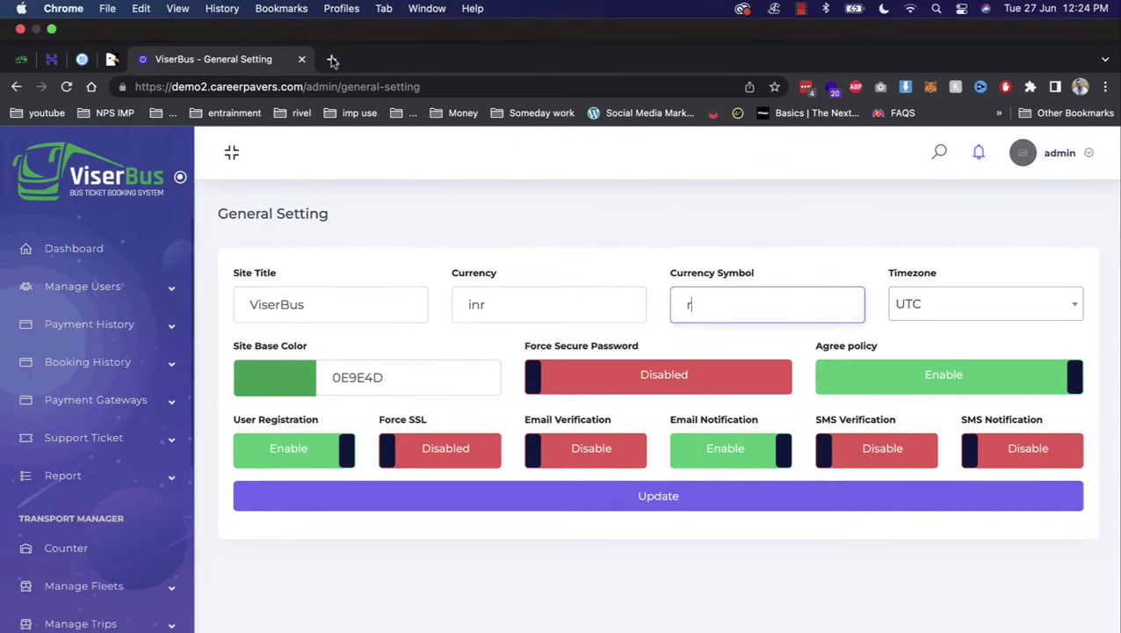
- Look up the rupee sign ₹, paste it as the currency symbol, and save
{"action": "left_click", "coordinate": [331, 19]}
{"action": "type", "text": "ru"}
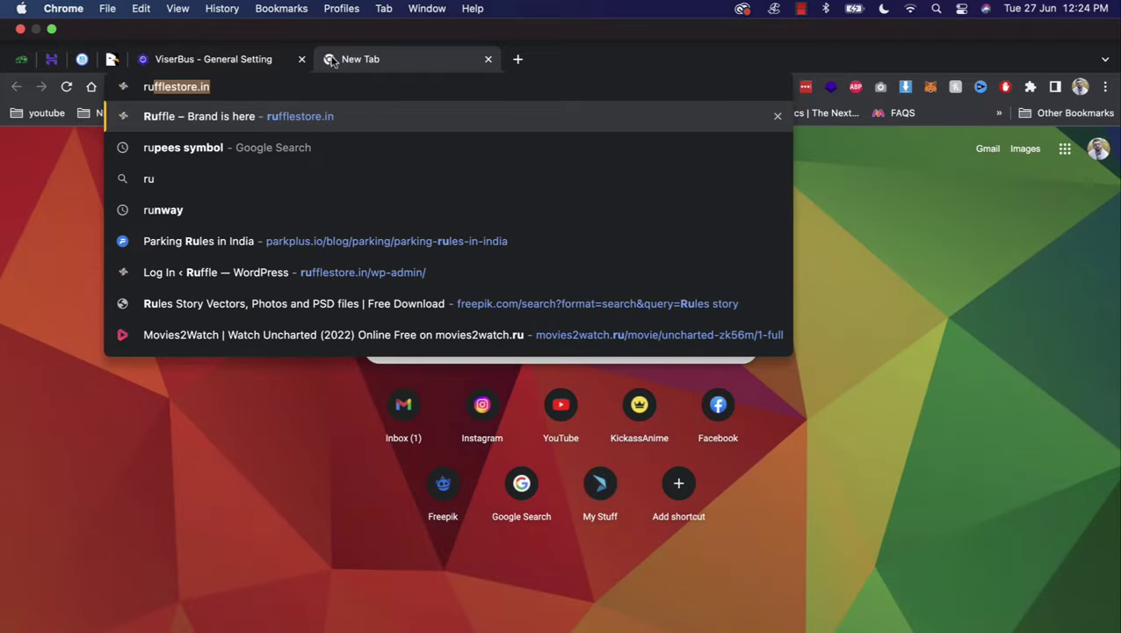
{"action": "key", "text": "Down"}
{"action": "key", "text": "Return"}
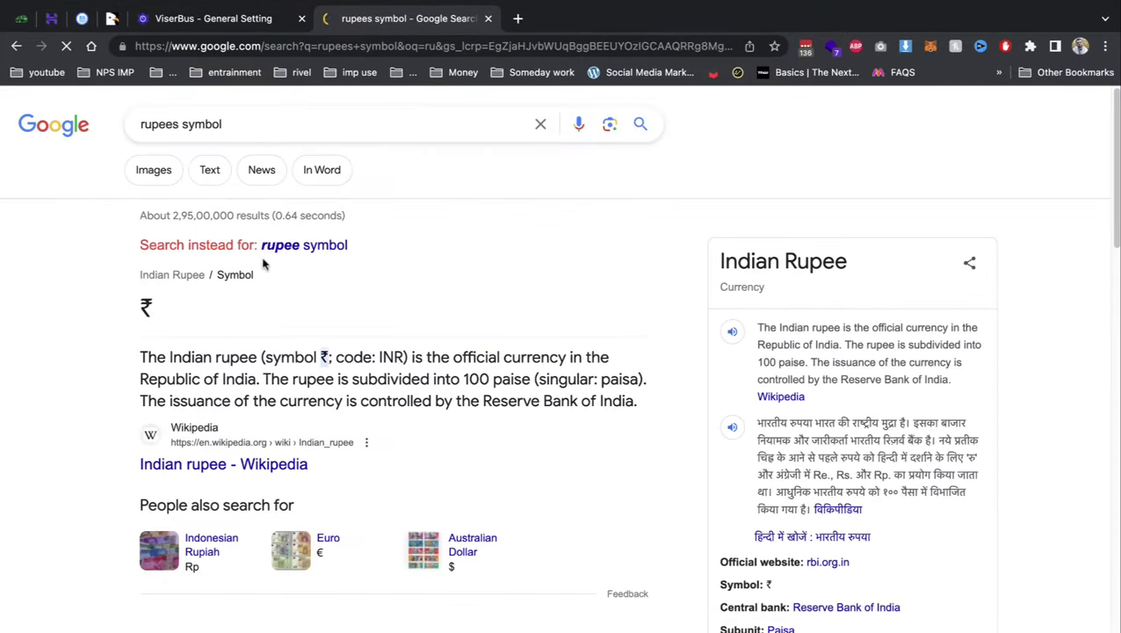
{"action": "double_click", "coordinate": [144, 306]}
{"action": "key", "text": "super+c"}
{"action": "left_click", "coordinate": [254, 19]}
{"action": "key", "text": "super+v"}
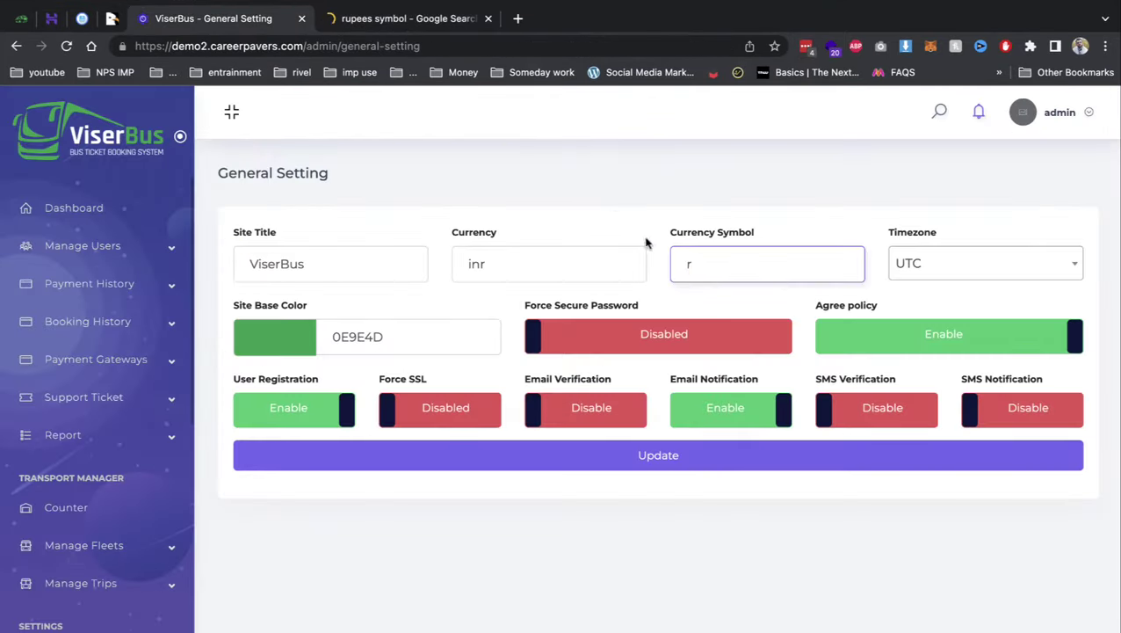
{"action": "left_click", "coordinate": [666, 456]}
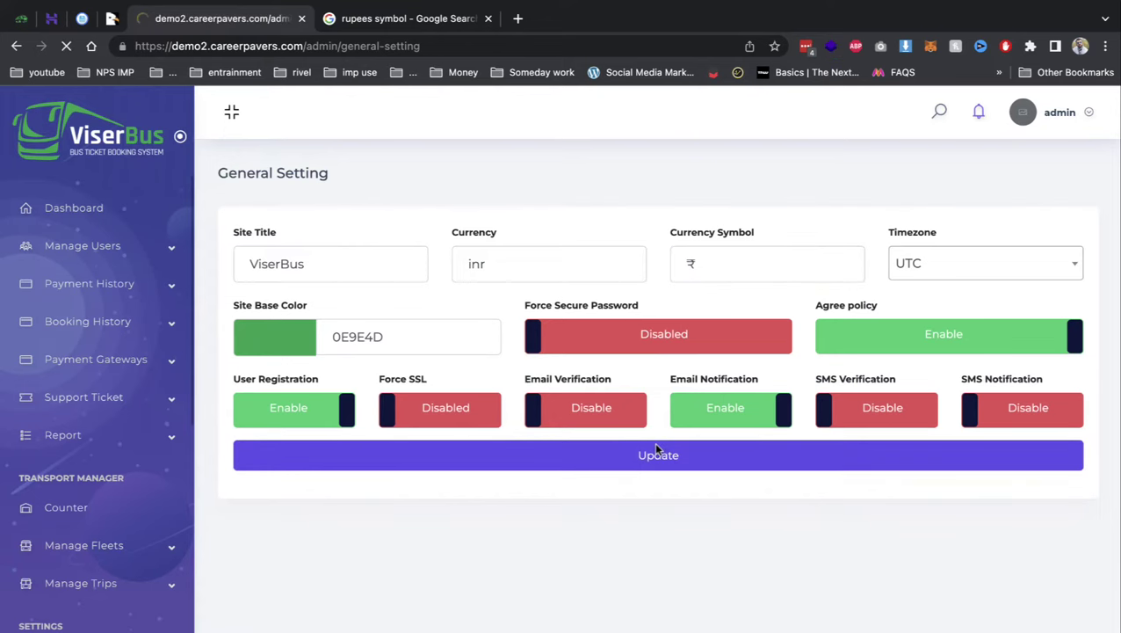
- Disable user registration and email notifications, save, and go to Logo & Favicon
{"action": "left_click", "coordinate": [327, 426]}
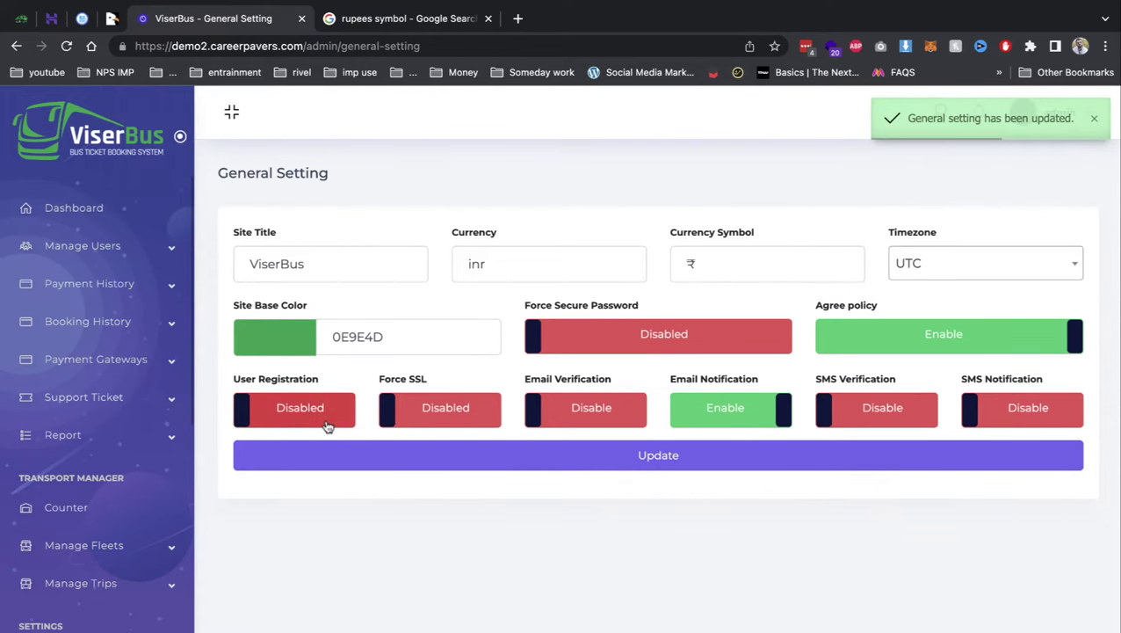
{"action": "left_click", "coordinate": [718, 424]}
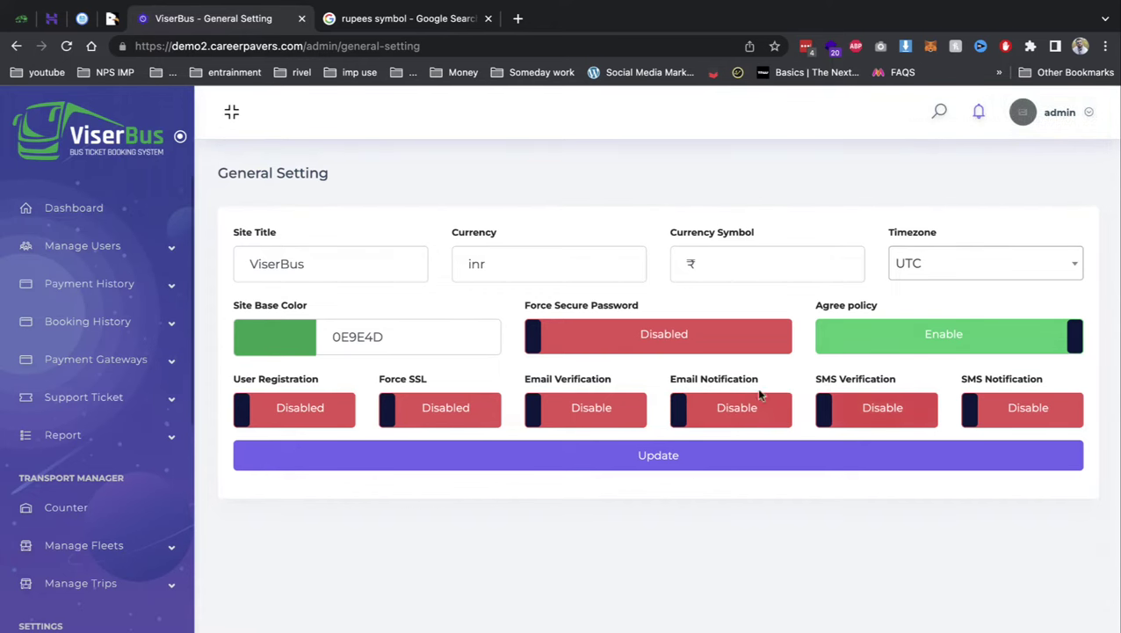
{"action": "left_click", "coordinate": [650, 455]}
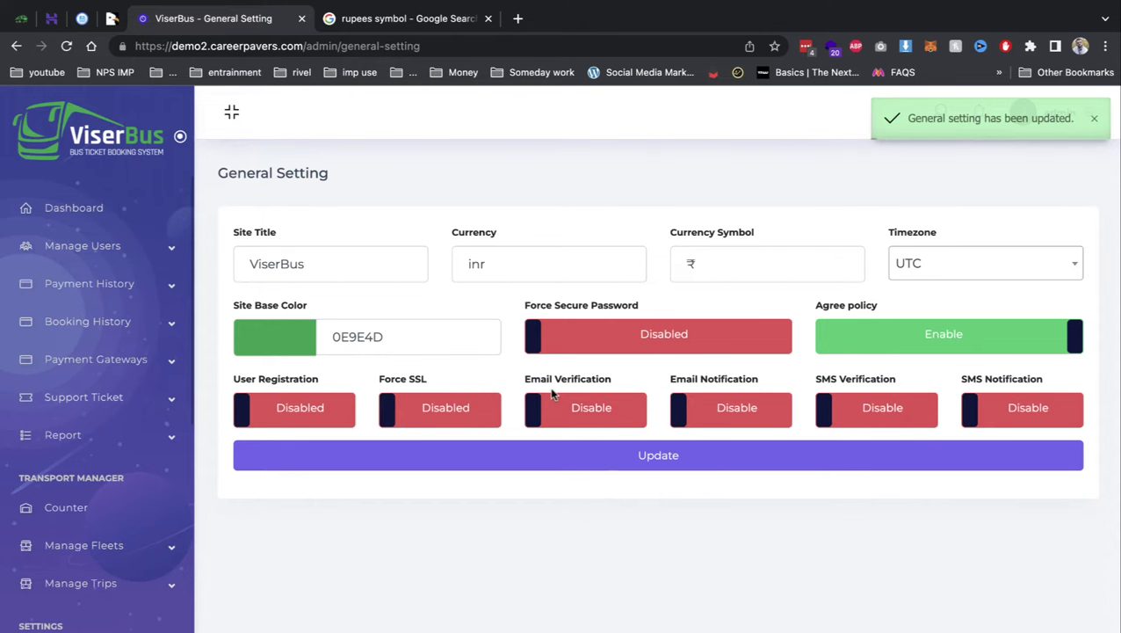
{"action": "left_click", "coordinate": [109, 601]}
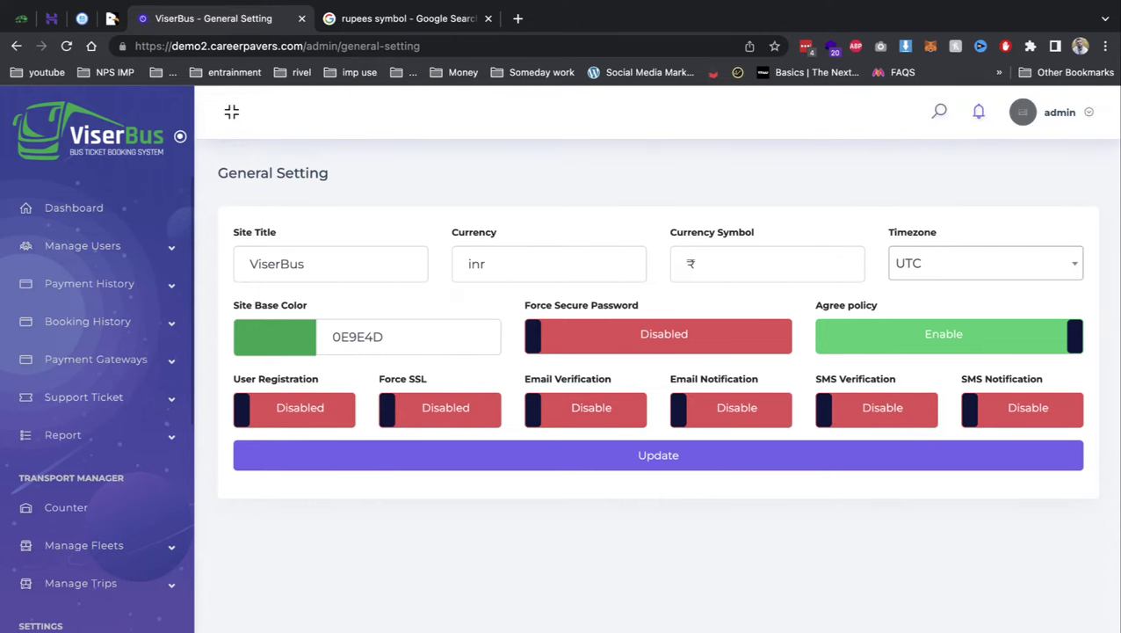
{"action": "scroll", "coordinate": [408, 416], "scroll_direction": "down", "scroll_amount": 2}
- Open the Extensions list and view Tawk.to's settings without changing them
{"action": "scroll", "coordinate": [145, 431], "scroll_direction": "down", "scroll_amount": 5}
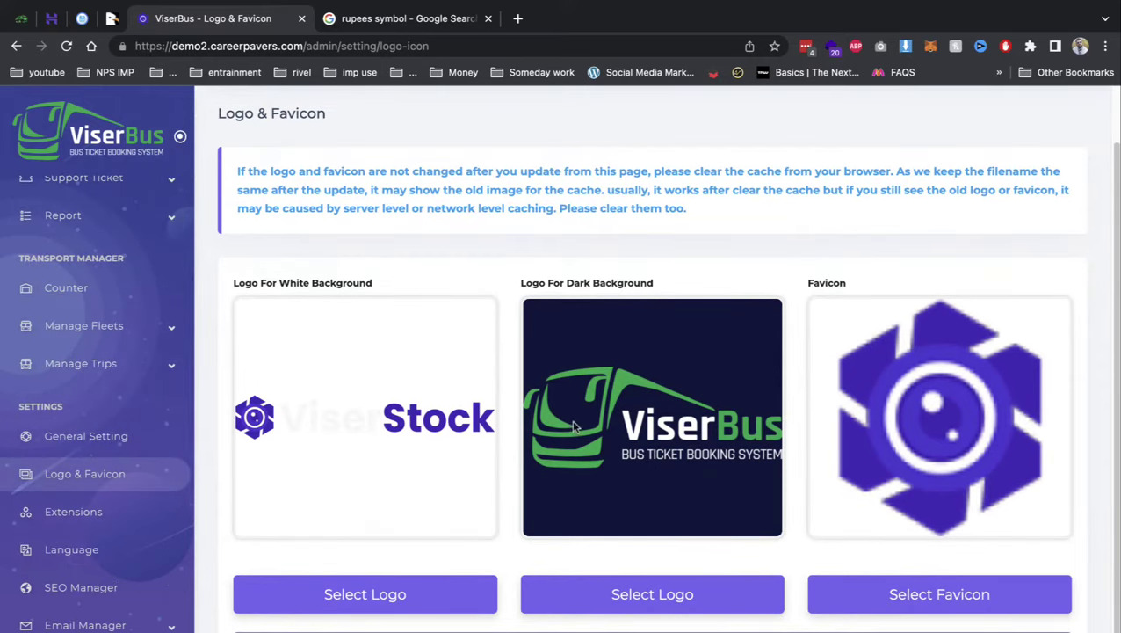
{"action": "left_click", "coordinate": [158, 514]}
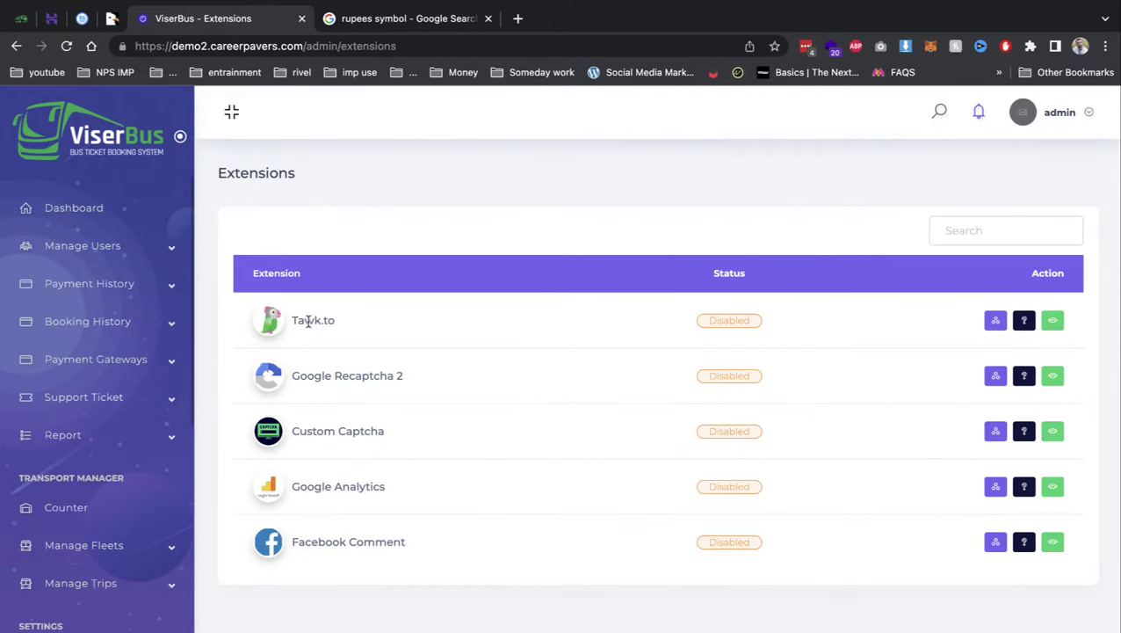
{"action": "left_click", "coordinate": [996, 320]}
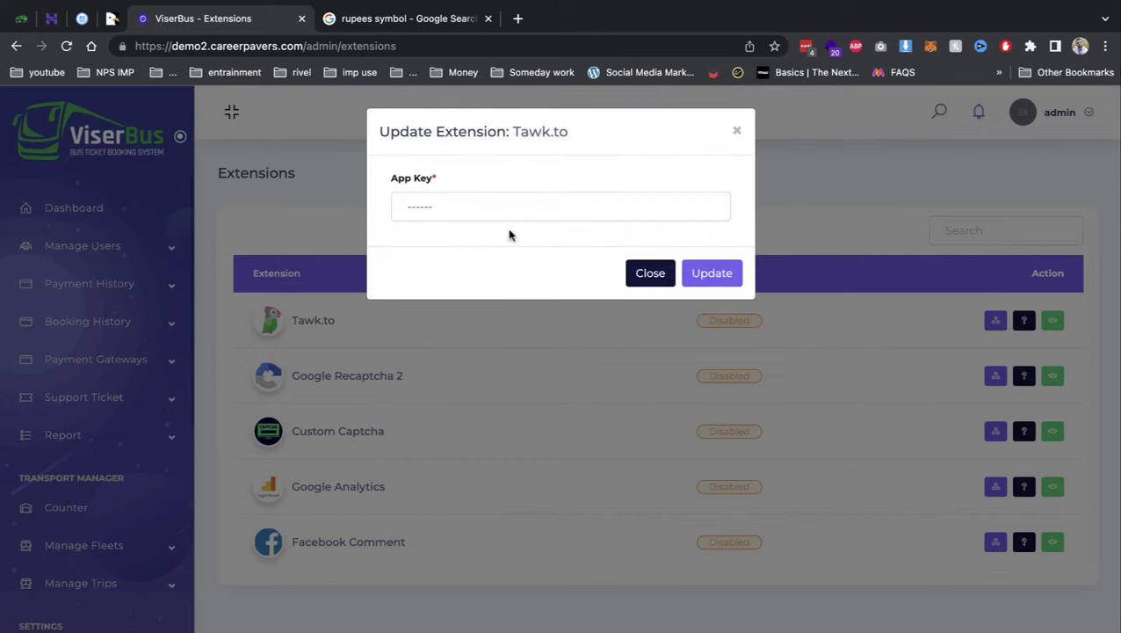
{"action": "left_click", "coordinate": [649, 273]}
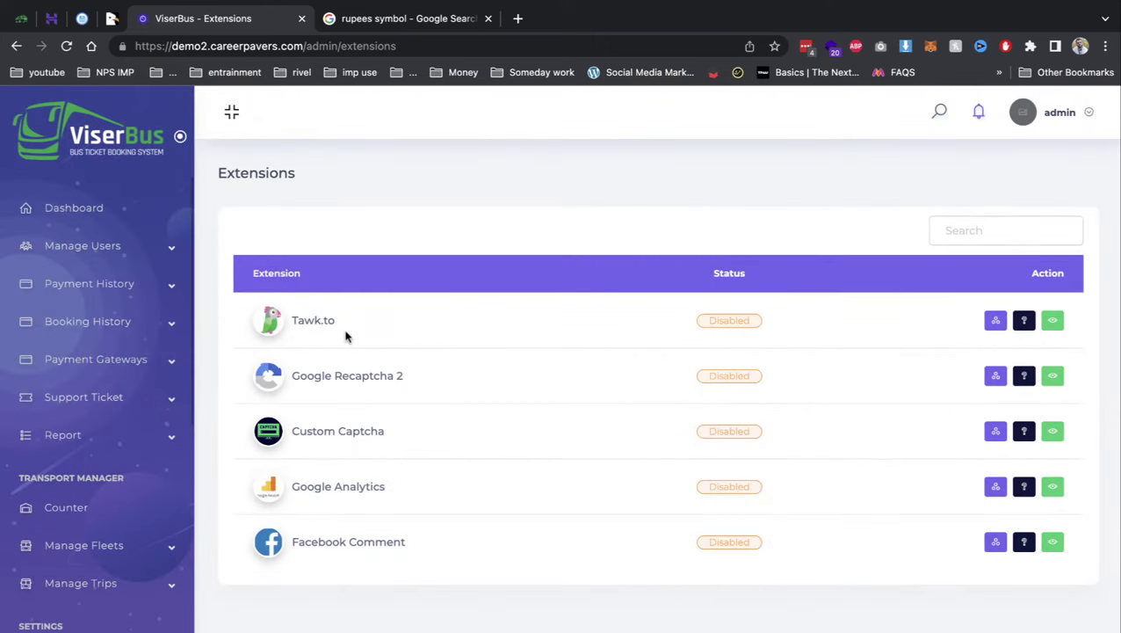
- Open the SMS Manager Global Setting page showing the 'hi {{name}}, {{message}}' template
{"action": "scroll", "coordinate": [138, 358], "scroll_direction": "down", "scroll_amount": 3}
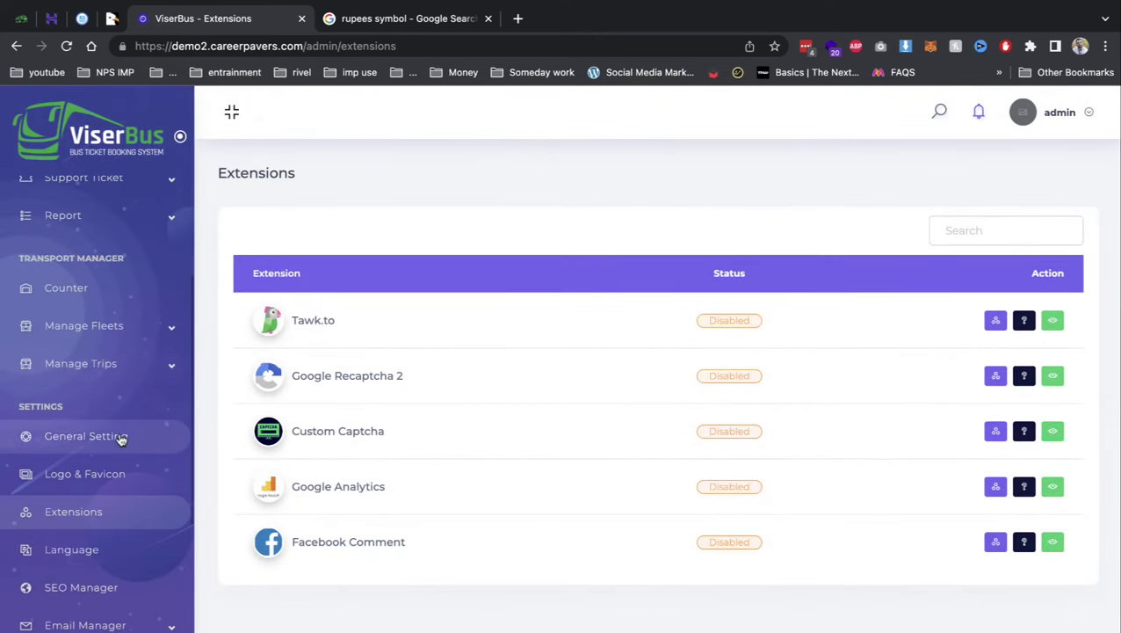
{"action": "scroll", "coordinate": [121, 440], "scroll_direction": "down", "scroll_amount": 3}
{"action": "left_click", "coordinate": [106, 459]}
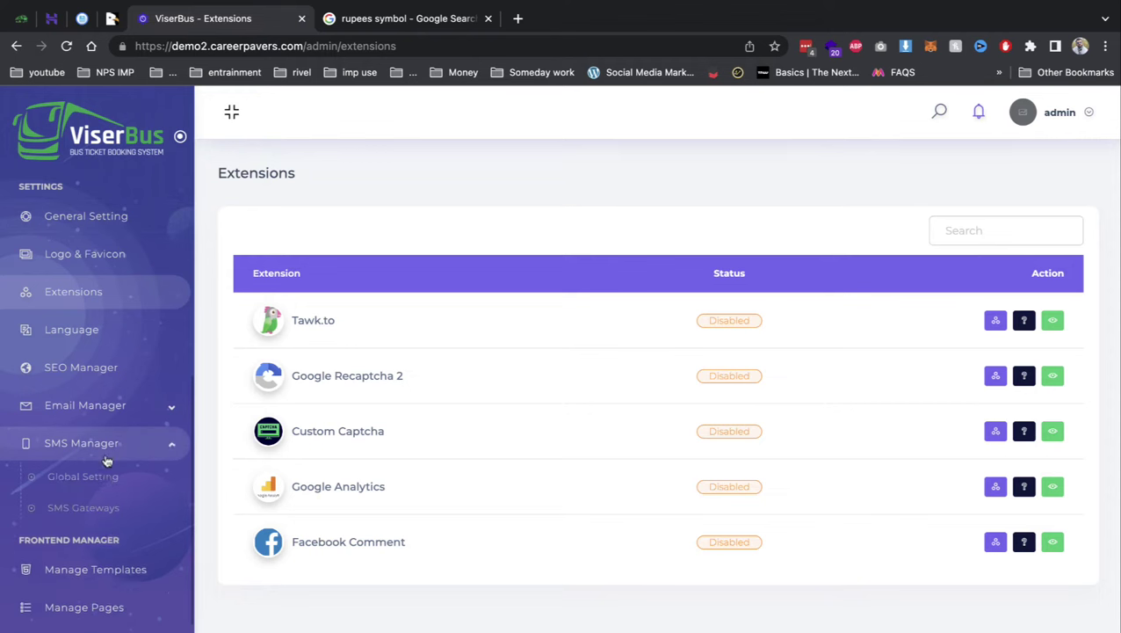
{"action": "left_click", "coordinate": [106, 477]}
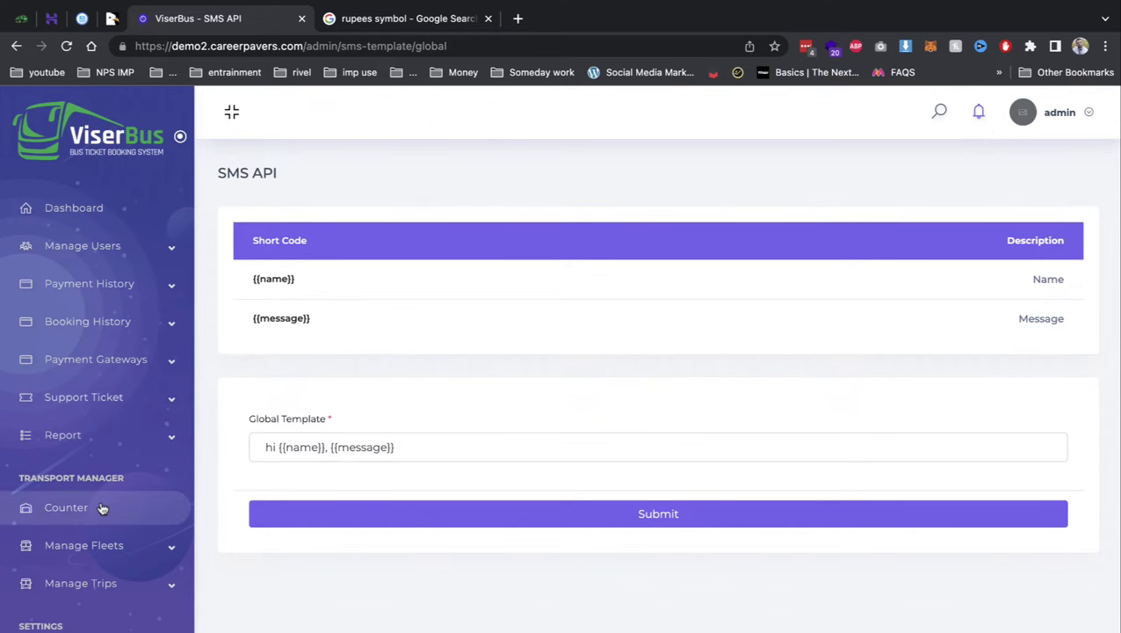
- Add counter Gwlaior with city gwalior, a location and a mobile number
{"action": "left_click", "coordinate": [102, 509]}
{"action": "left_click", "coordinate": [1056, 179]}
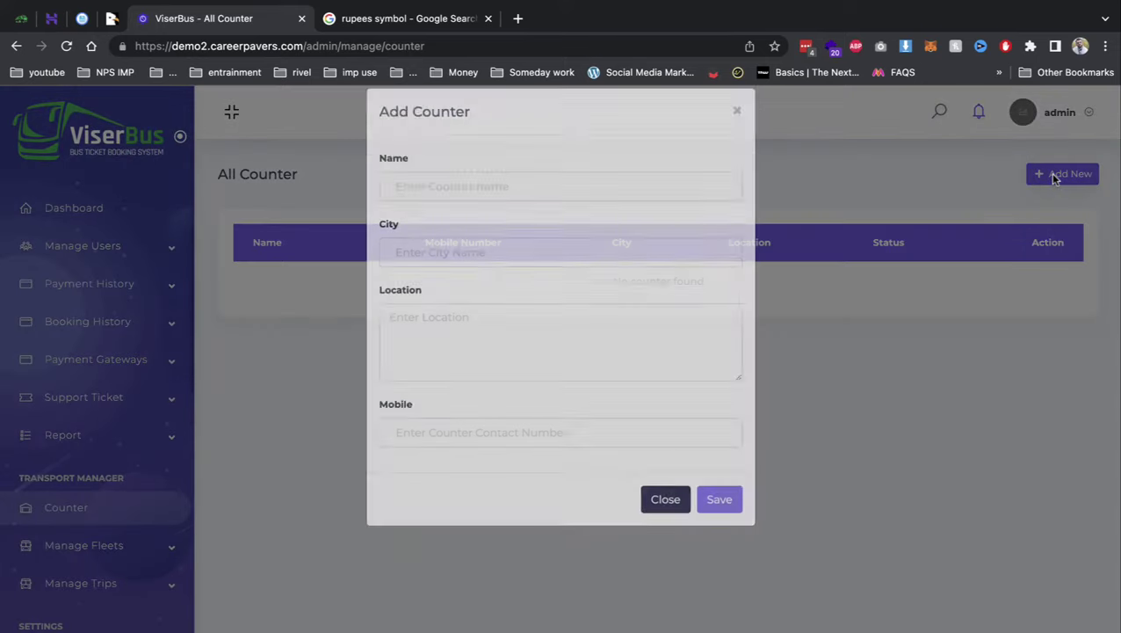
{"action": "left_click", "coordinate": [557, 201]}
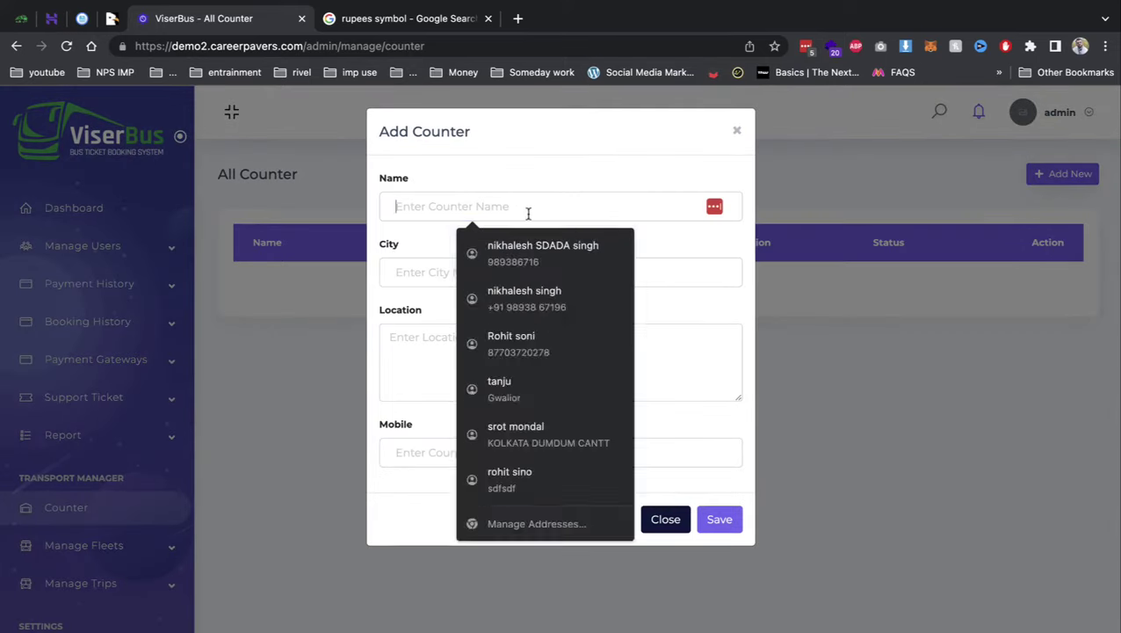
{"action": "type", "text": "gwlaior"}
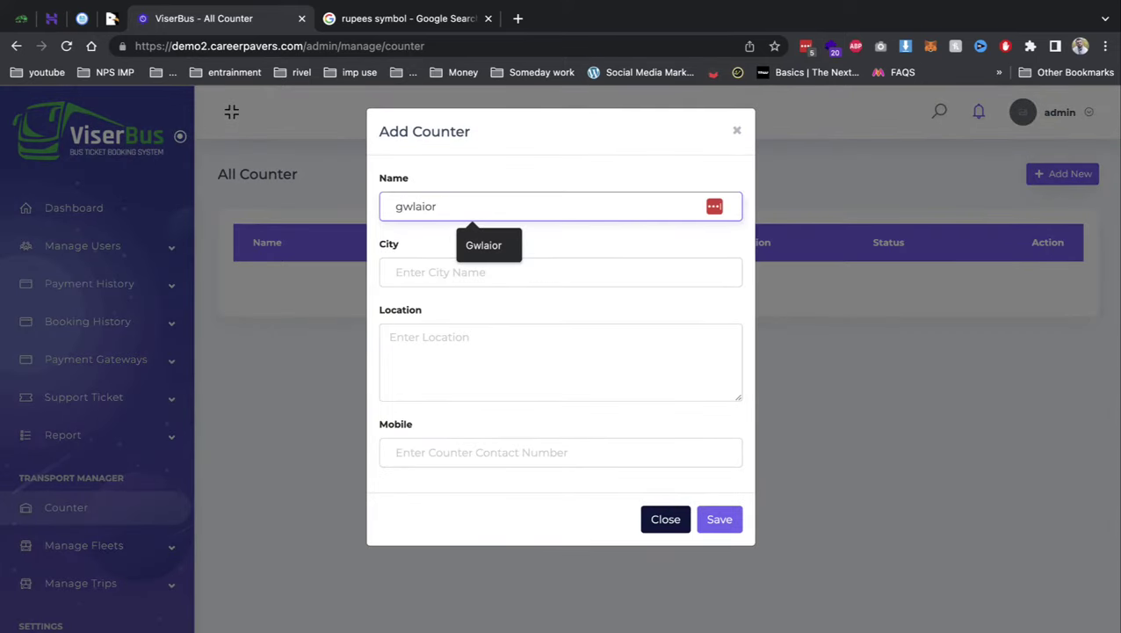
{"action": "key", "text": "Down"}
{"action": "key", "text": "Return"}
{"action": "key", "text": "Tab"}
{"action": "type", "text": "g"}
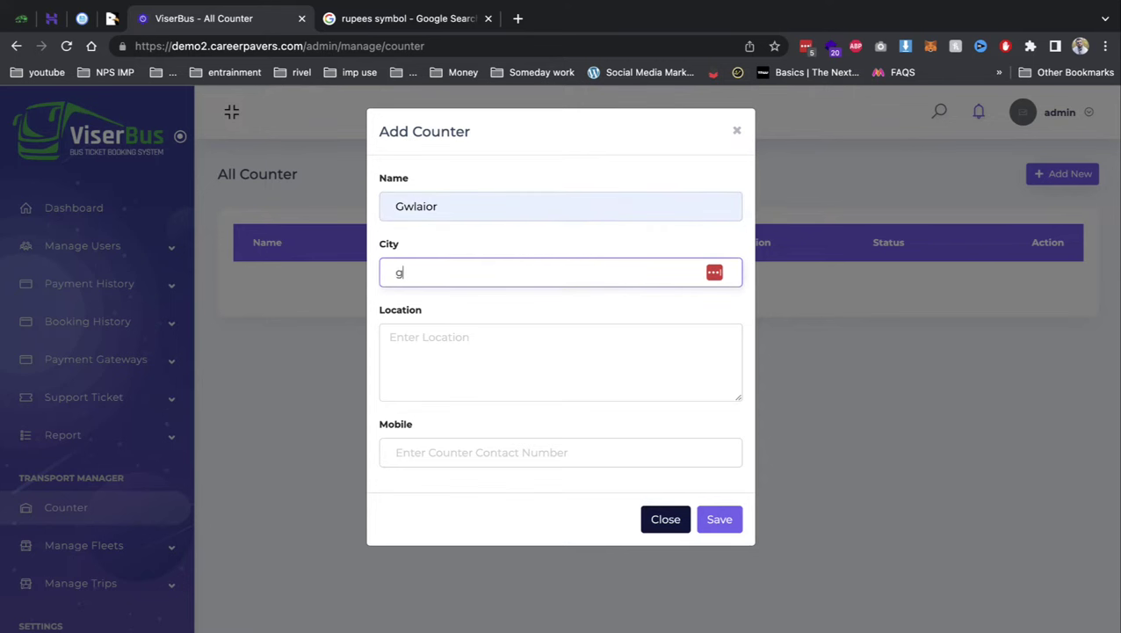
{"action": "type", "text": "walior"}
{"action": "key", "text": "Tab"}
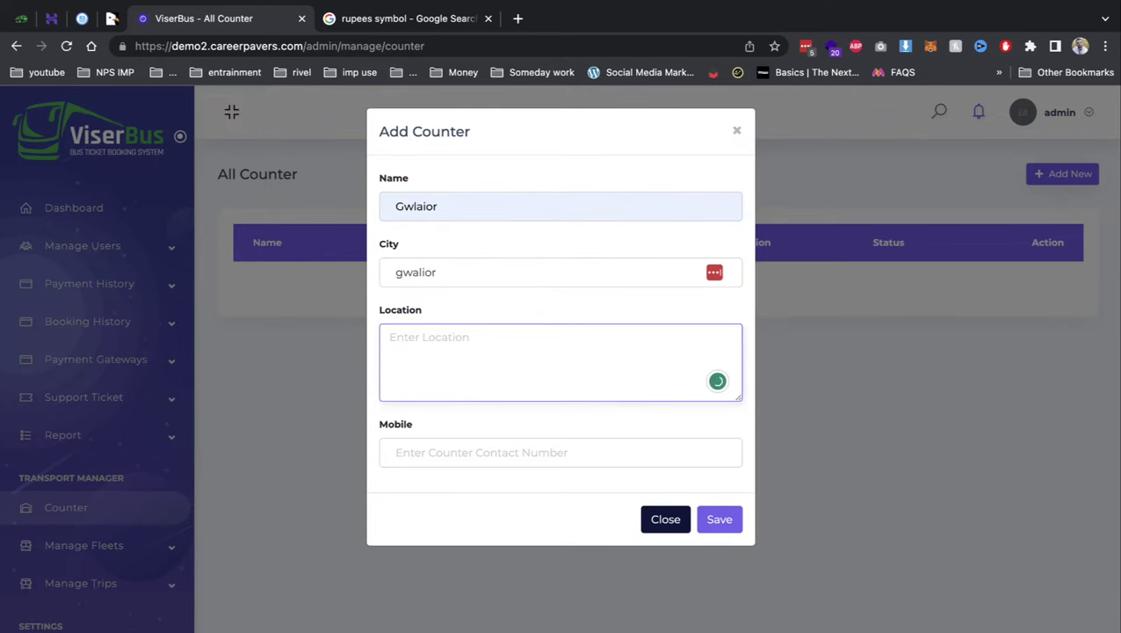
{"action": "type", "text": "ddd gwalior"}
{"action": "key", "text": "Tab"}
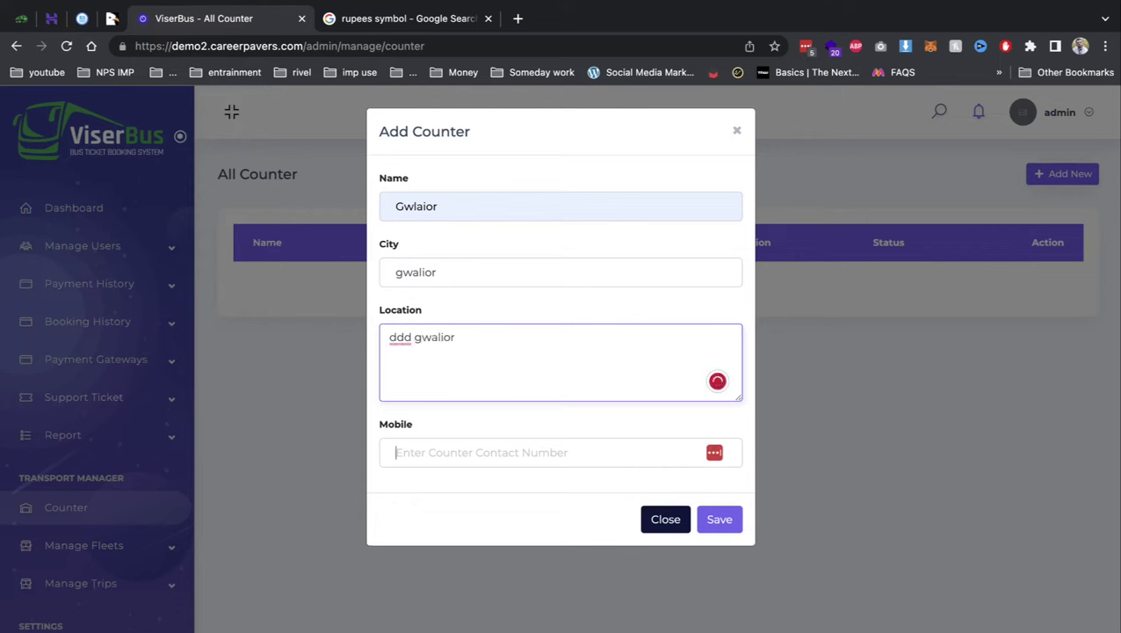
{"action": "type", "text": "231312312"}
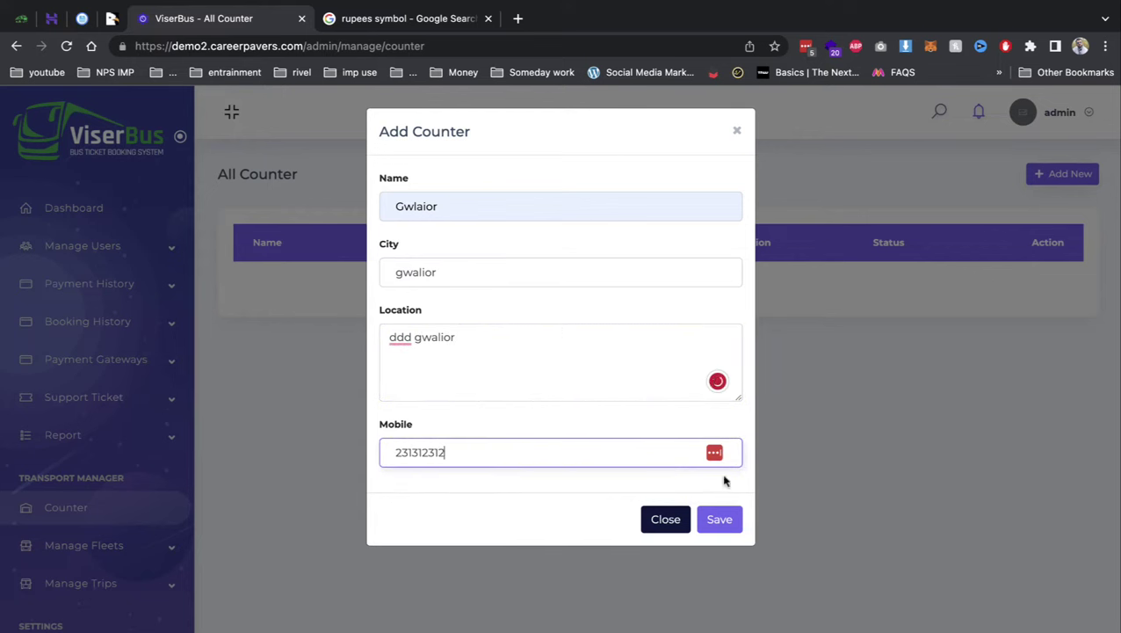
{"action": "type", "text": "3"}
{"action": "left_click", "coordinate": [721, 524]}
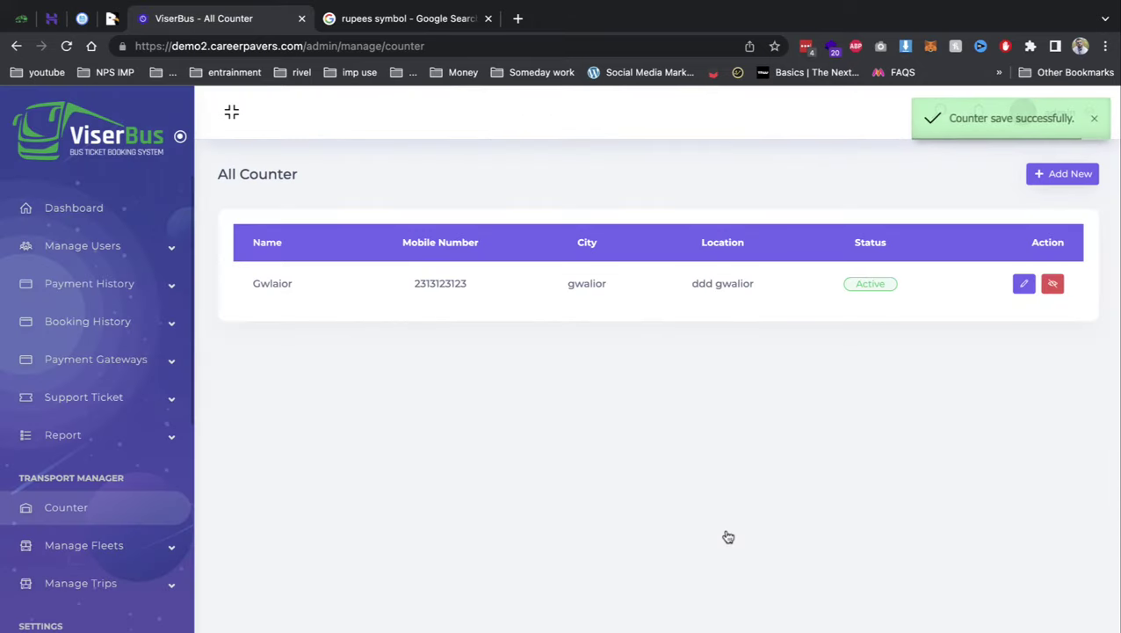
- Add counter delhi with city delhi, a location and mobile number, then open Seat Layouts
{"action": "left_click", "coordinate": [1038, 178]}
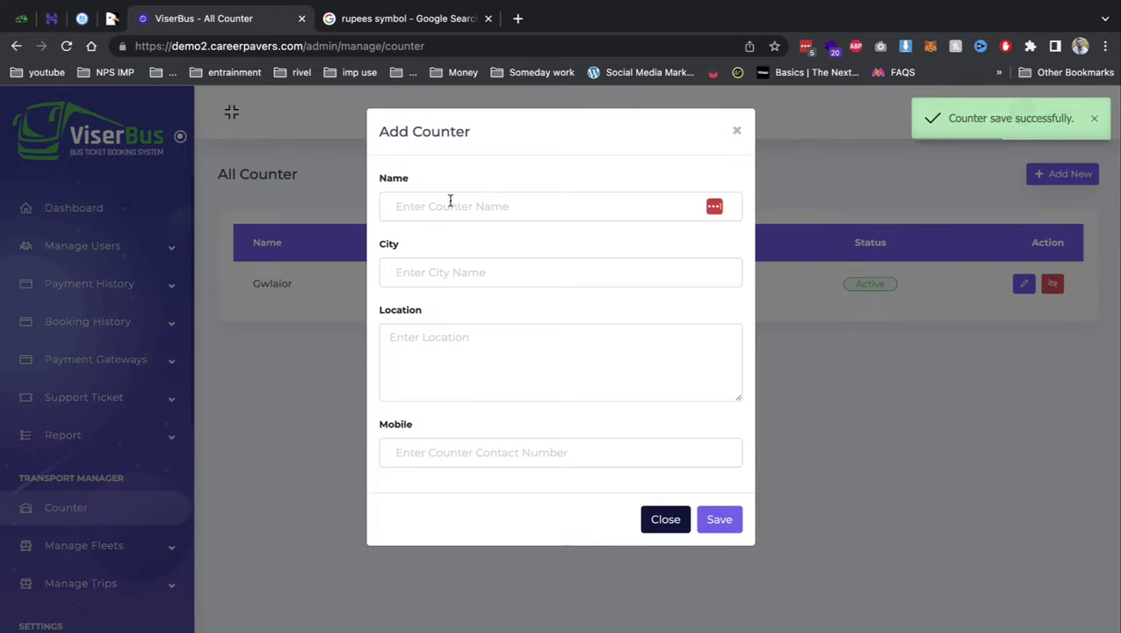
{"action": "left_click", "coordinate": [450, 202]}
{"action": "type", "text": "delh"}
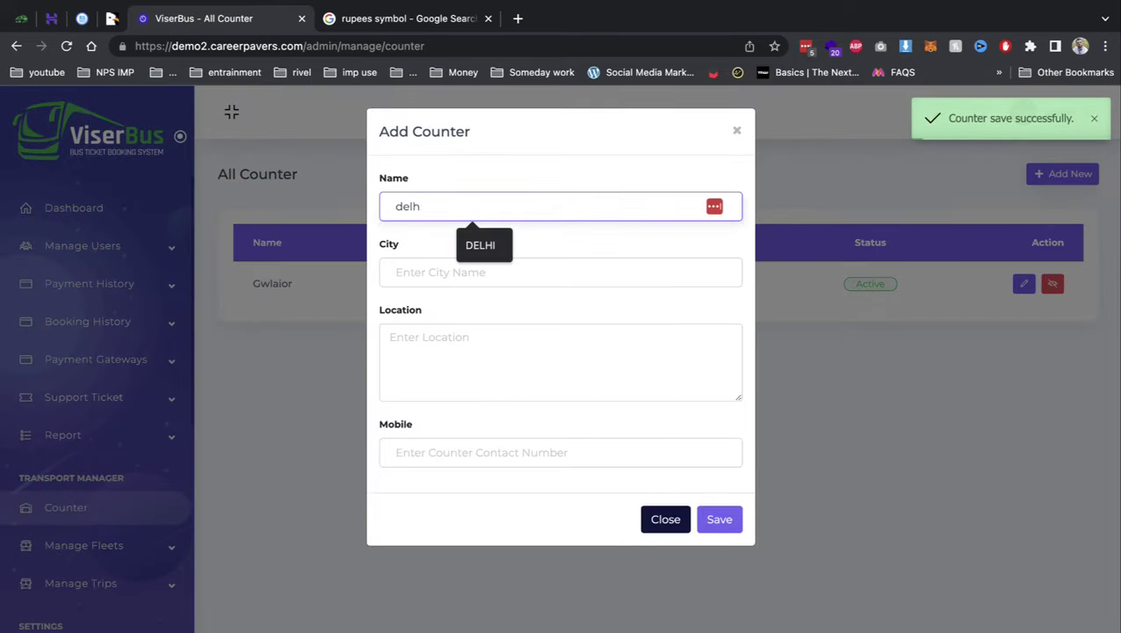
{"action": "type", "text": "i"}
{"action": "key", "text": "Tab"}
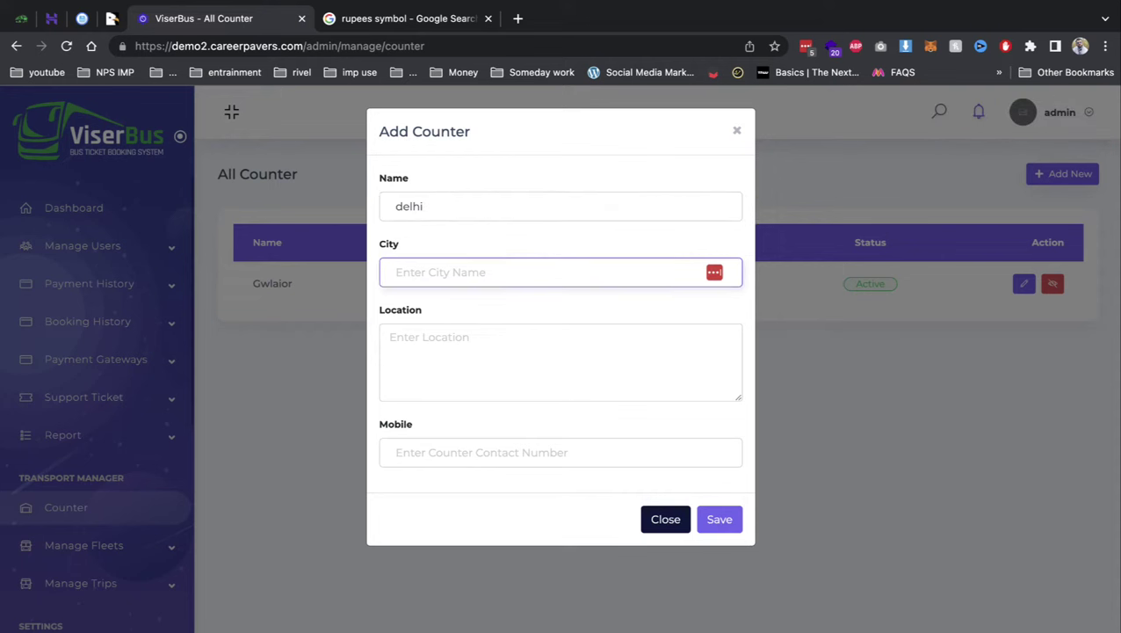
{"action": "type", "text": "delhi"}
{"action": "key", "text": "Tab"}
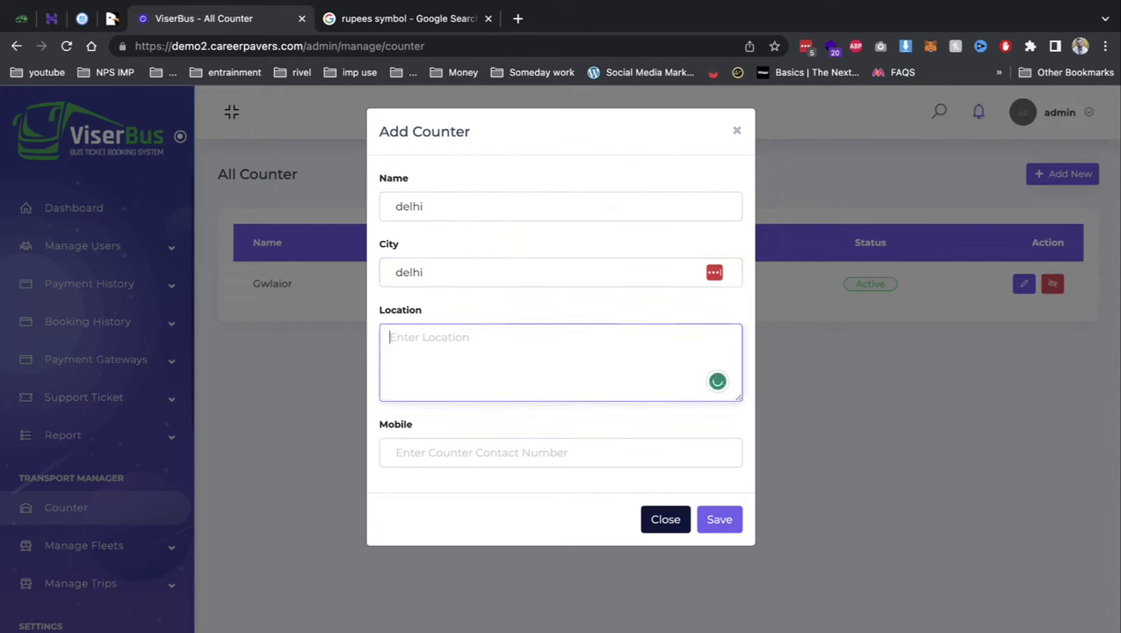
{"action": "type", "text": "ddd delhi"}
{"action": "key", "text": "Tab"}
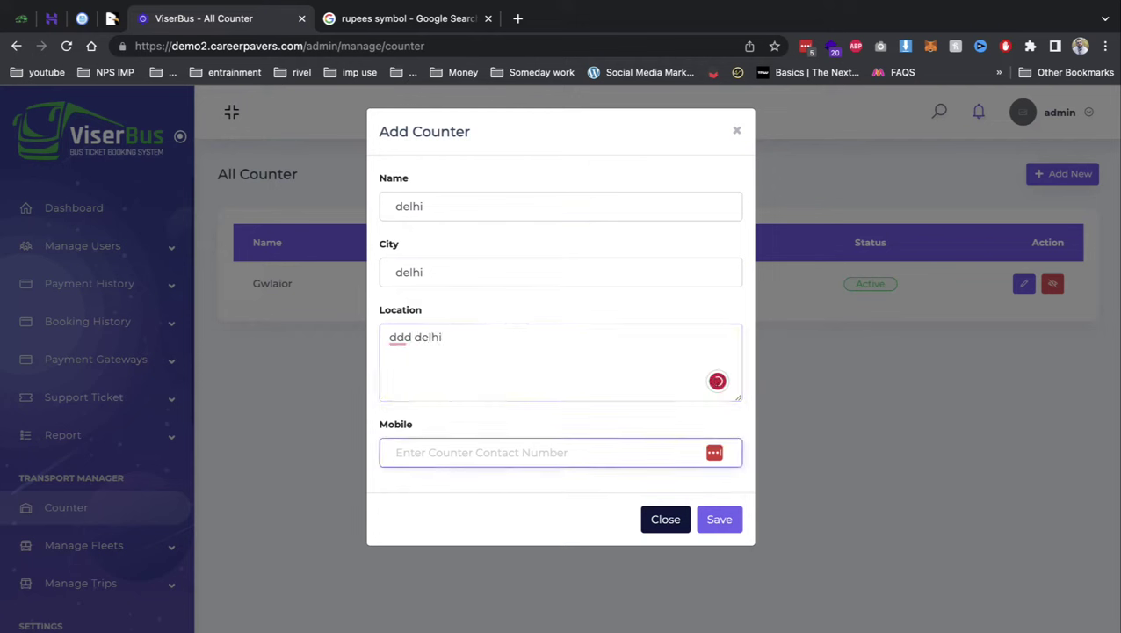
{"action": "type", "text": "234234"}
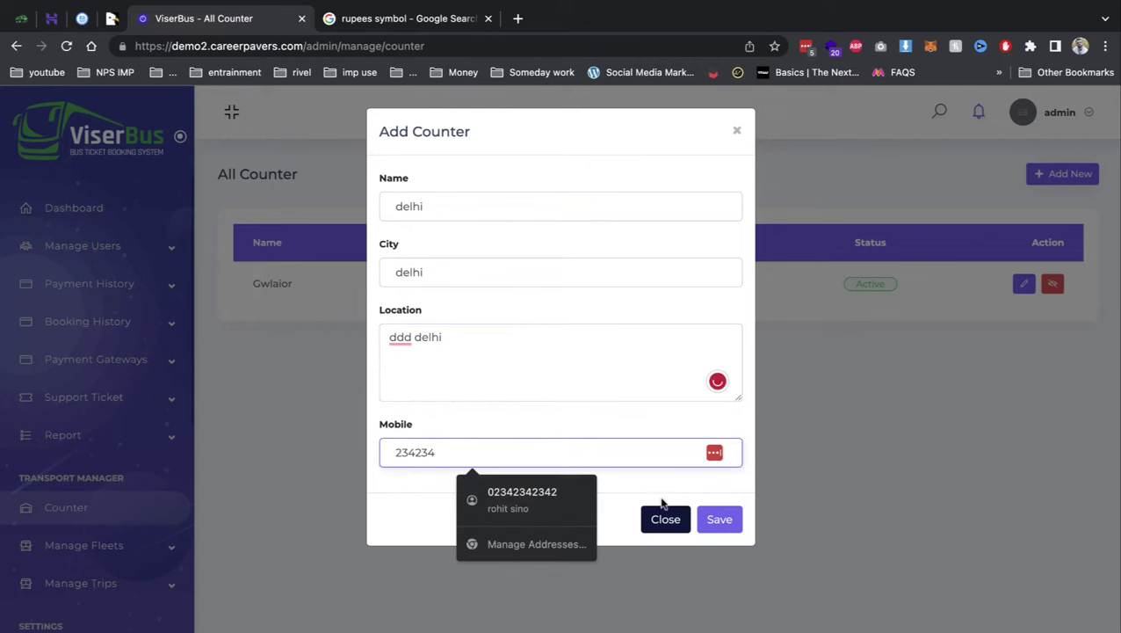
{"action": "left_click", "coordinate": [719, 519]}
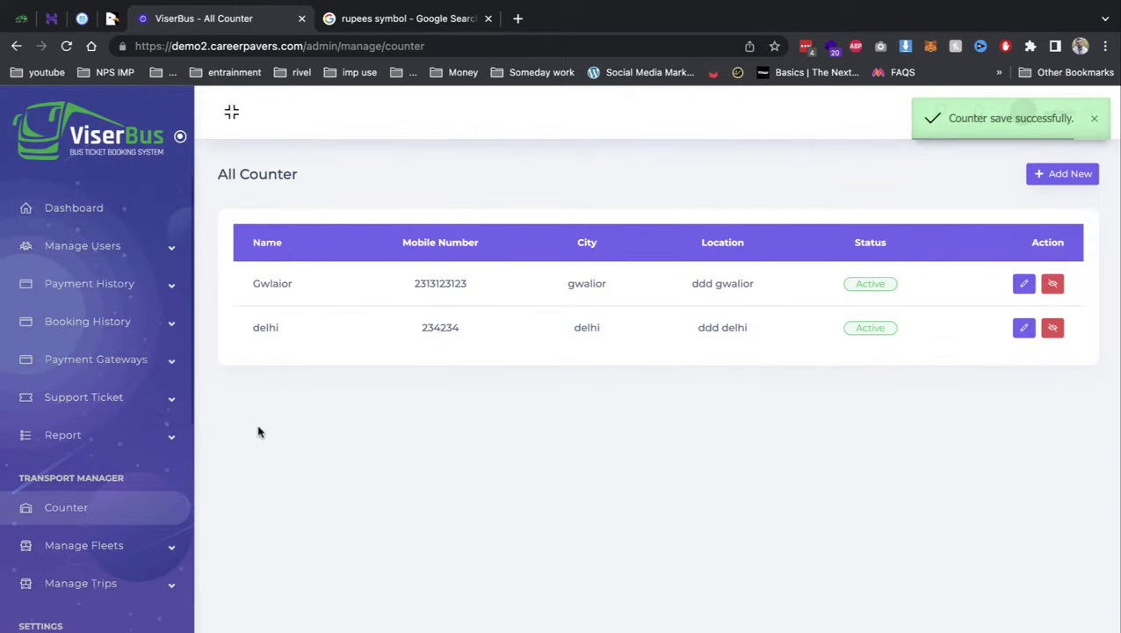
{"action": "left_click", "coordinate": [95, 543]}
{"action": "left_click", "coordinate": [86, 579]}
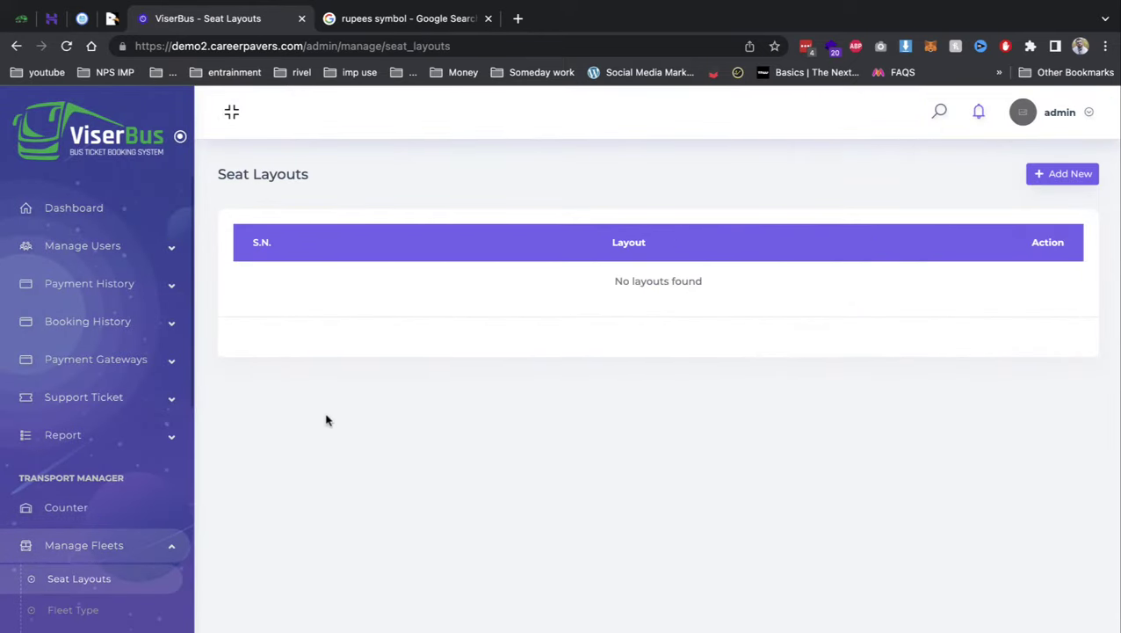
- Add and save a seat layout entered as 2 x 2, then open Fleet Type
{"action": "left_click", "coordinate": [1081, 174]}
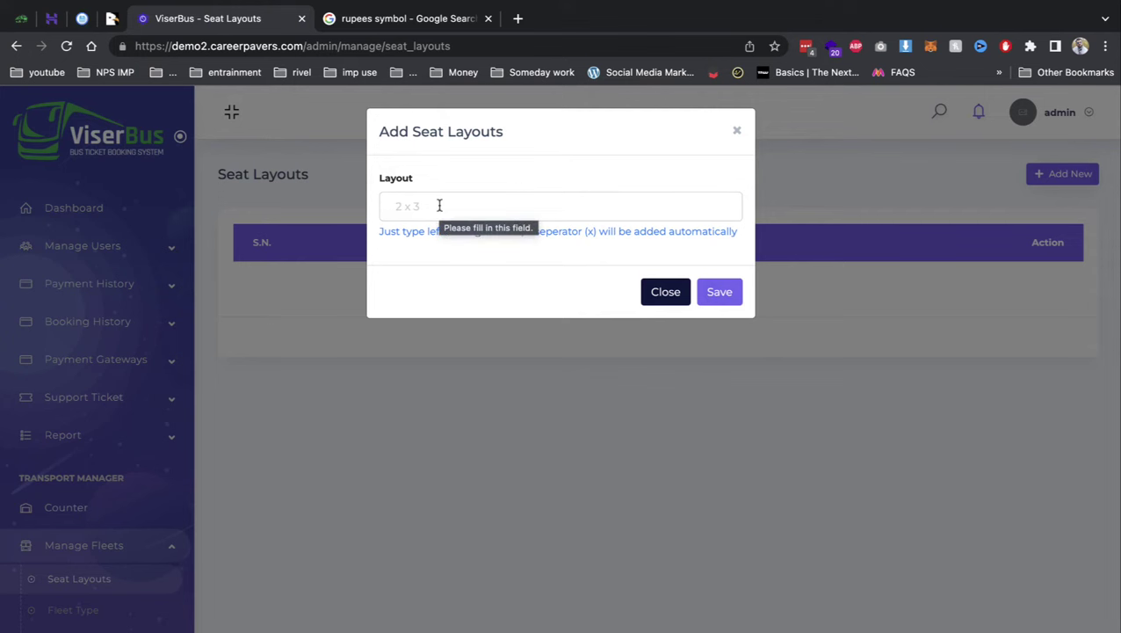
{"action": "left_click", "coordinate": [439, 206]}
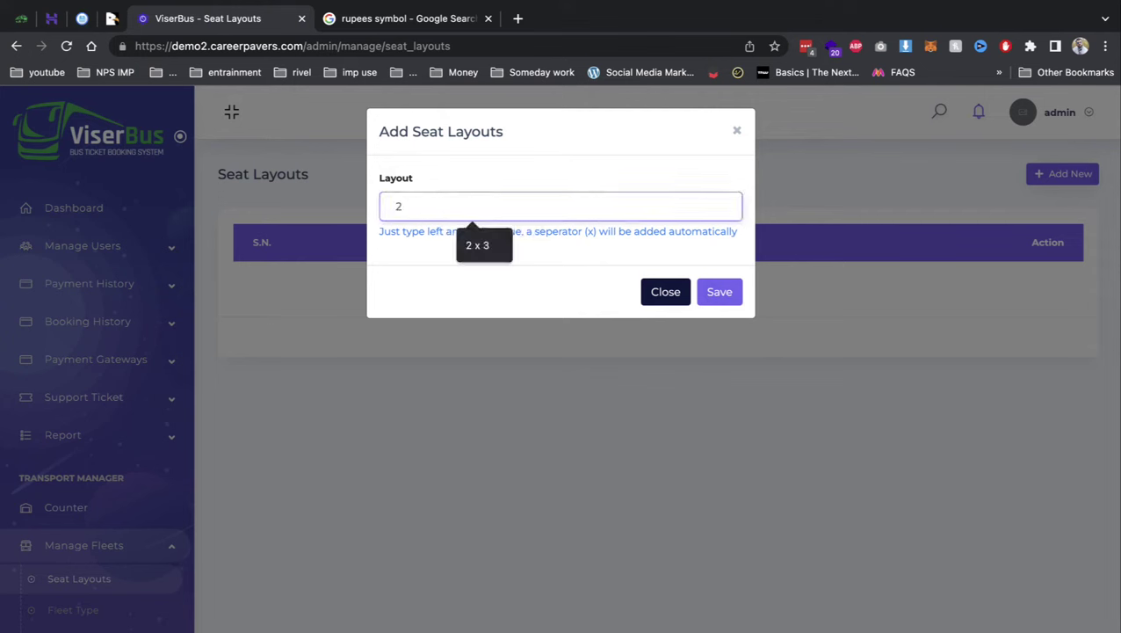
{"action": "type", "text": "2 x "}
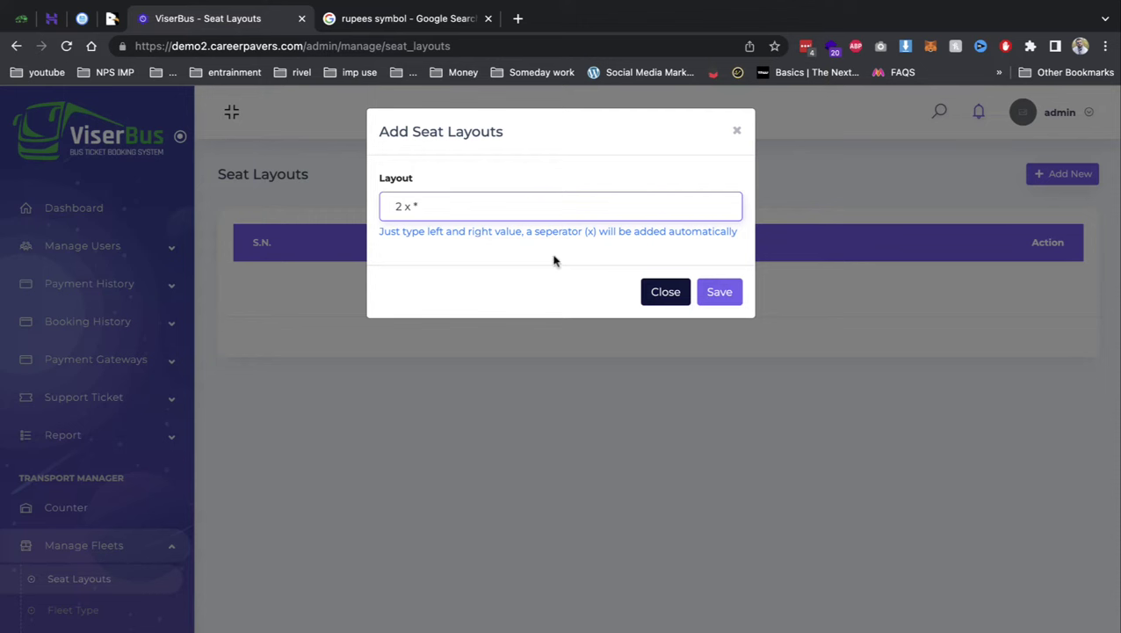
{"action": "type", "text": "2"}
{"action": "left_click", "coordinate": [719, 291]}
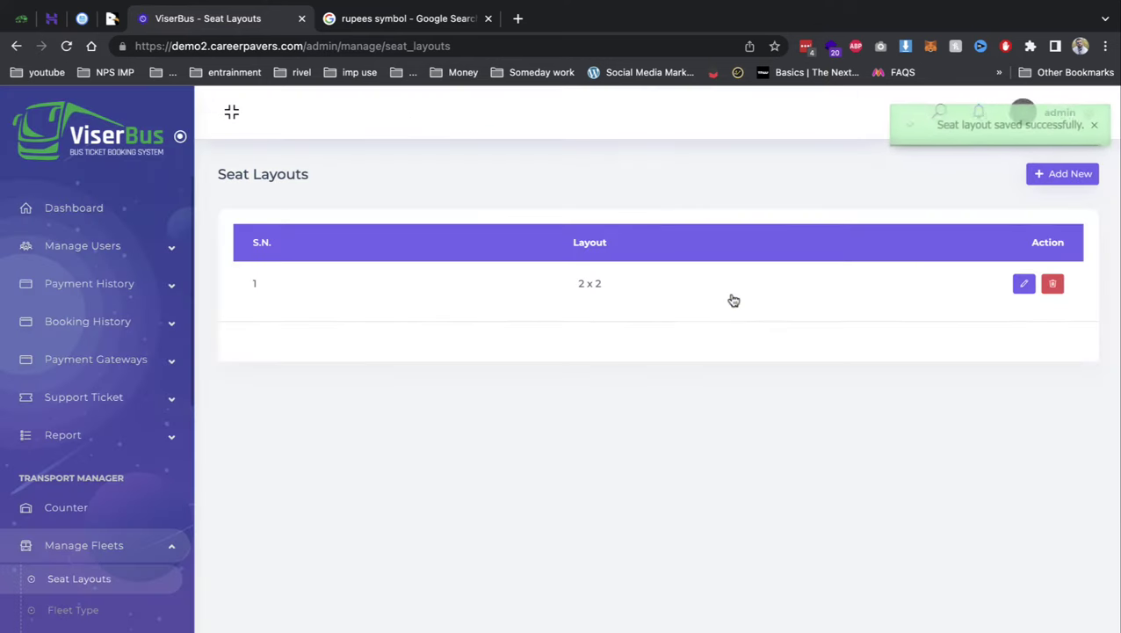
{"action": "left_click", "coordinate": [124, 608]}
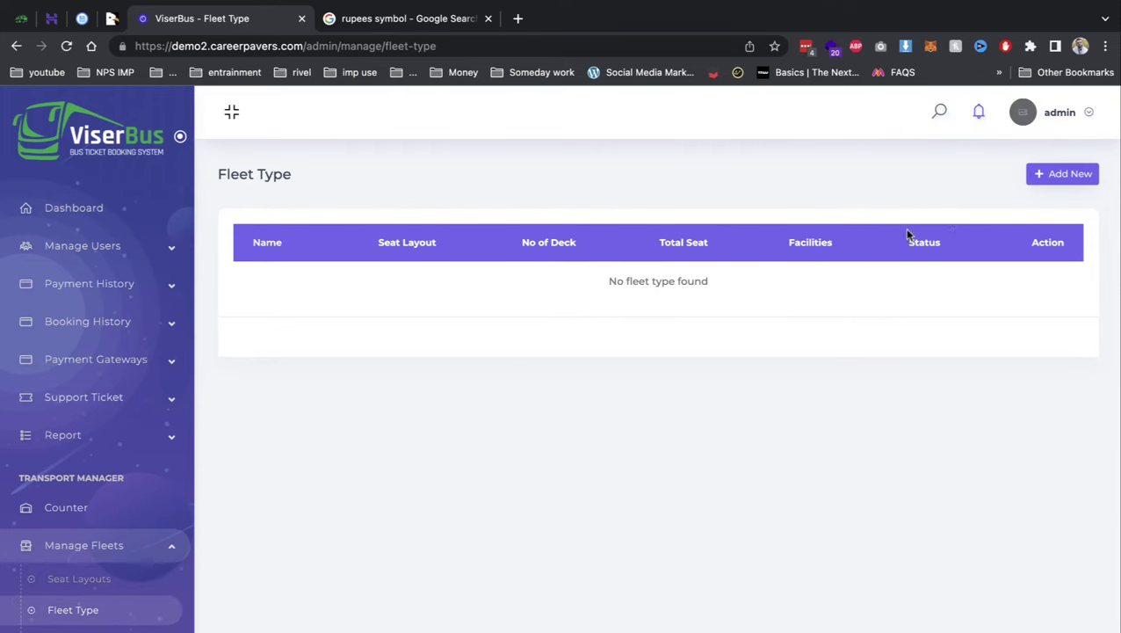
- Start a fleet type named bus with the 2 x 2 layout and 5 decks
{"action": "left_click", "coordinate": [1053, 176]}
{"action": "left_click", "coordinate": [499, 205]}
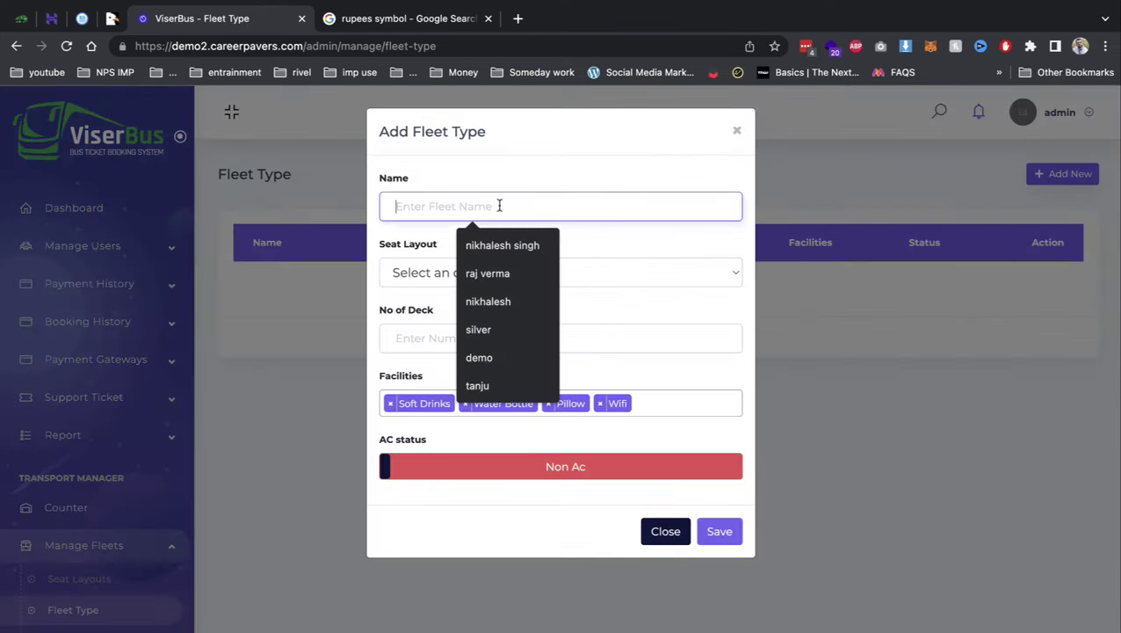
{"action": "type", "text": "bus"}
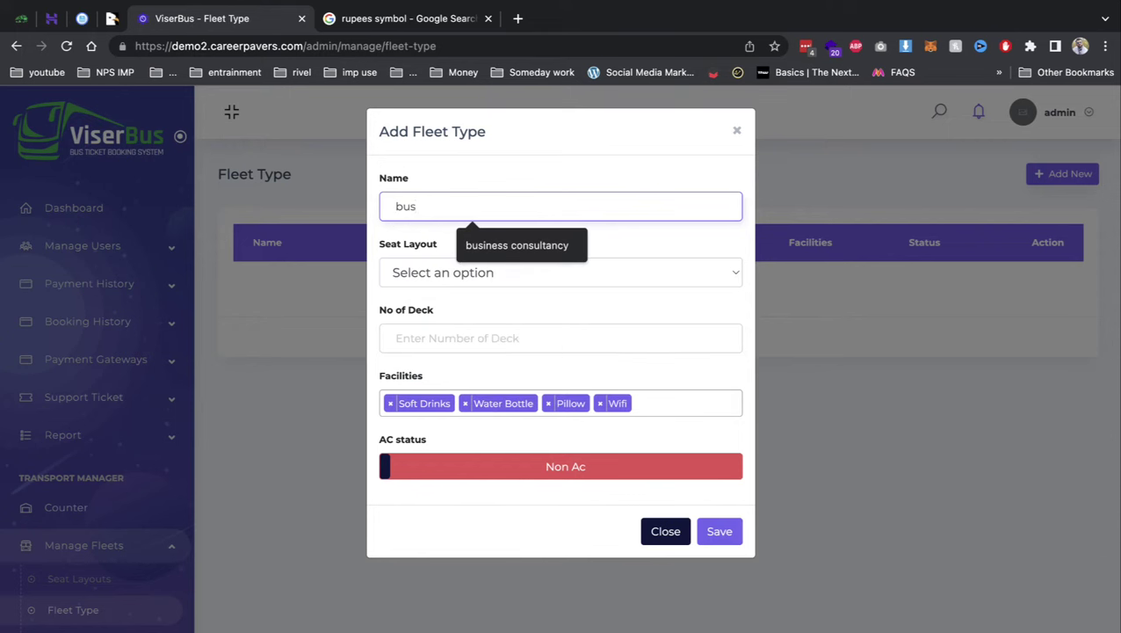
{"action": "left_click", "coordinate": [443, 274]}
{"action": "left_click", "coordinate": [440, 294]}
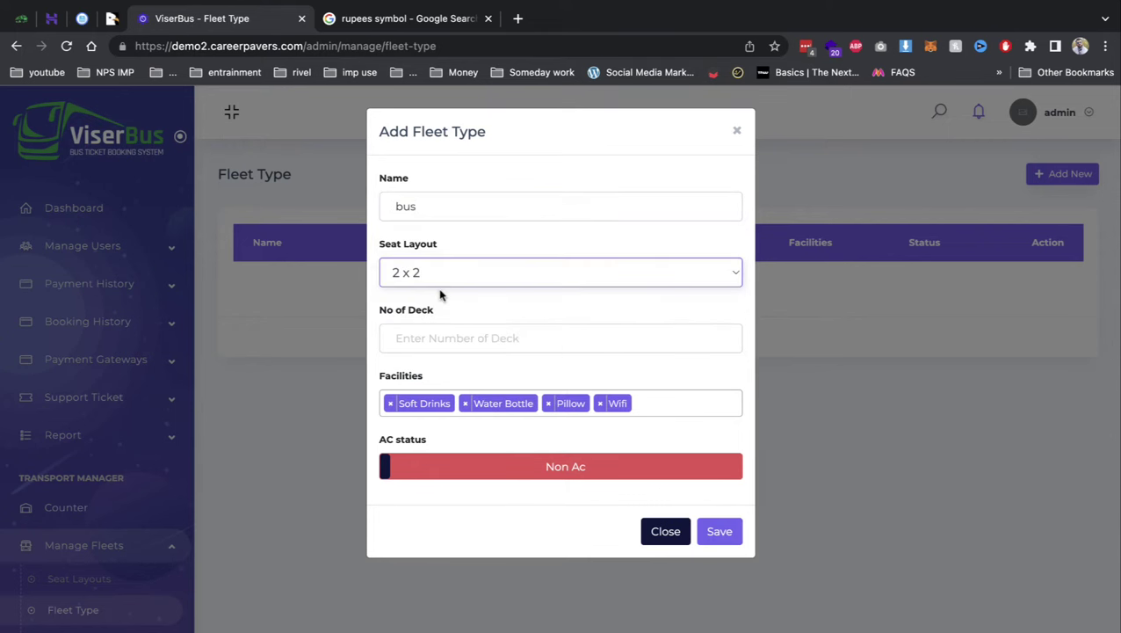
{"action": "left_click", "coordinate": [432, 341]}
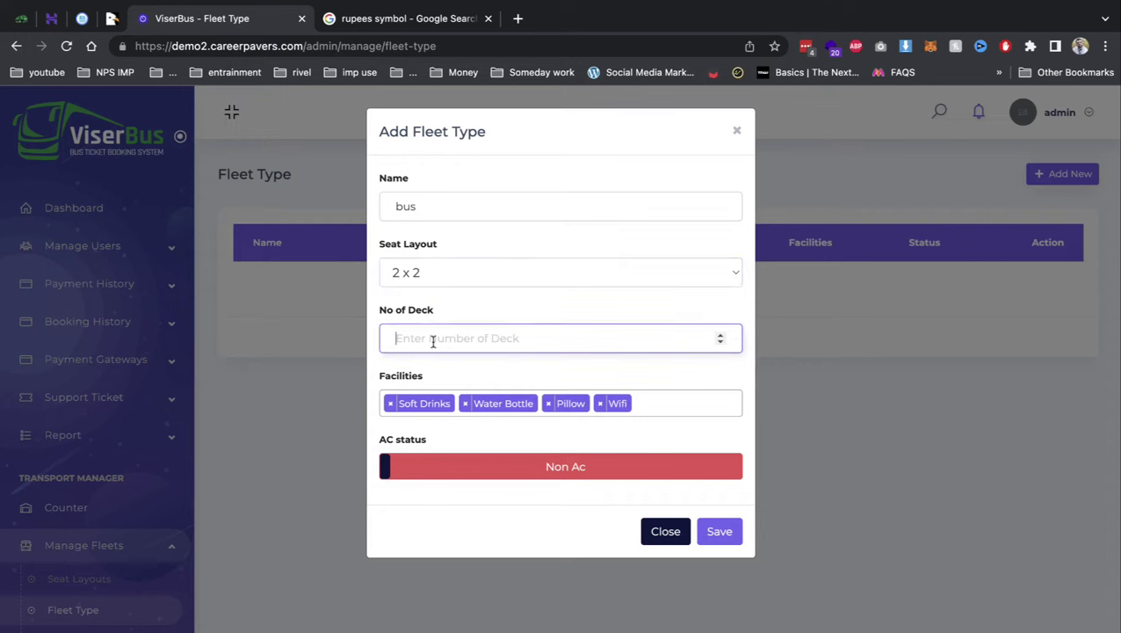
{"action": "type", "text": "20"}
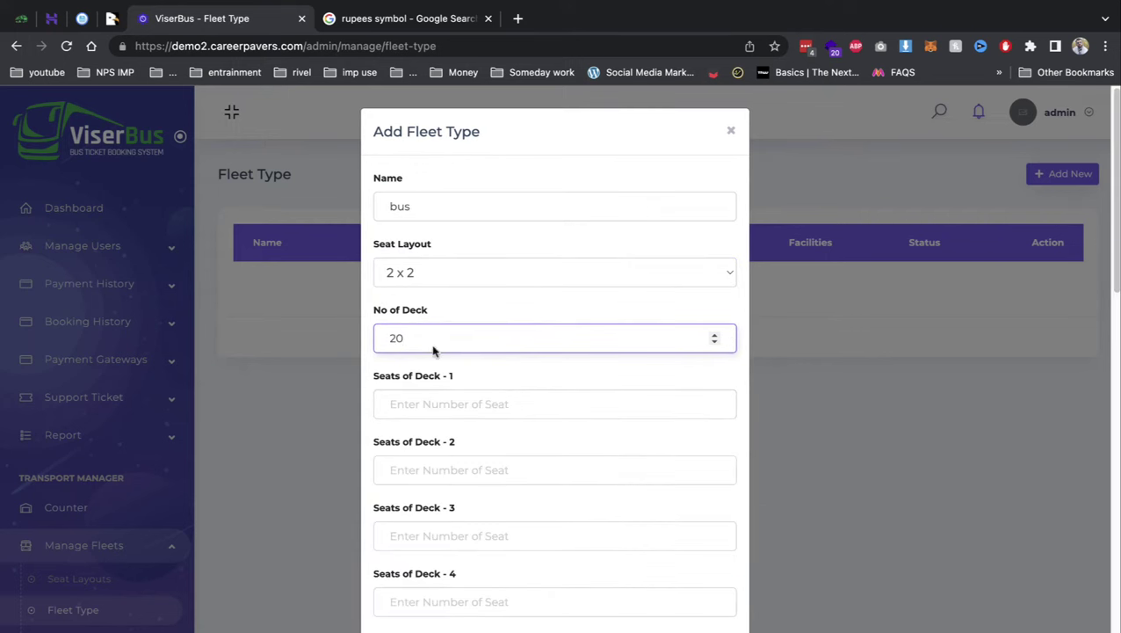
{"action": "left_click", "coordinate": [431, 401]}
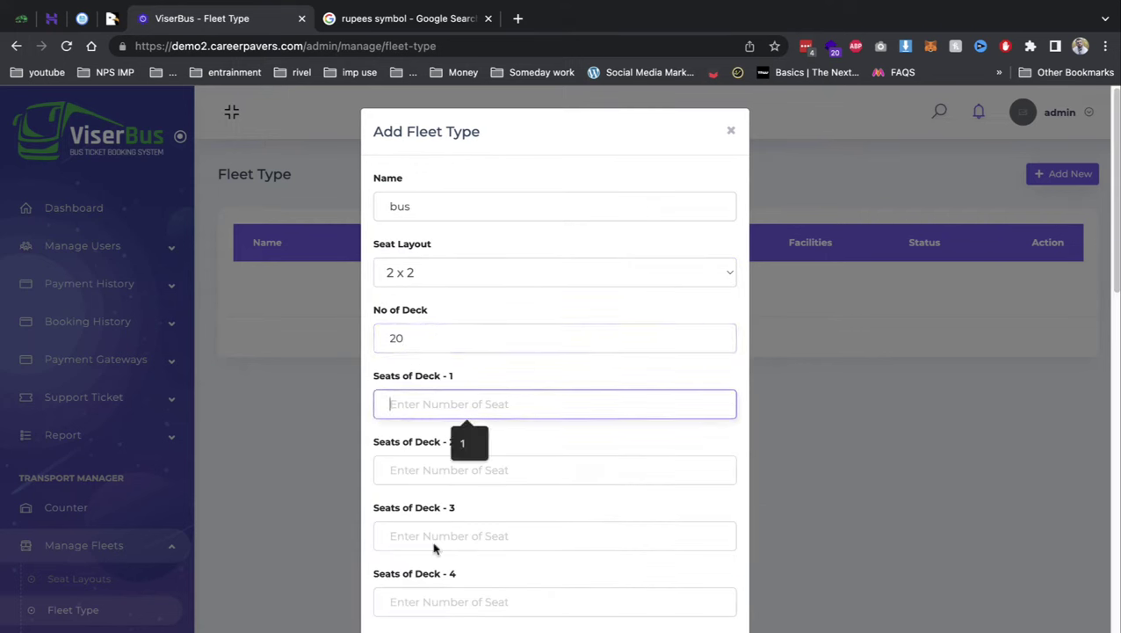
{"action": "left_click", "coordinate": [412, 341]}
{"action": "key", "text": "BackSpace"}
{"action": "key", "text": "BackSpace"}
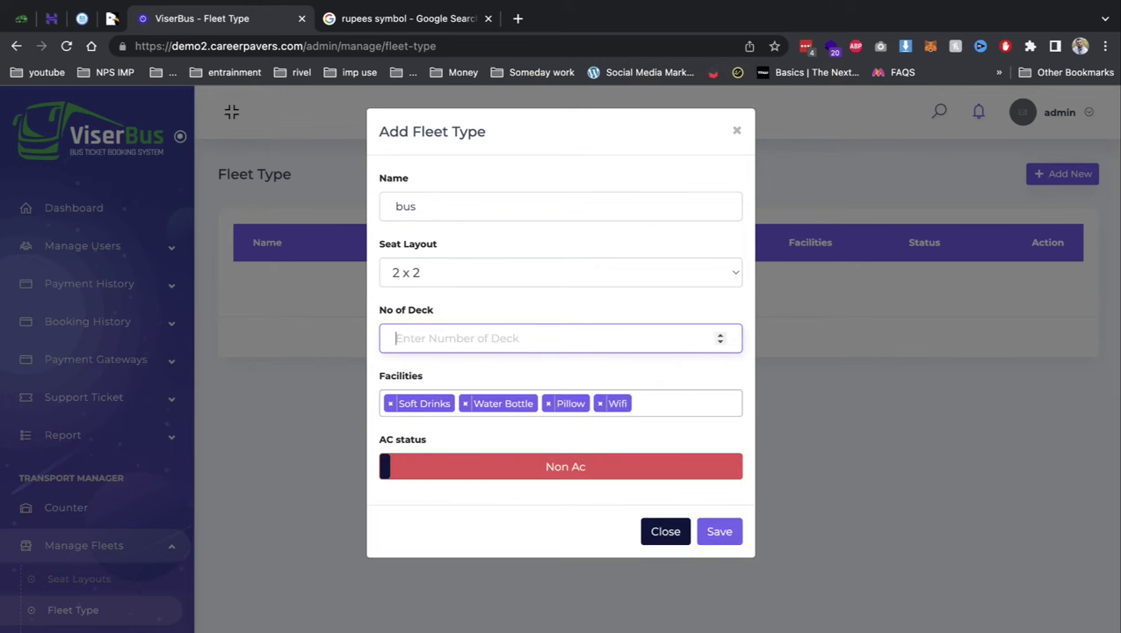
{"action": "type", "text": "5"}
- Enter lettered seat counts A, B, b and b3 for decks 1 to 4
{"action": "left_click", "coordinate": [431, 403]}
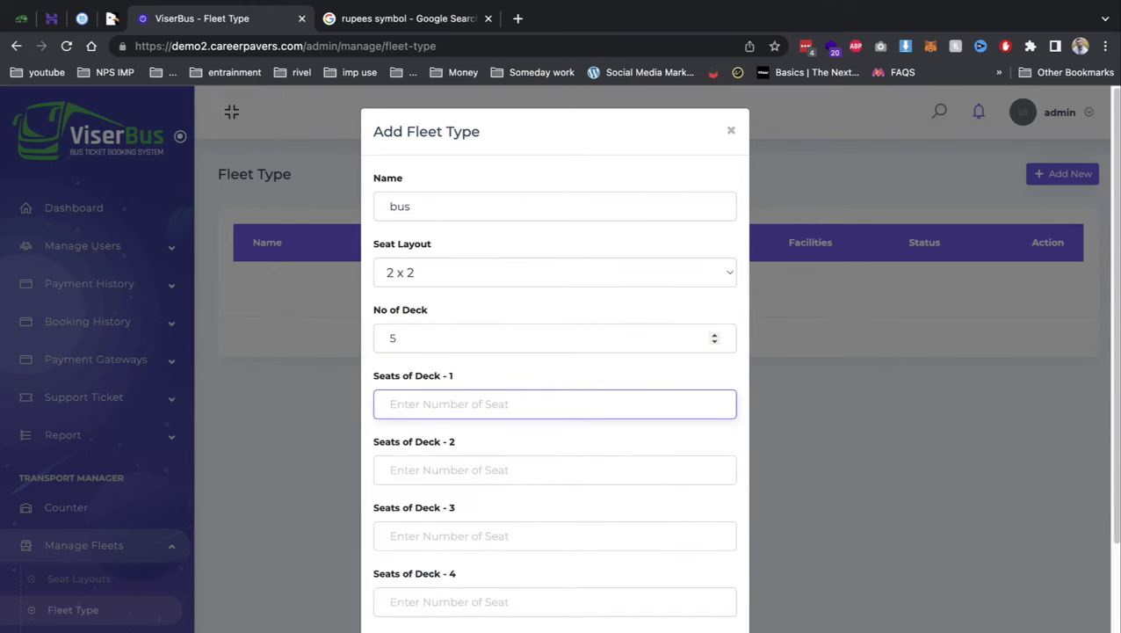
{"action": "type", "text": "A1"}
{"action": "left_click", "coordinate": [430, 469]}
{"action": "type", "text": "B1"}
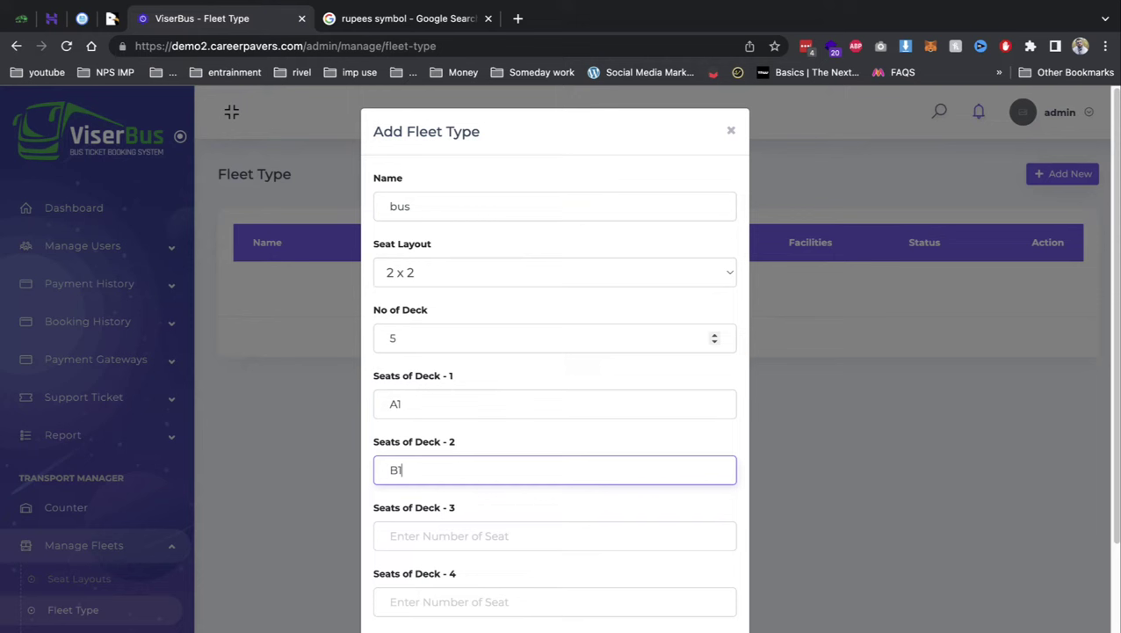
{"action": "left_click", "coordinate": [431, 535]}
{"action": "type", "text": "b2"}
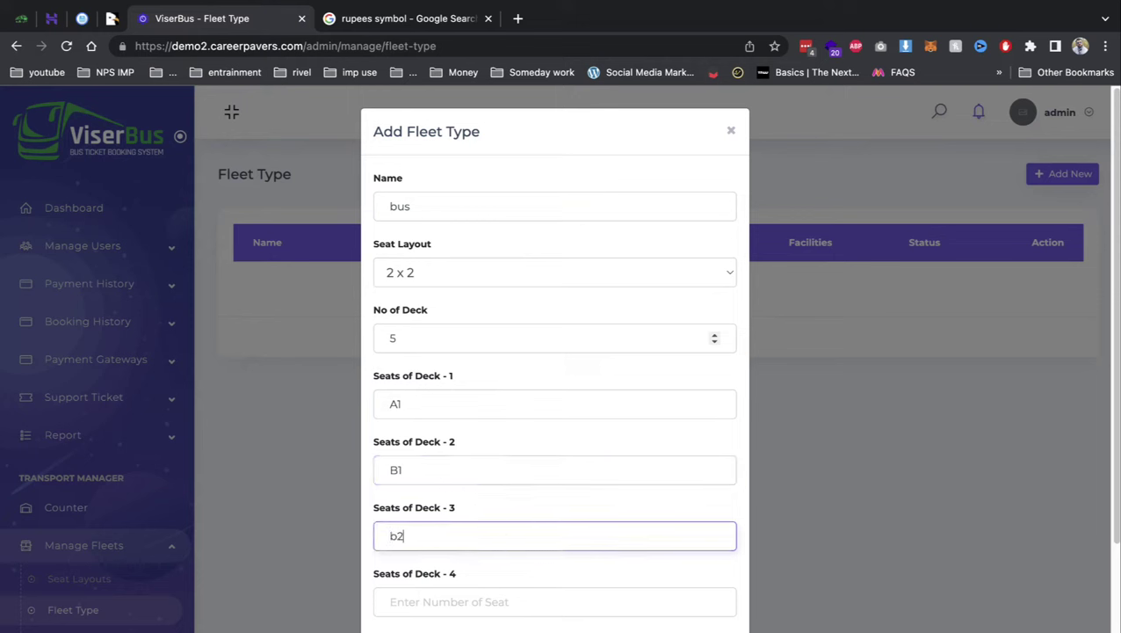
{"action": "left_click", "coordinate": [431, 601]}
{"action": "type", "text": "b3"}
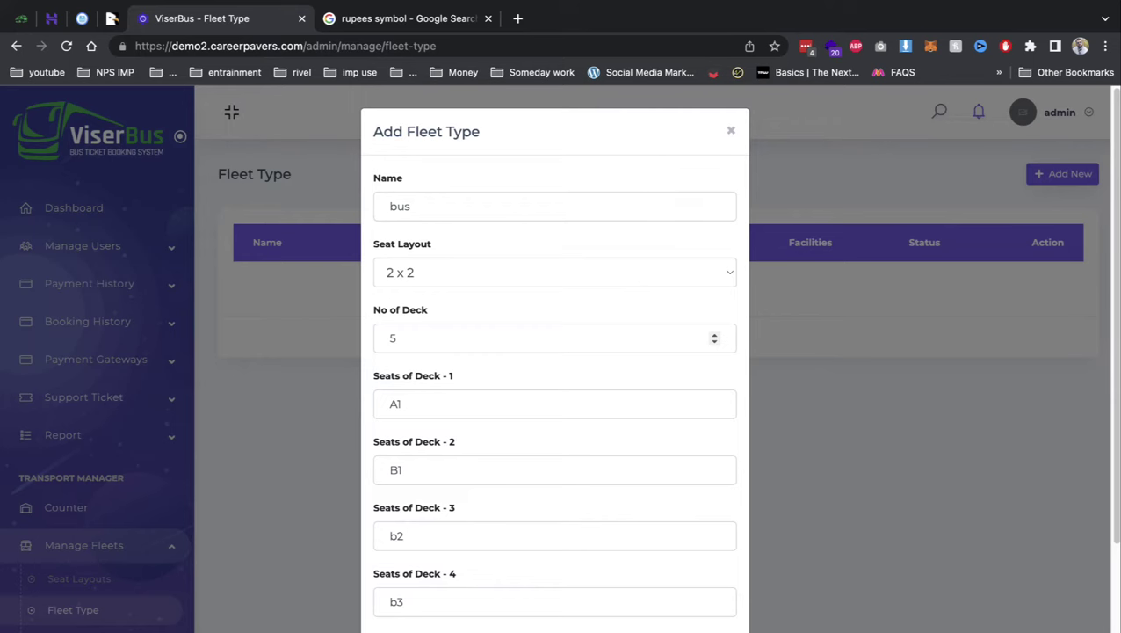
{"action": "scroll", "coordinate": [420, 339], "scroll_direction": "down", "scroll_amount": 5}
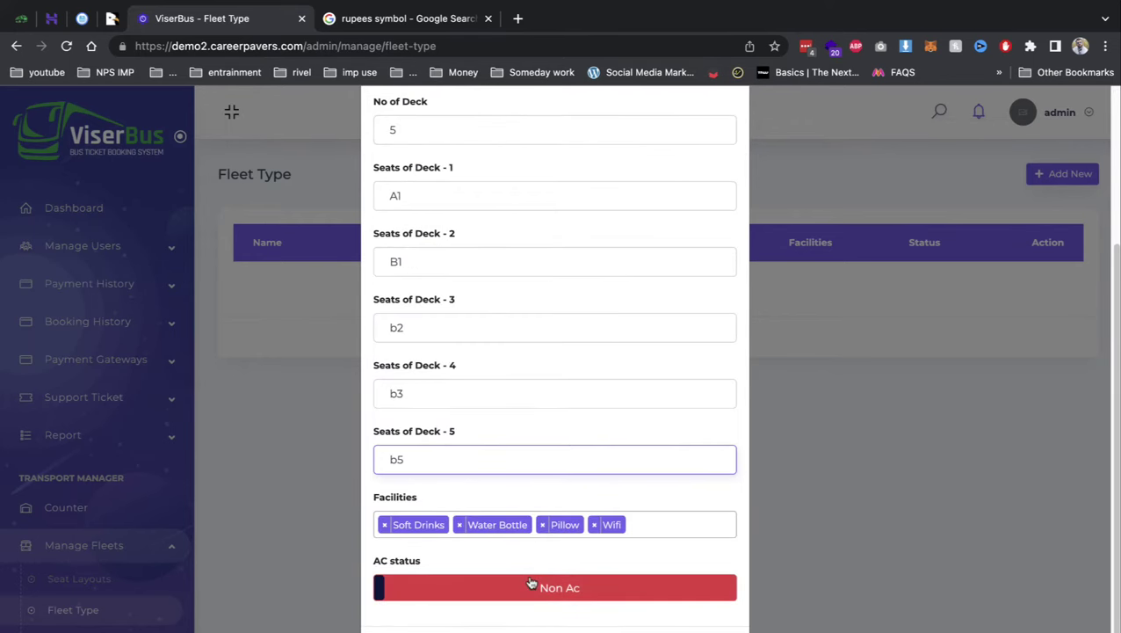
- Check the facilities options, set status to AC, and dismiss the two validation errors
{"action": "left_click", "coordinate": [645, 531]}
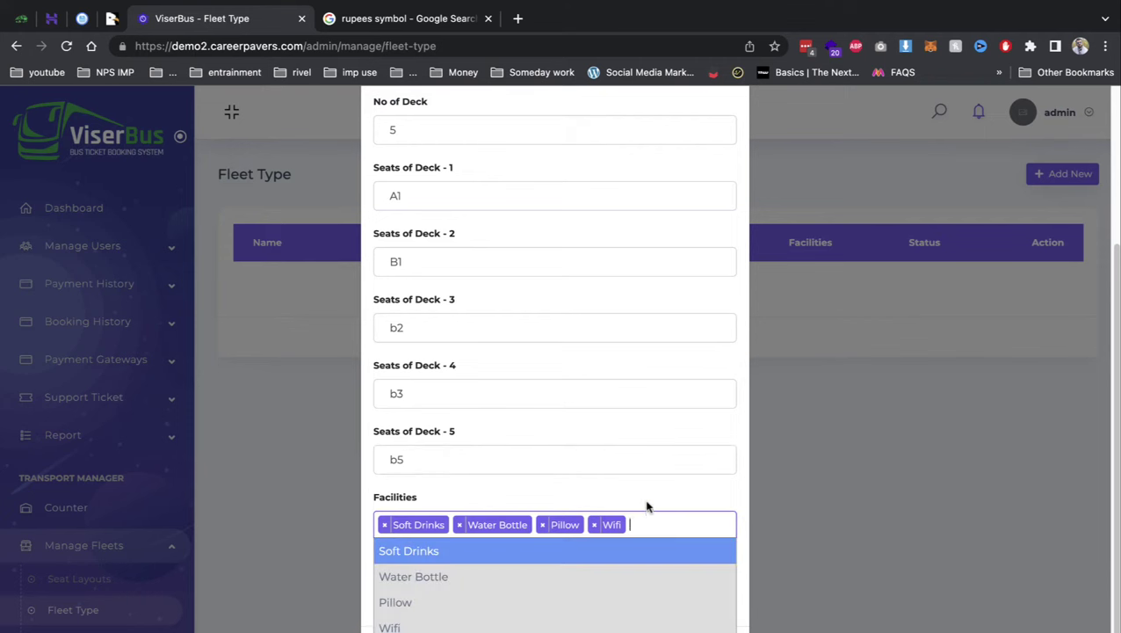
{"action": "left_click", "coordinate": [646, 507]}
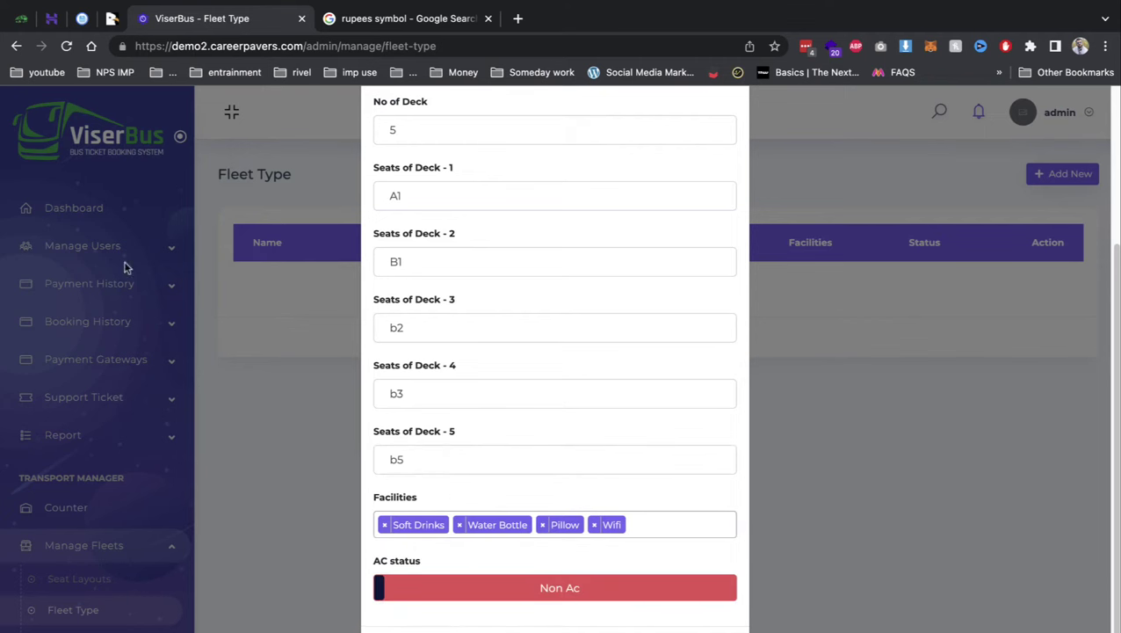
{"action": "left_click", "coordinate": [445, 586]}
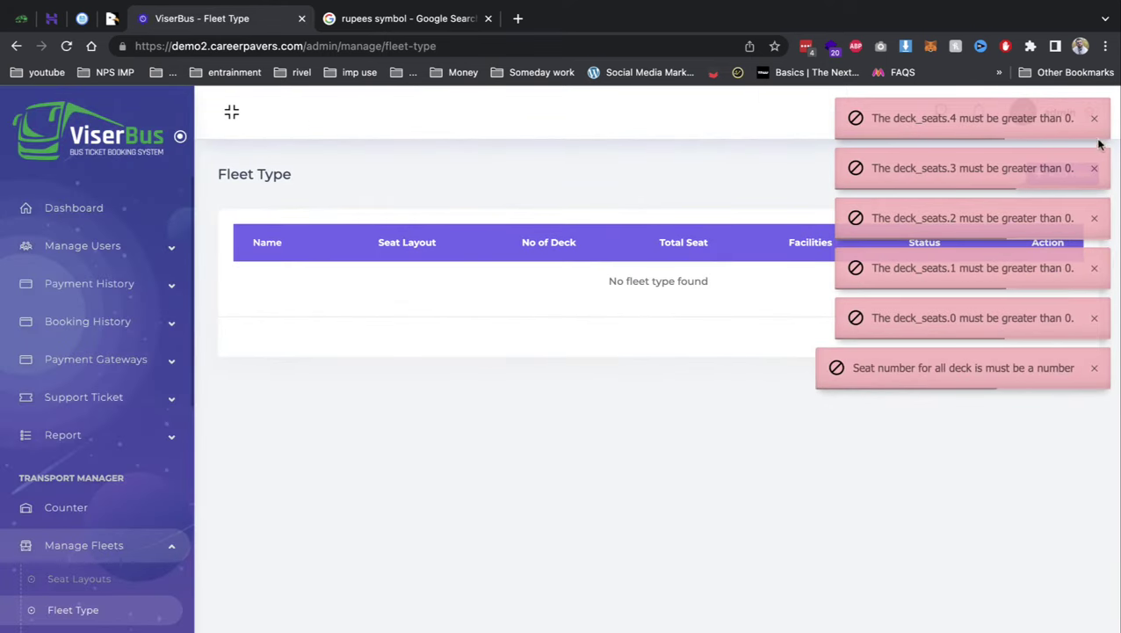
{"action": "left_click", "coordinate": [1094, 117]}
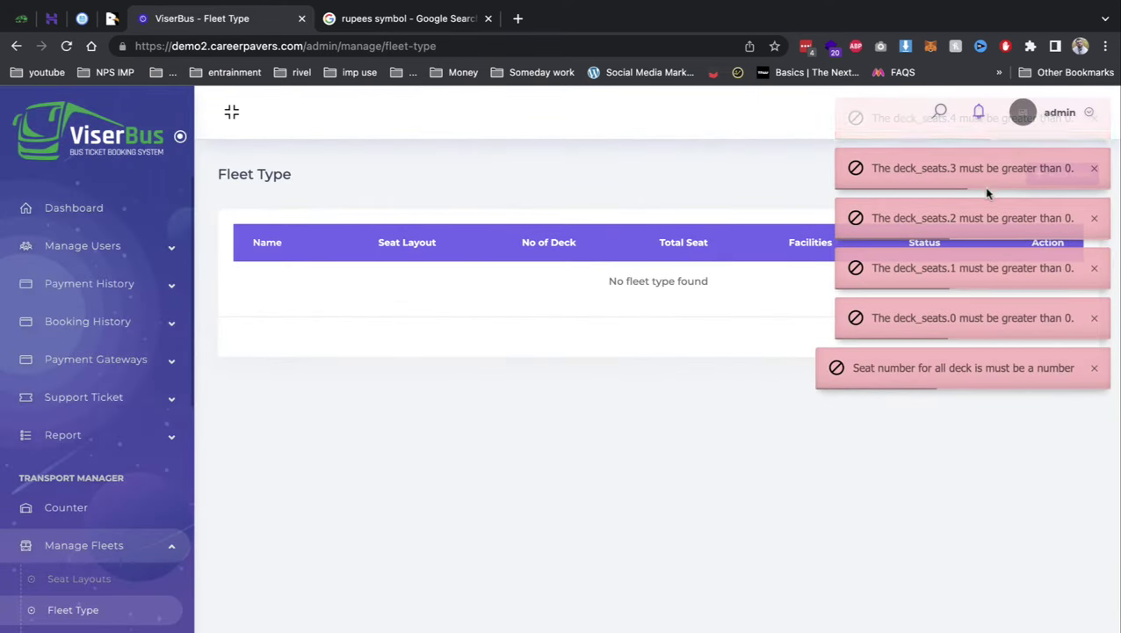
{"action": "left_click", "coordinate": [1094, 118]}
- Save fleet type bus with 2 x 2 layout, 1 deck of 1 seat, AC, then open Vehicles
{"action": "left_click", "coordinate": [1058, 174]}
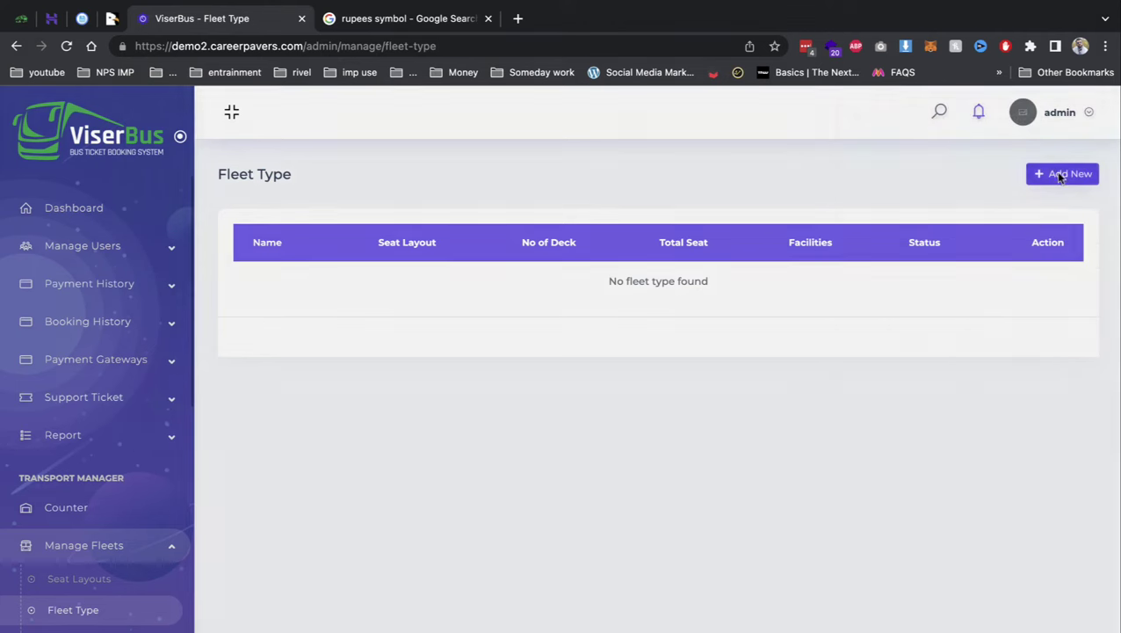
{"action": "left_click", "coordinate": [430, 211]}
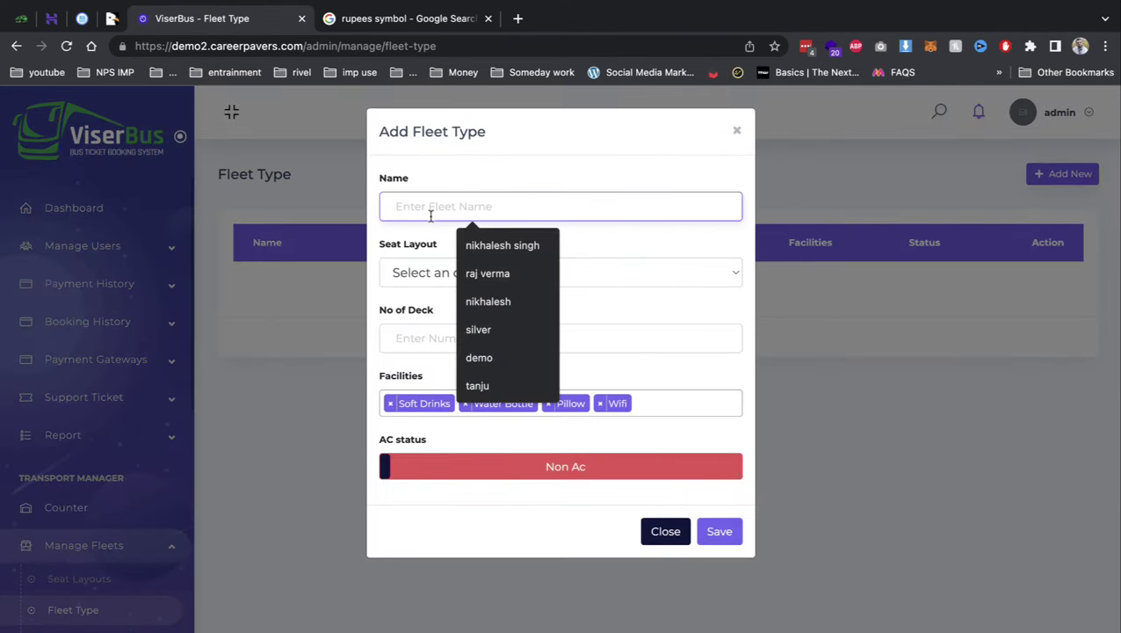
{"action": "type", "text": "bus"}
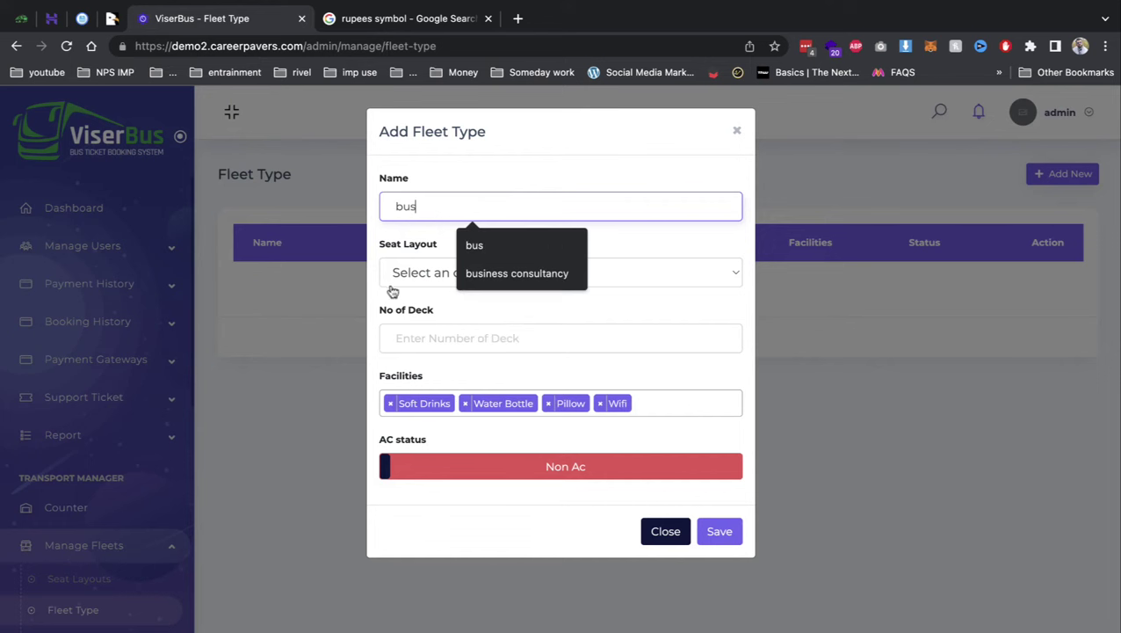
{"action": "left_click", "coordinate": [392, 283]}
{"action": "left_click", "coordinate": [403, 335]}
{"action": "left_click", "coordinate": [403, 336]}
{"action": "type", "text": "1"}
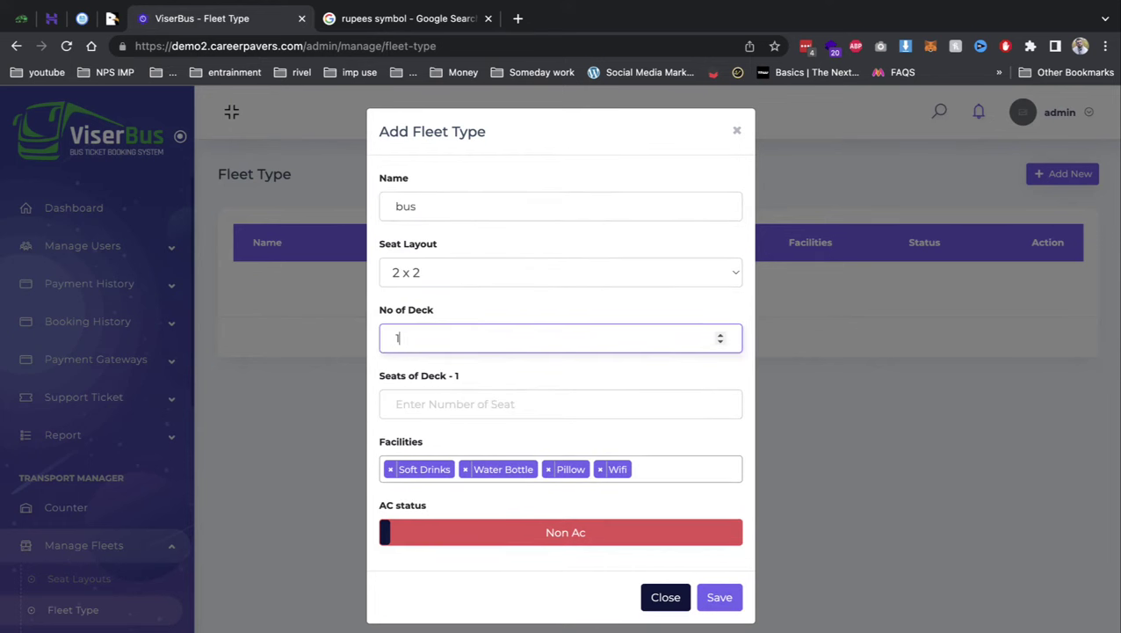
{"action": "left_click", "coordinate": [422, 403]}
{"action": "type", "text": "1"}
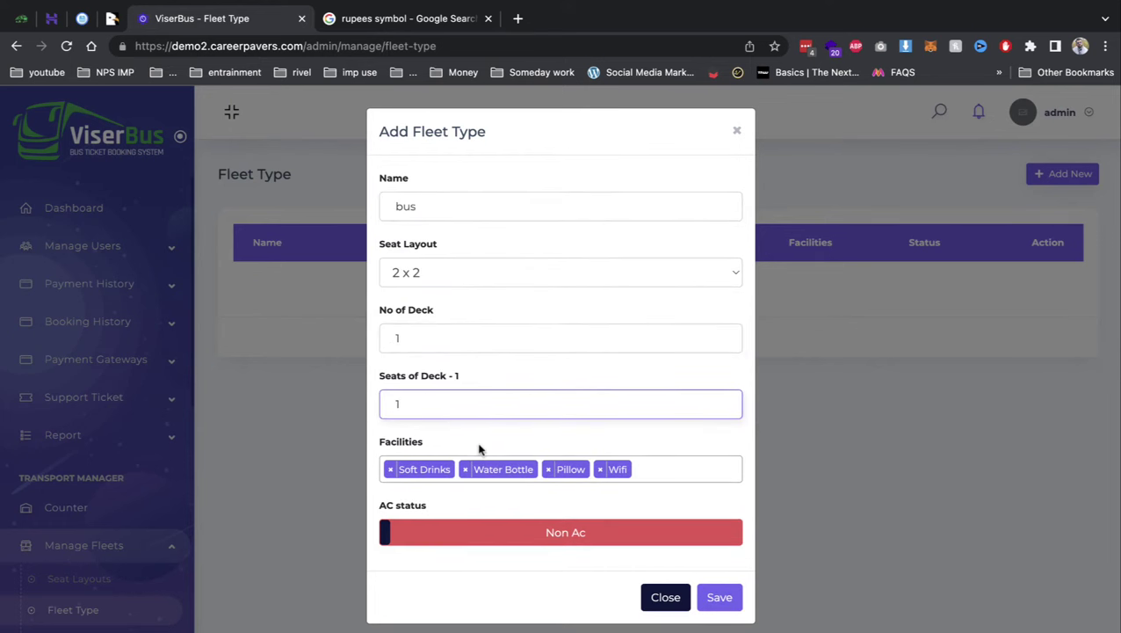
{"action": "left_click", "coordinate": [527, 532]}
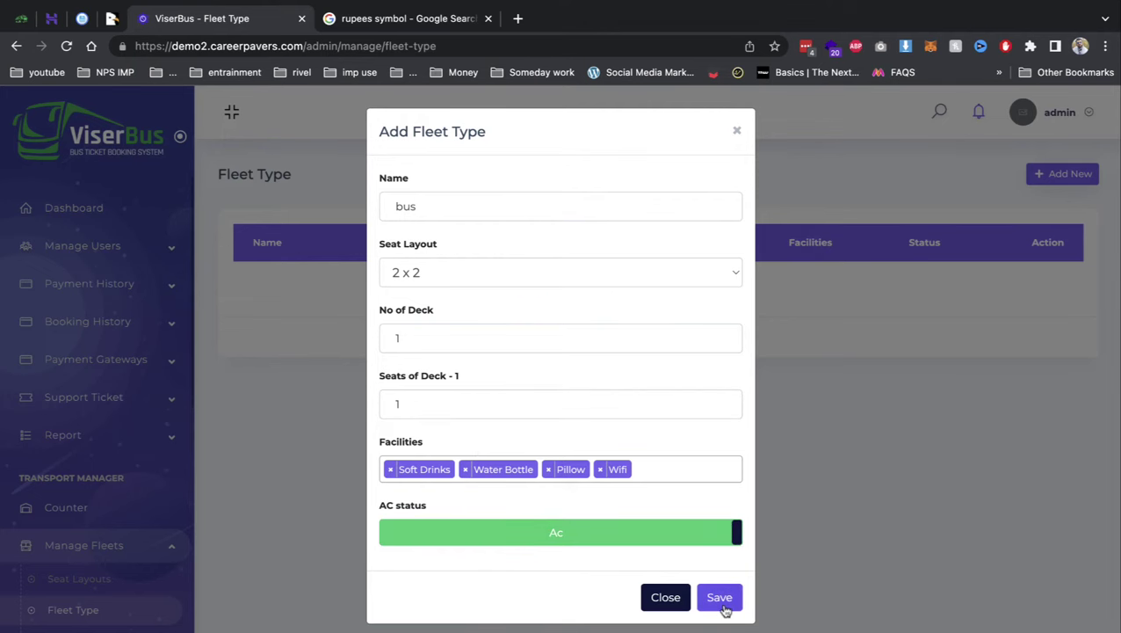
{"action": "left_click", "coordinate": [722, 605]}
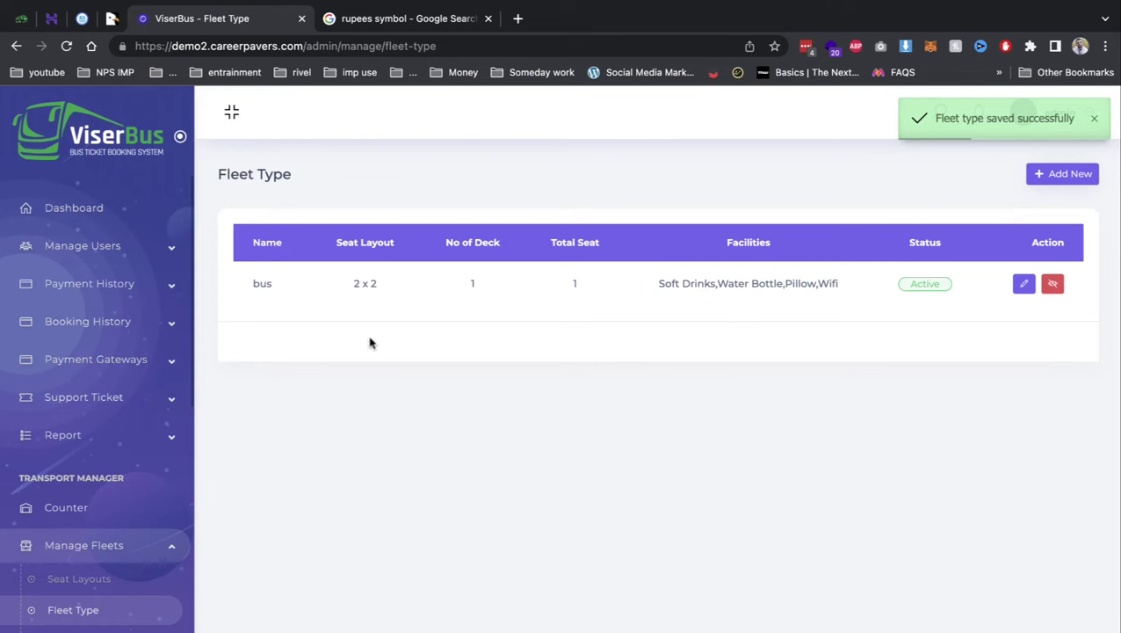
{"action": "left_click", "coordinate": [79, 626]}
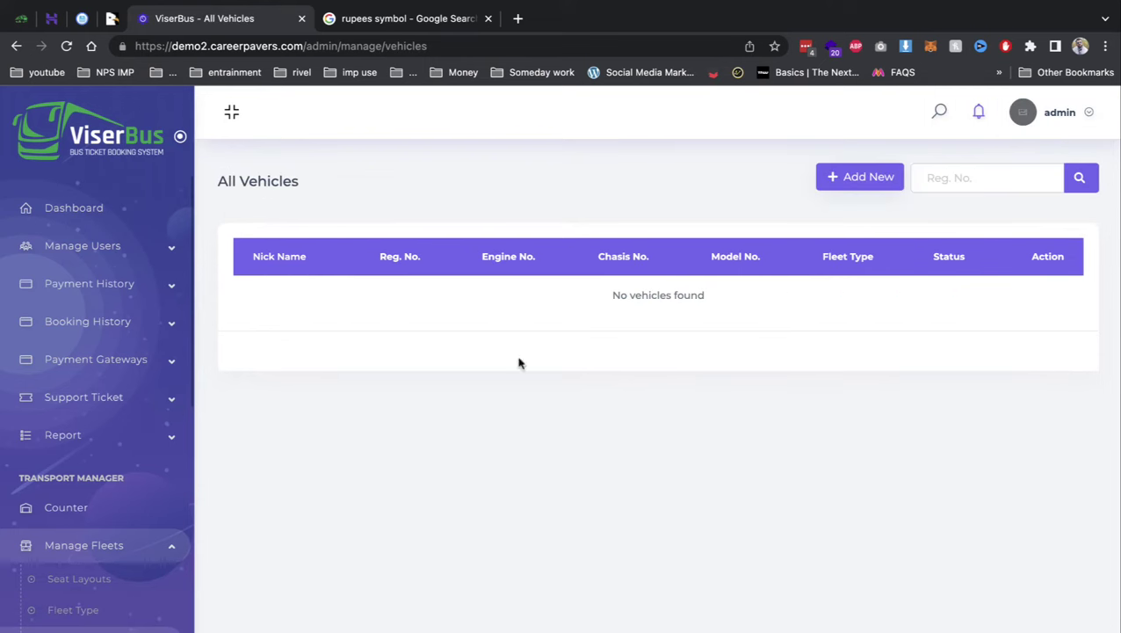
- Begin a vehicle nicknamed 'delhi bus' with fleet type bus and register and engine numbers
{"action": "left_click", "coordinate": [849, 180]}
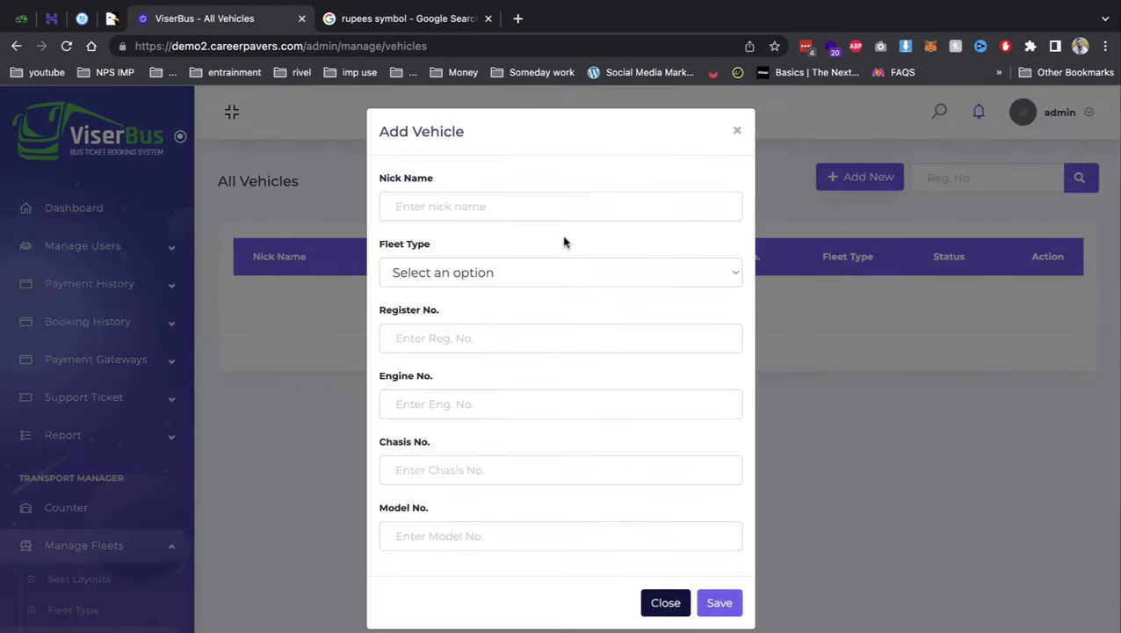
{"action": "left_click", "coordinate": [527, 204]}
{"action": "type", "text": "delhi bus"}
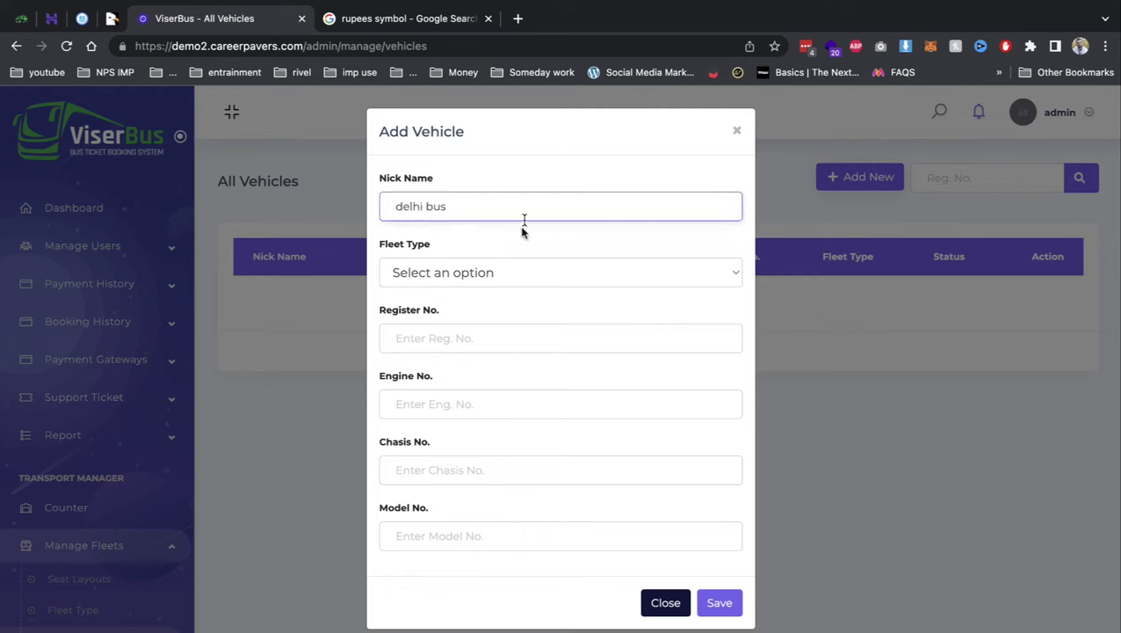
{"action": "left_click", "coordinate": [510, 273]}
{"action": "left_click", "coordinate": [503, 293]}
{"action": "left_click", "coordinate": [500, 335]}
{"action": "type", "text": "sd"}
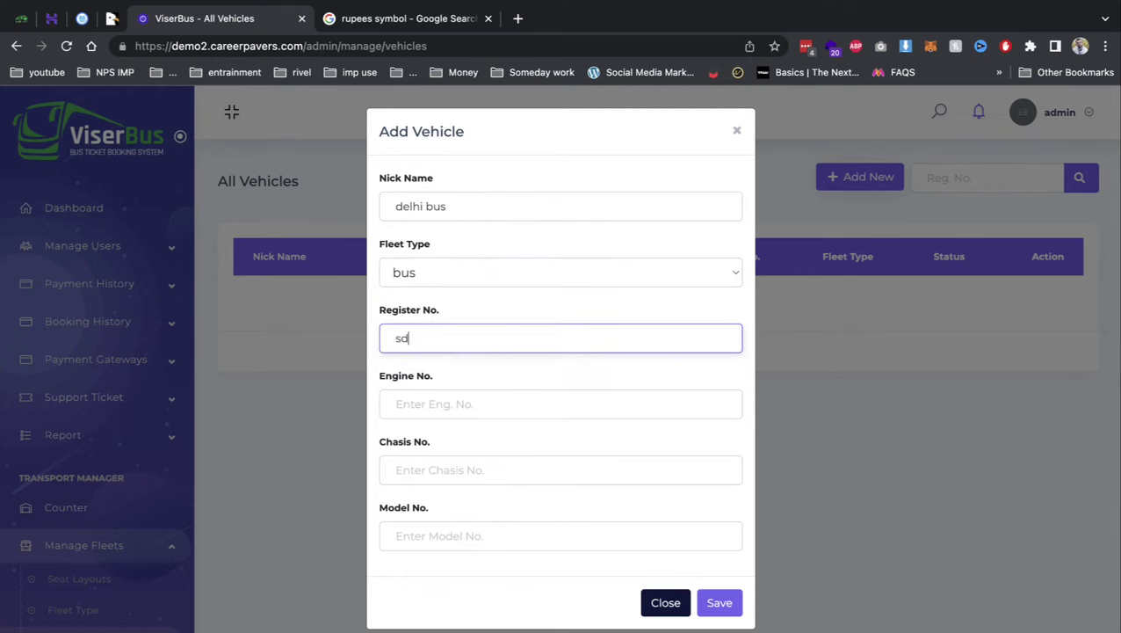
{"action": "type", "text": "sdf"}
{"action": "key", "text": "Tab"}
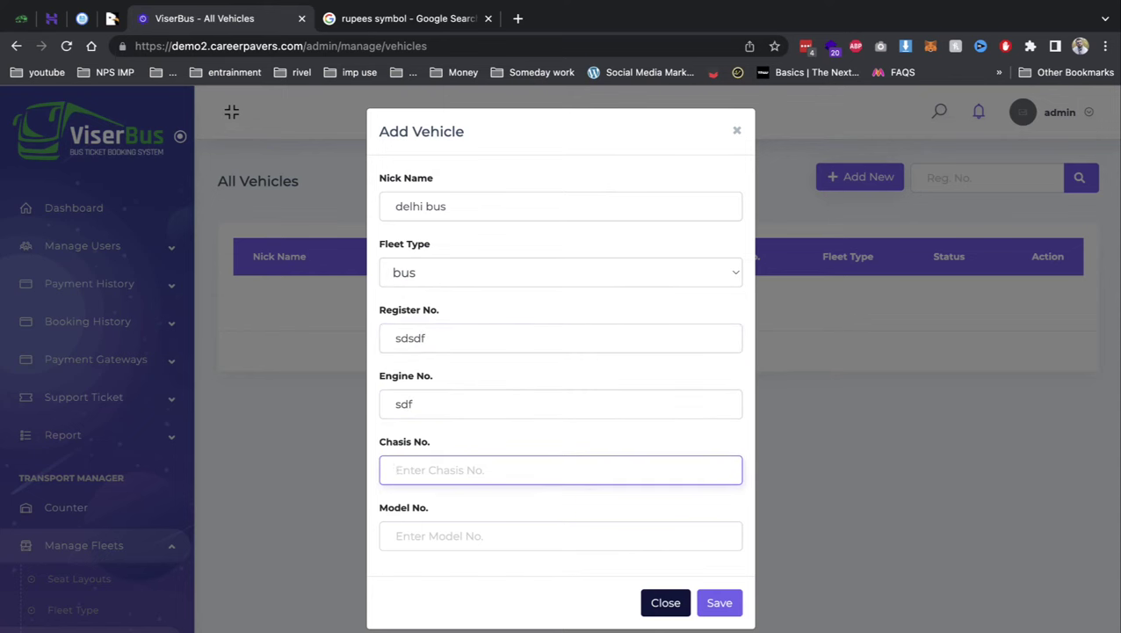